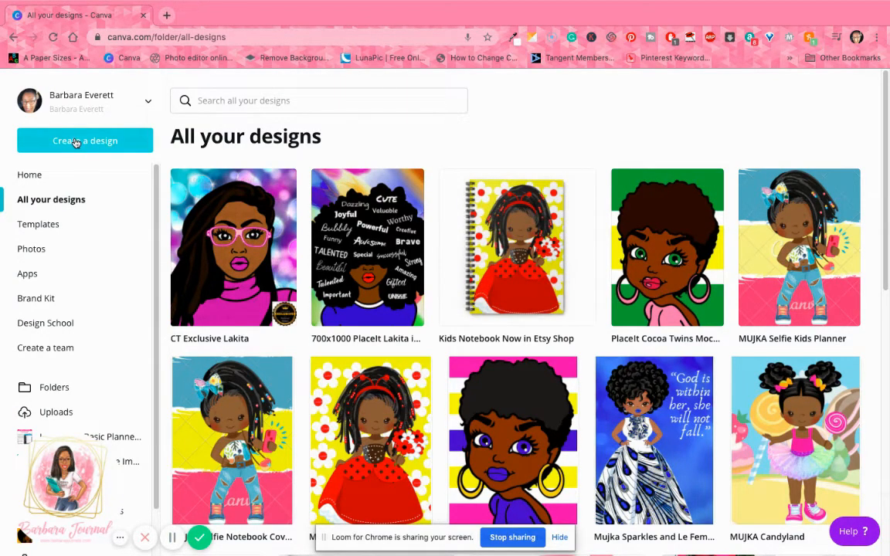
# Create a new blank design with a custom size of 8.5 × 11 in
pyautogui.click(76, 143)
pyautogui.click(55, 202)
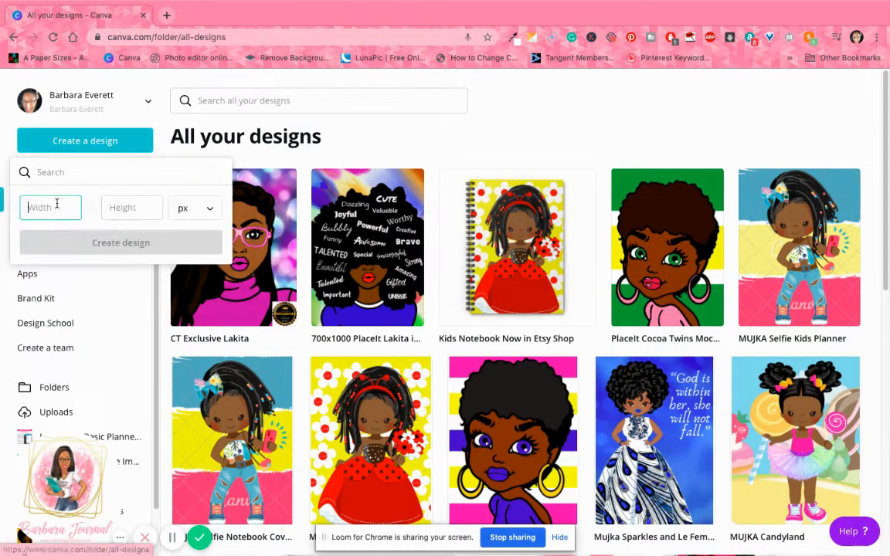
pyautogui.click(190, 208)
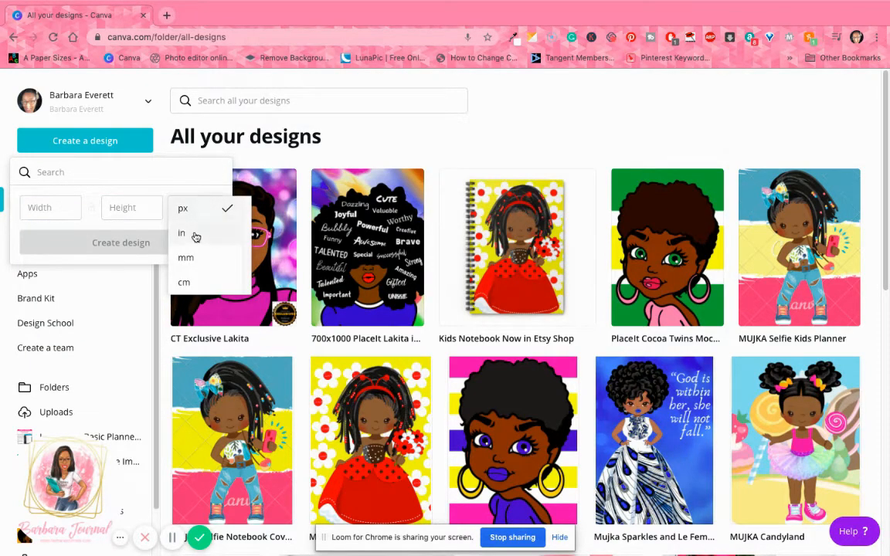
pyautogui.click(182, 233)
pyautogui.click(53, 207)
pyautogui.write('8.')
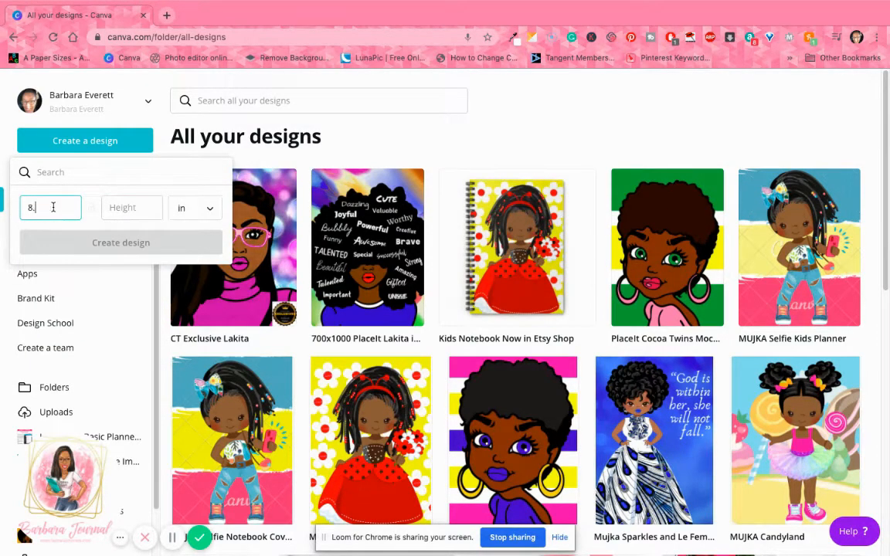
pyautogui.write('5')
pyautogui.click(120, 212)
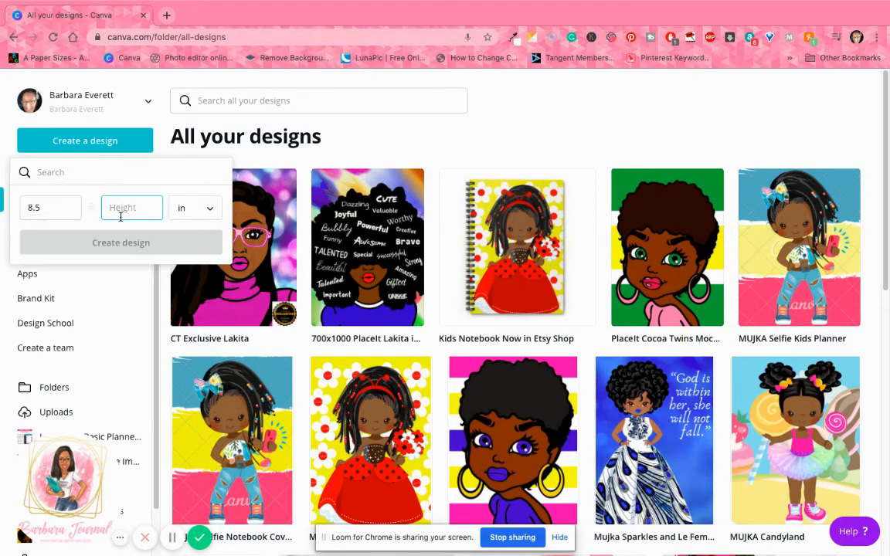
pyautogui.write('11')
pyautogui.click(123, 243)
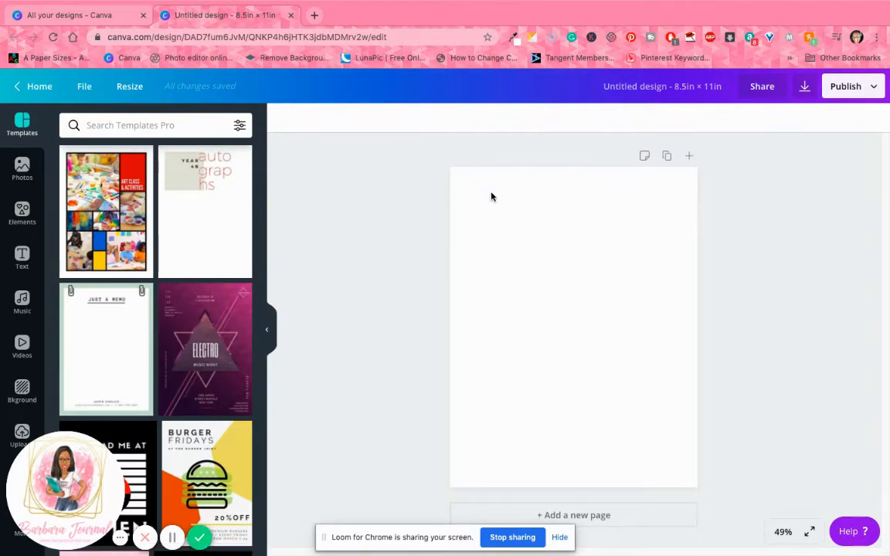
# Add a square outline shape to the page and shrink it to a small square with a thin border
pyautogui.click(17, 210)
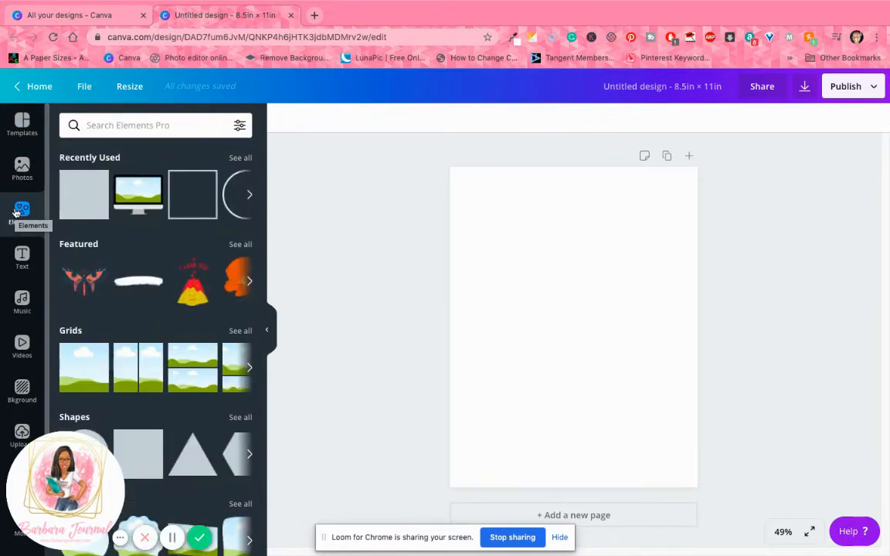
pyautogui.click(192, 193)
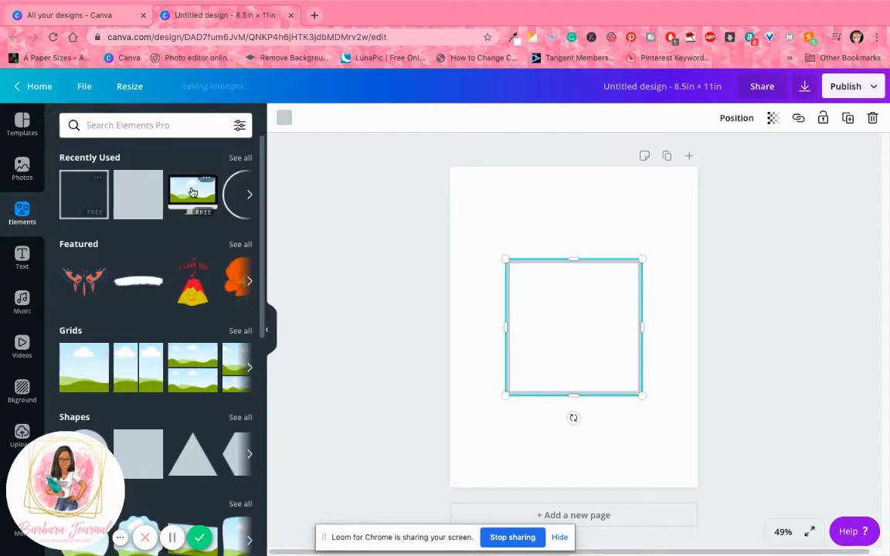
pyautogui.moveTo(632, 382); pyautogui.dragTo(314, 201)
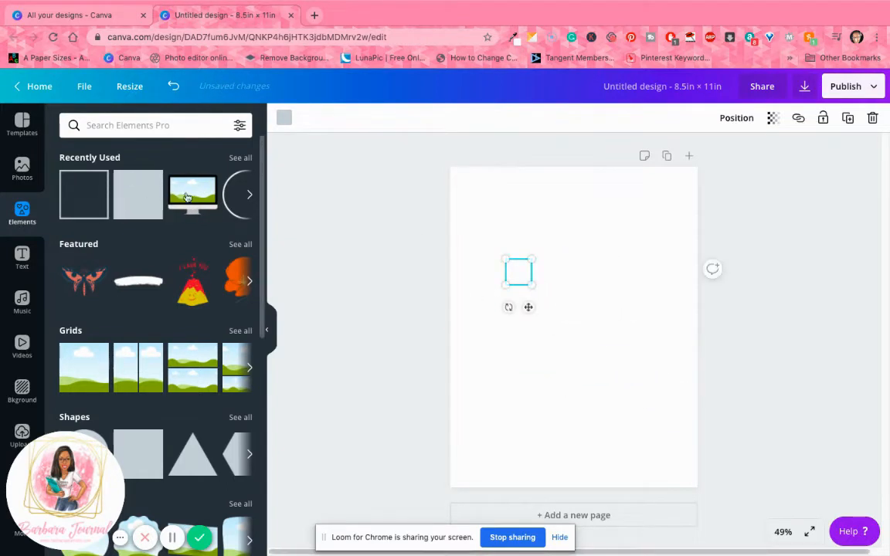
pyautogui.click(241, 418)
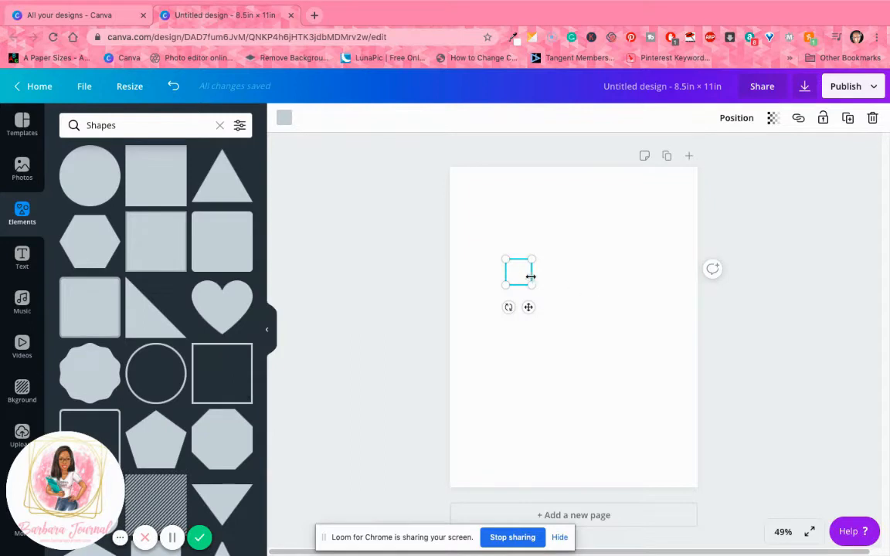
pyautogui.moveTo(525, 281)
pyautogui.mouseDown()
pyautogui.moveTo(685, 423)
pyautogui.moveTo(537, 272)
pyautogui.moveTo(595, 351)
pyautogui.moveTo(667, 394)
pyautogui.moveTo(618, 368)
pyautogui.moveTo(533, 291)
pyautogui.mouseUp()
# Color the square outline dark teal from the Barbara Journals palette and stretch it into a frame with an even margin inside the page
pyautogui.click(282, 118)
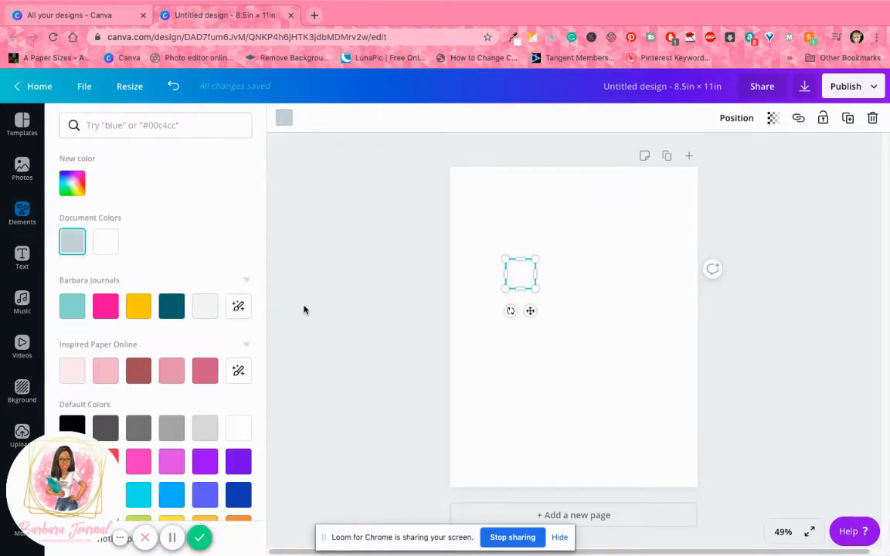
pyautogui.click(172, 308)
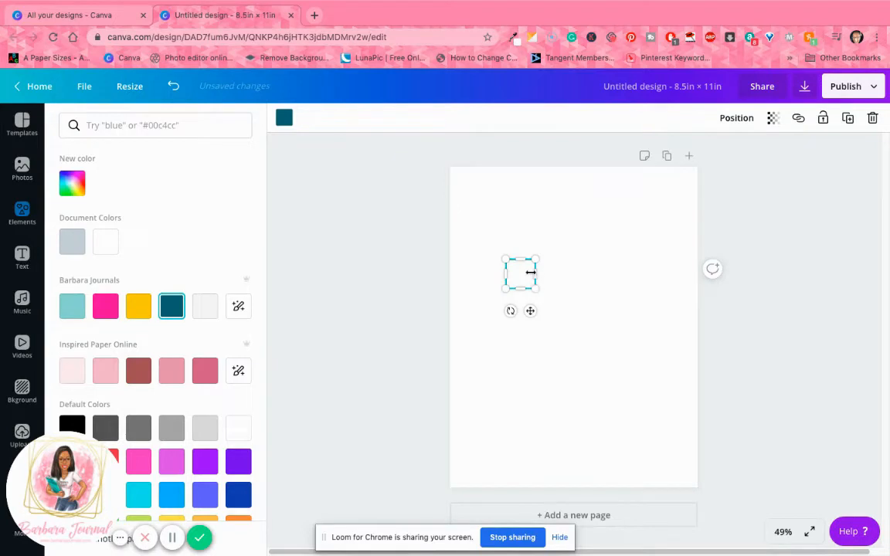
pyautogui.moveTo(530, 272); pyautogui.dragTo(675, 286)
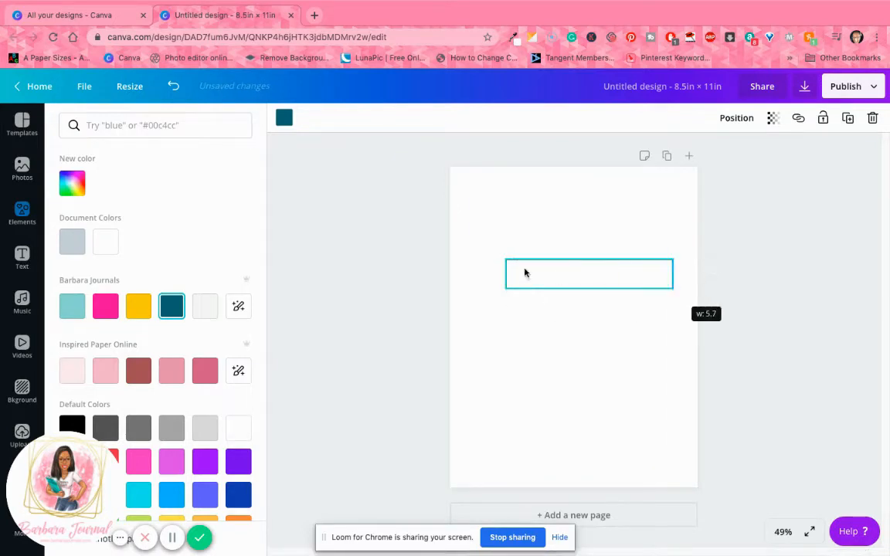
pyautogui.moveTo(507, 273); pyautogui.dragTo(476, 265)
pyautogui.moveTo(572, 272); pyautogui.dragTo(587, 467)
pyautogui.moveTo(608, 318); pyautogui.dragTo(608, 312)
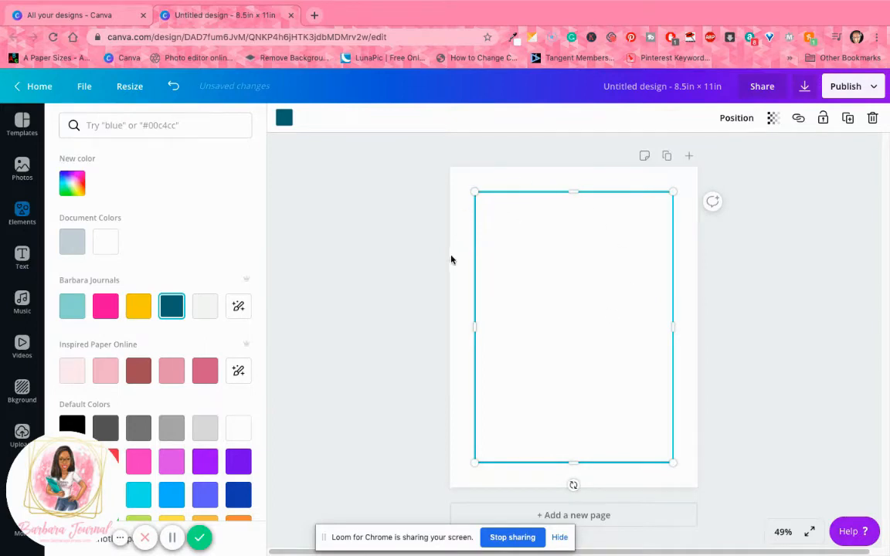
pyautogui.press('Escape')
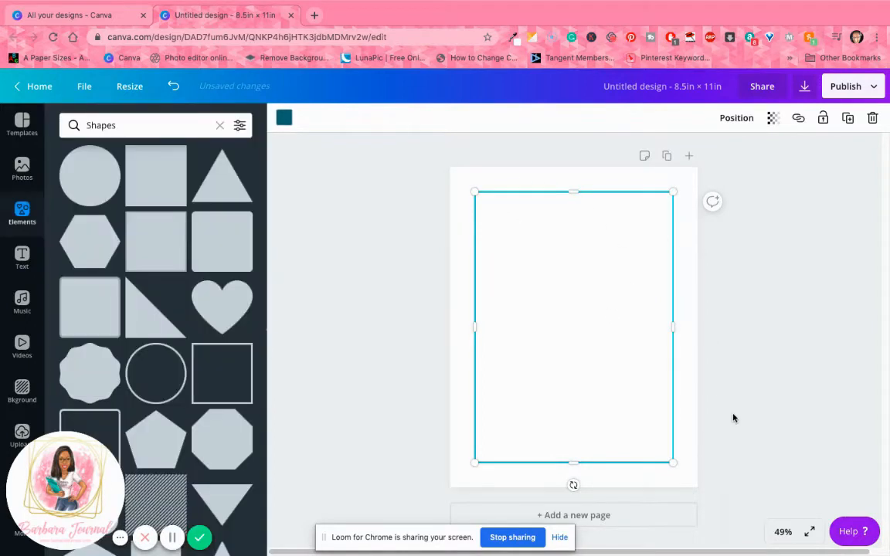
pyautogui.click(693, 365)
pyautogui.click(573, 265)
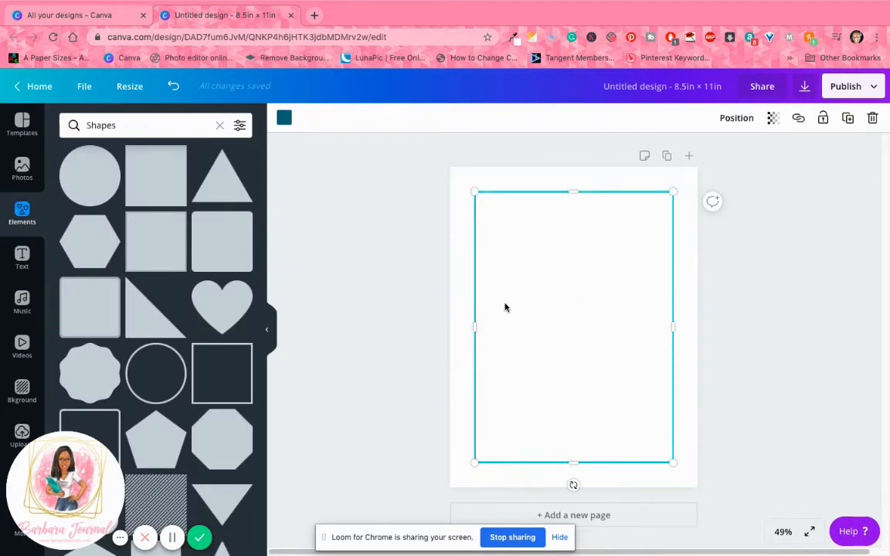
# Search the elements for "line", insert the plain solid line, and color it the same dark teal as the frame
pyautogui.click(124, 126)
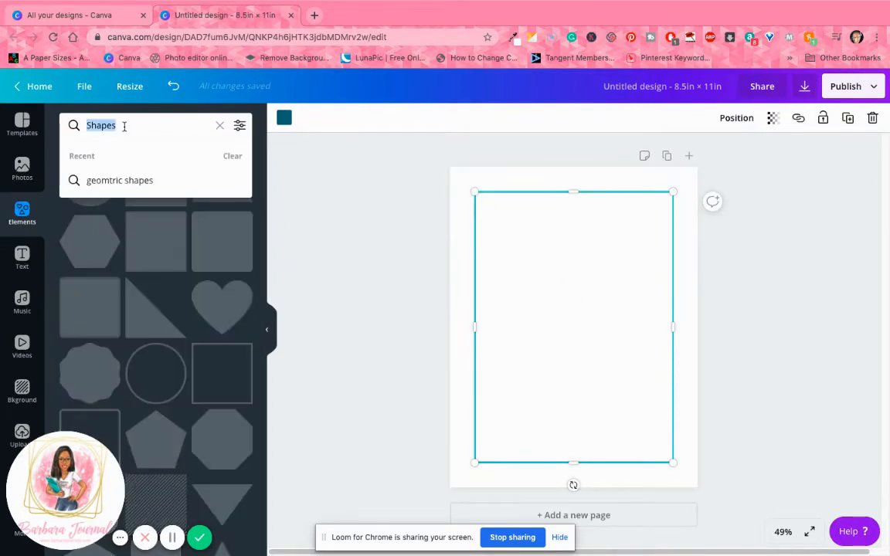
pyautogui.write('line')
pyautogui.press('Return')
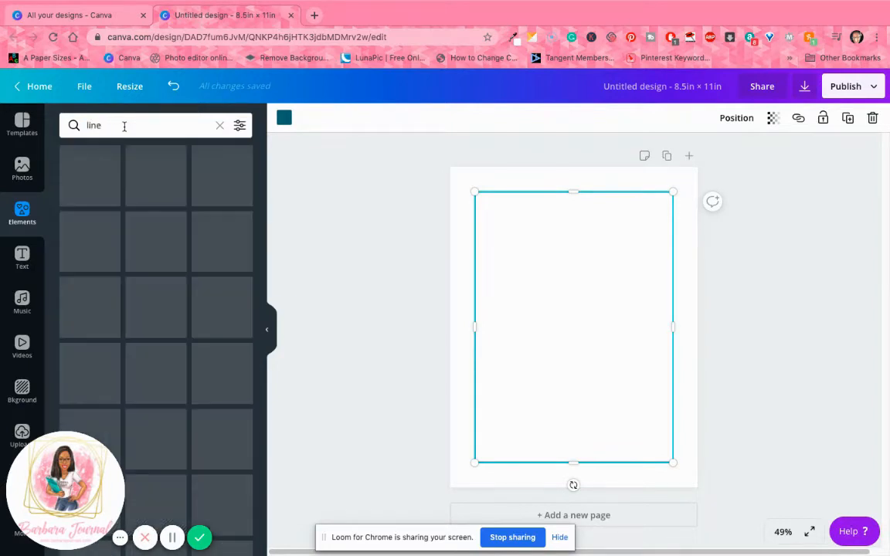
pyautogui.click(104, 177)
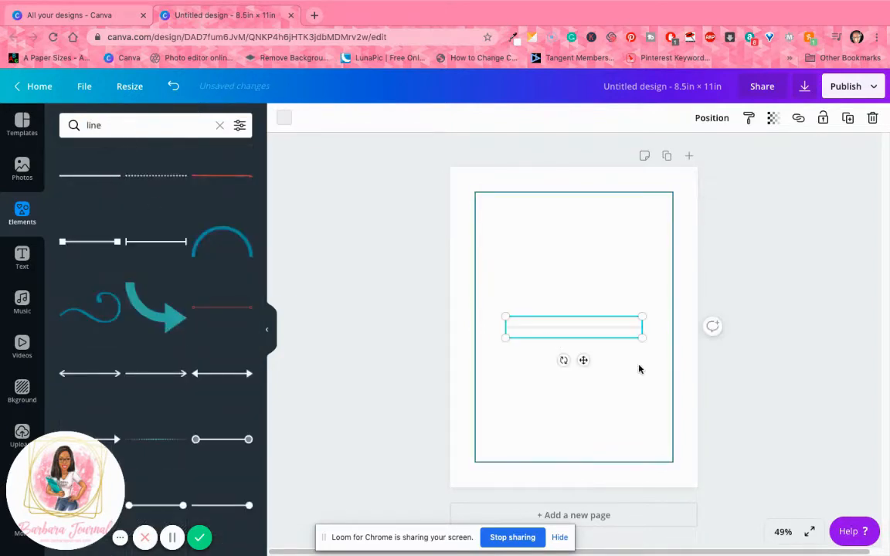
pyautogui.click(286, 117)
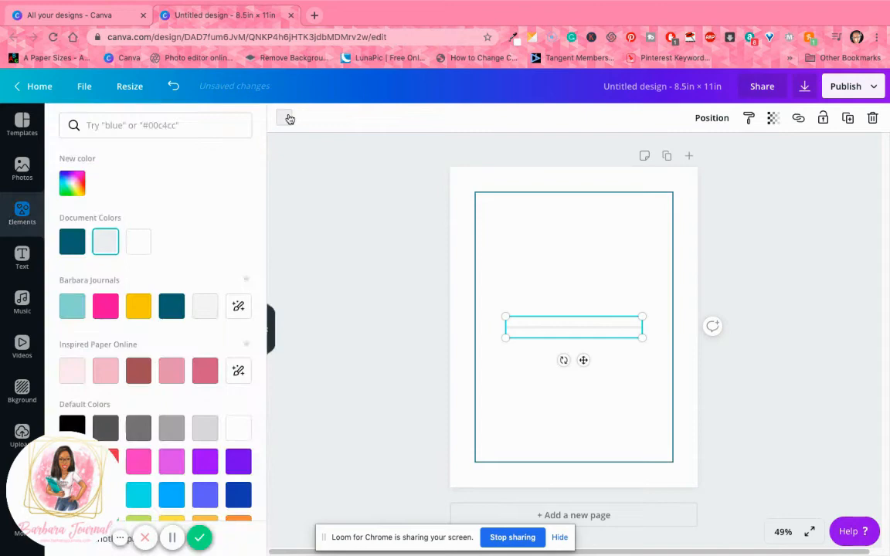
pyautogui.click(72, 242)
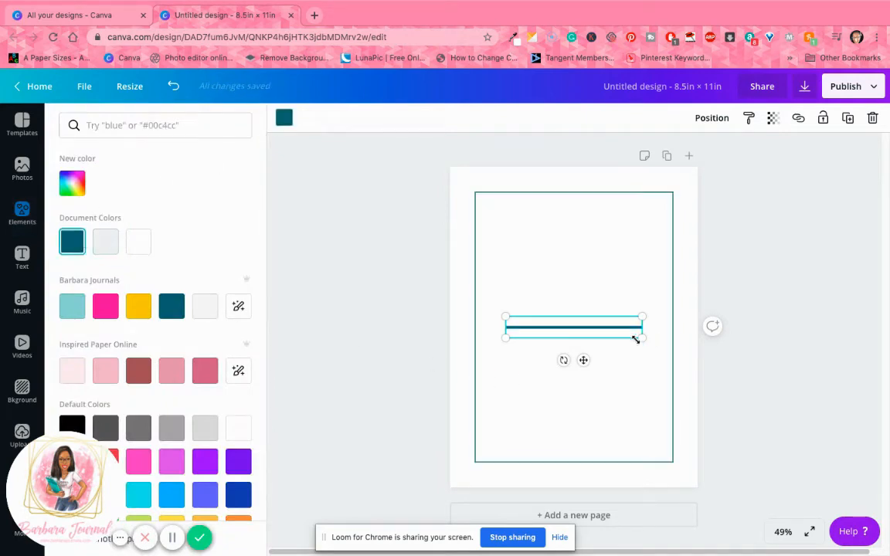
# Scale the line down to thin it and stretch it across the frame's full width as a header divider near the frame's top edge
pyautogui.moveTo(607, 316); pyautogui.dragTo(556, 323)
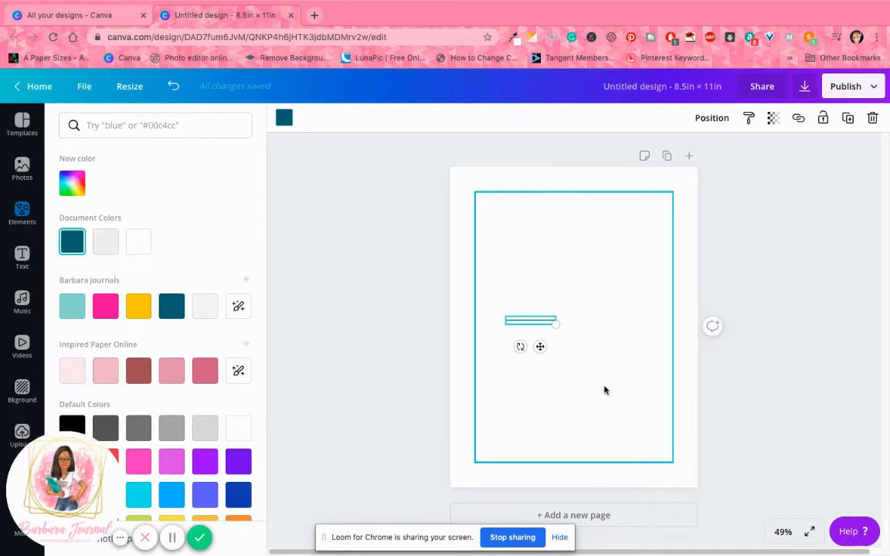
pyautogui.click(784, 532)
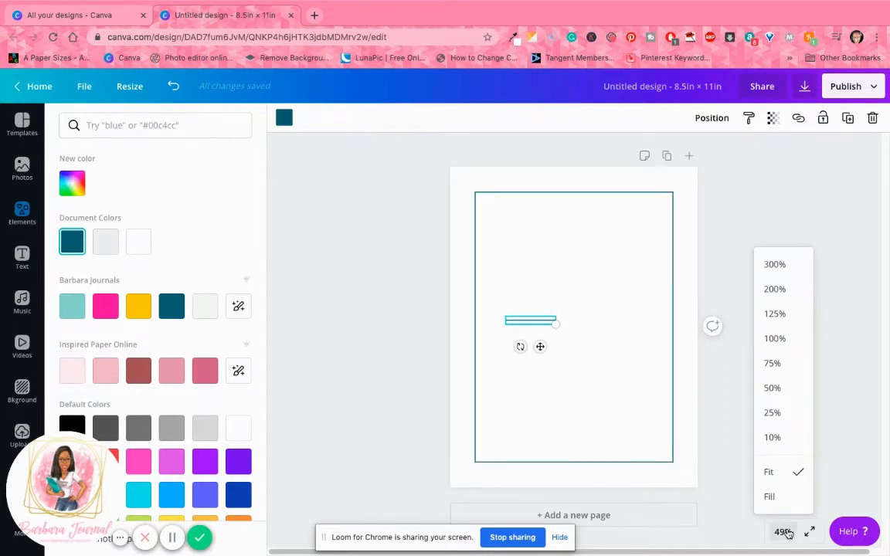
pyautogui.click(773, 363)
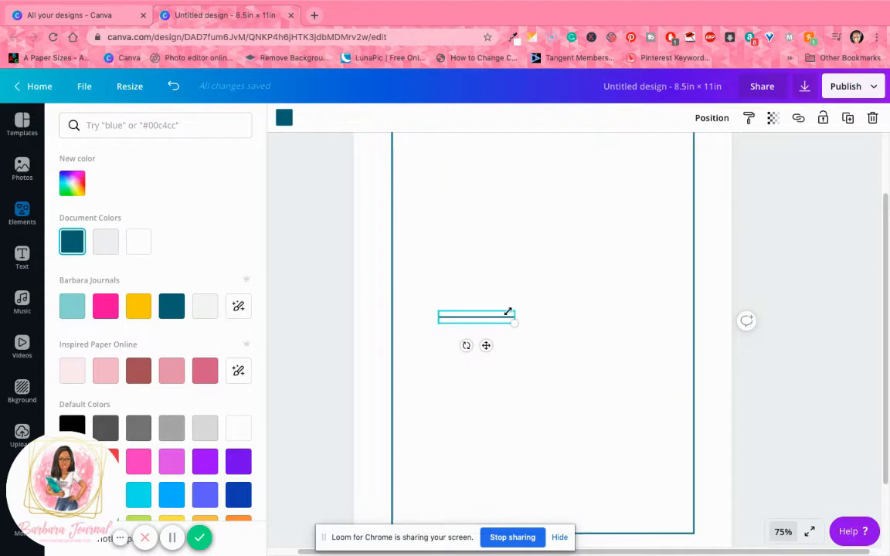
pyautogui.moveTo(542, 322); pyautogui.dragTo(726, 344)
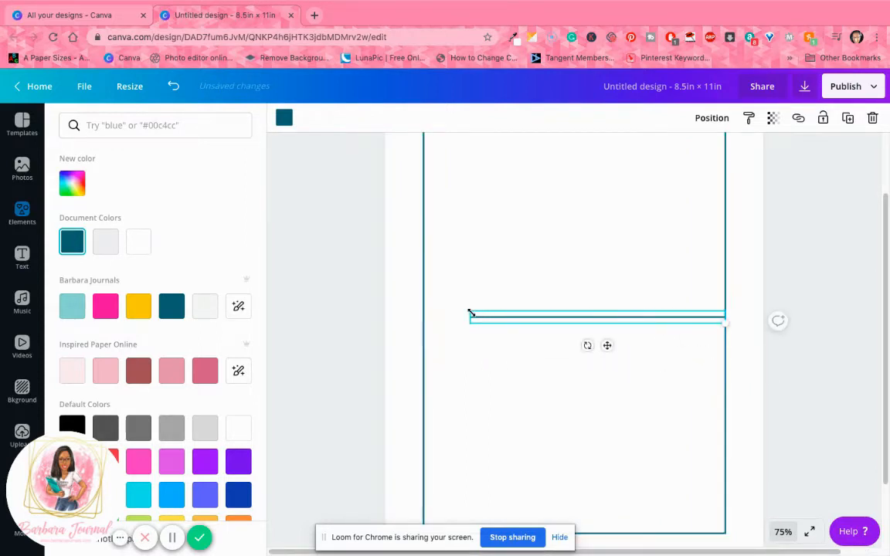
pyautogui.moveTo(470, 317); pyautogui.dragTo(423, 315)
pyautogui.click(783, 531)
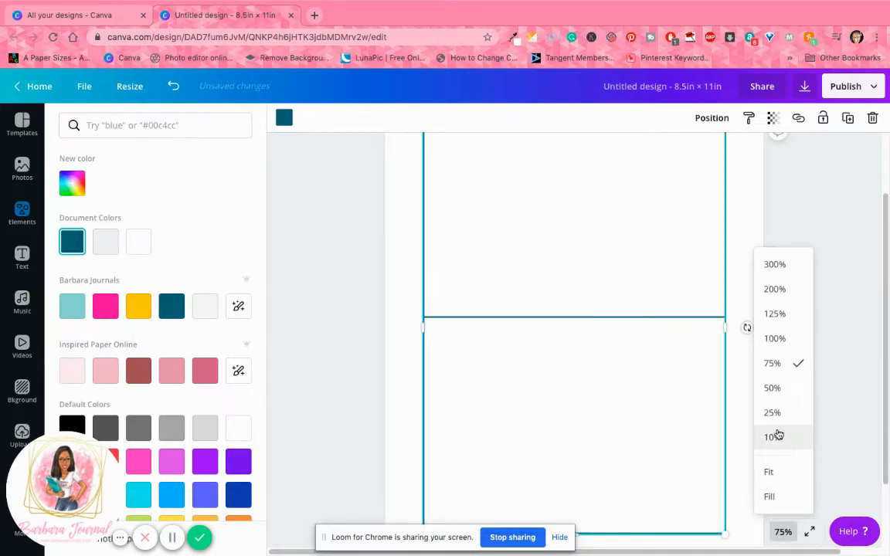
pyautogui.click(780, 476)
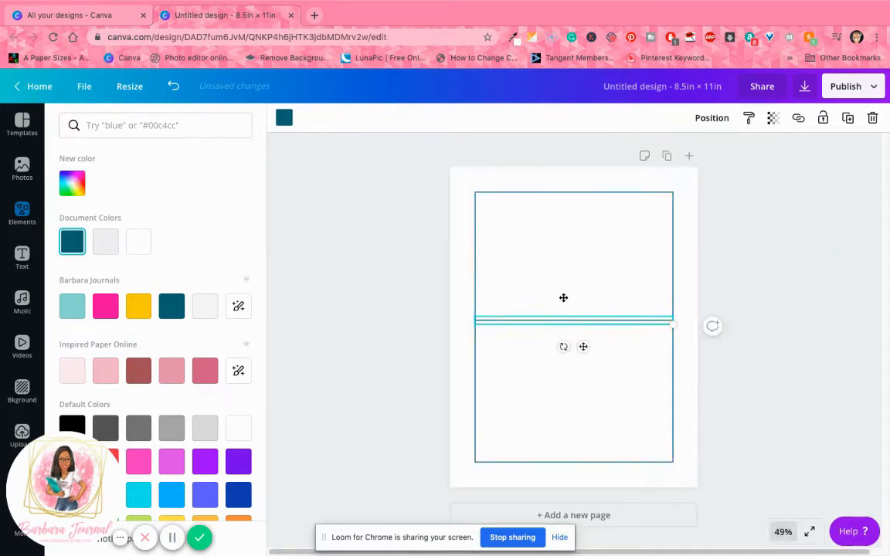
pyautogui.moveTo(563, 298); pyautogui.dragTo(561, 208)
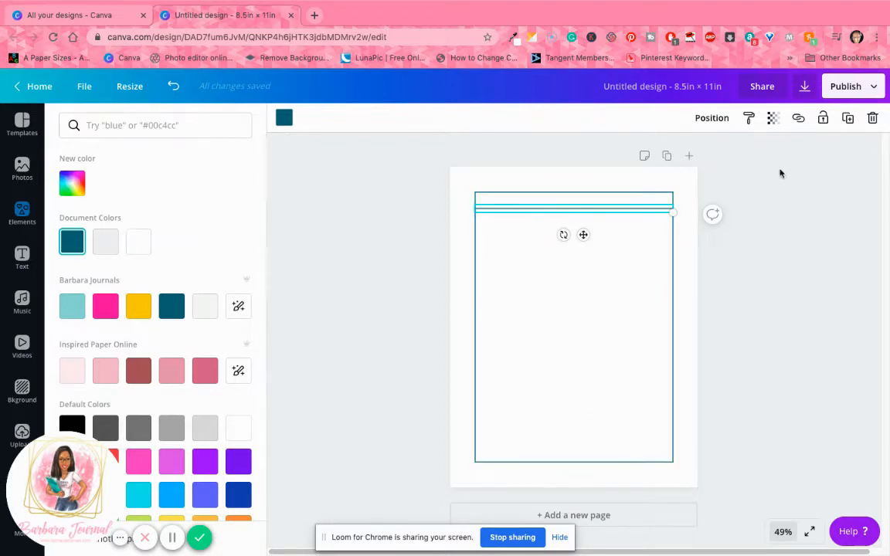
# Duplicate the header line as a vertical divider near the frame's left edge, and make four copies of that vertical line
pyautogui.click(847, 118)
pyautogui.moveTo(590, 251); pyautogui.dragTo(507, 259)
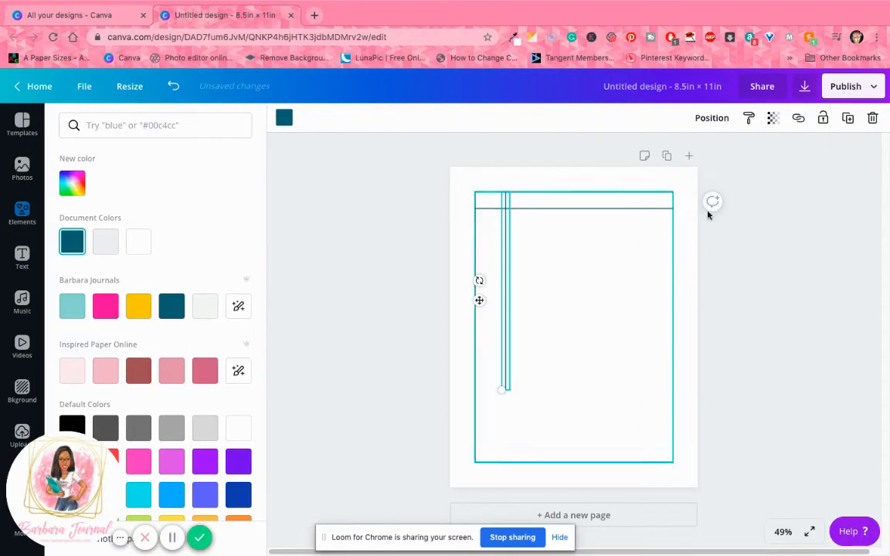
pyautogui.press('super+d')
pyautogui.press('super+d')
pyautogui.press('super+d')
pyautogui.press('super+d')
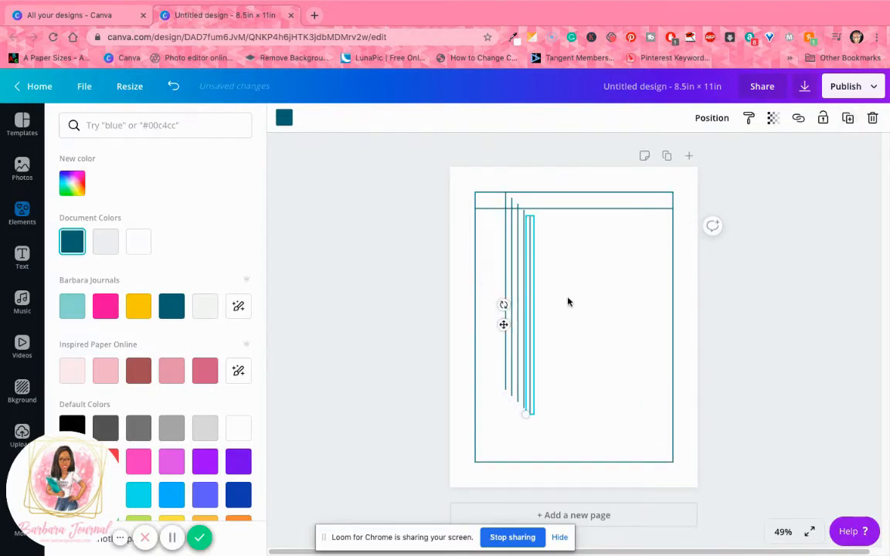
# Spread the copied vertical lines across the frame as column dividers, aligning their upper ends with the frame's top edge
pyautogui.moveTo(527, 288); pyautogui.dragTo(642, 257)
pyautogui.moveTo(523, 275); pyautogui.dragTo(611, 253)
pyautogui.click(516, 267)
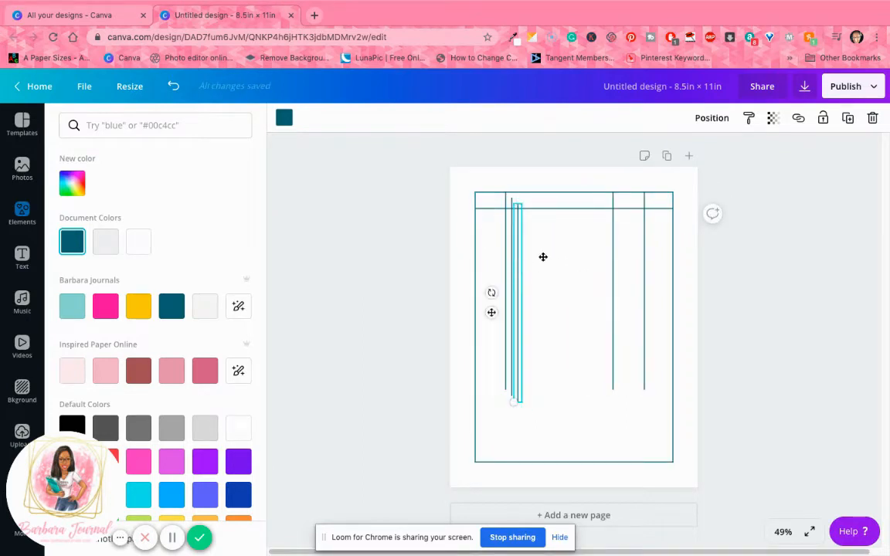
pyautogui.moveTo(543, 256)
pyautogui.mouseDown()
pyautogui.moveTo(572, 250)
pyautogui.moveTo(512, 262)
pyautogui.moveTo(540, 255)
pyautogui.mouseUp()
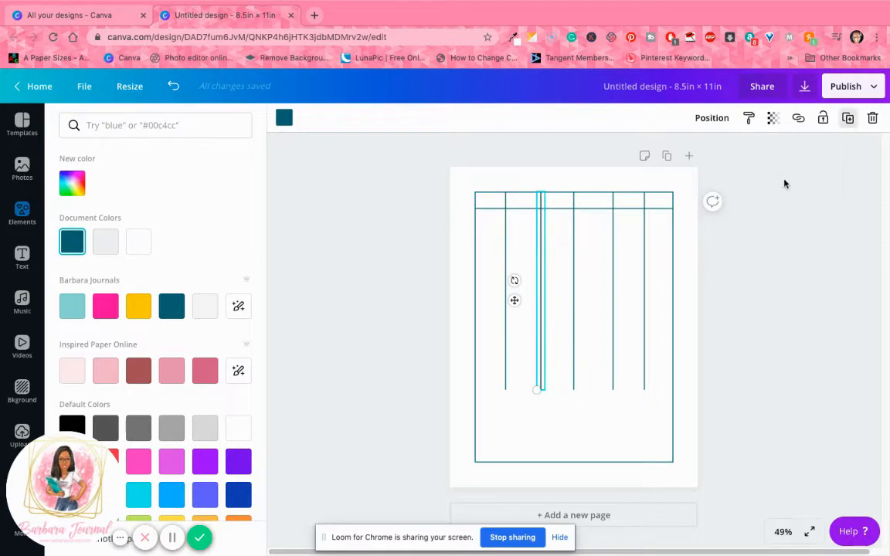
# Duplicate one vertical divider and place the copy midway between the two rightmost column dividers
pyautogui.hotkey('ctrl', 'd')
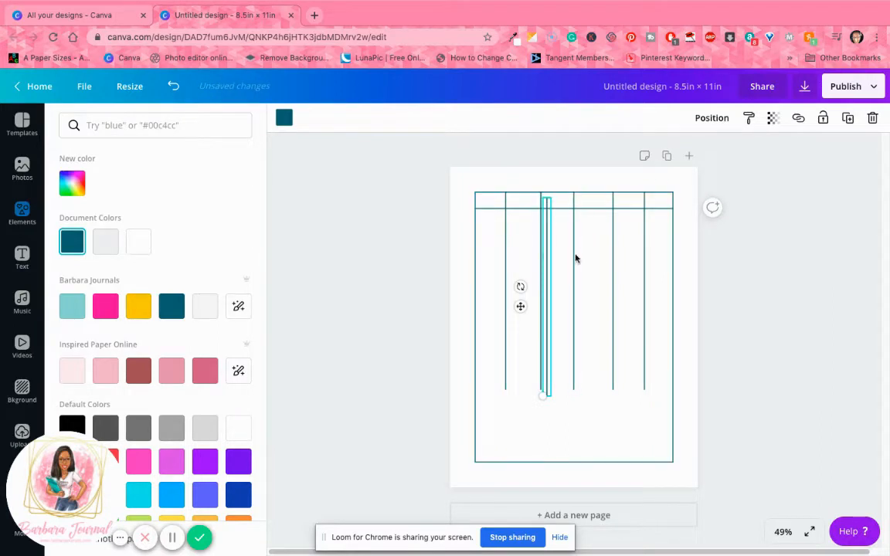
pyautogui.moveTo(547, 259); pyautogui.dragTo(628, 250)
pyautogui.click(552, 407)
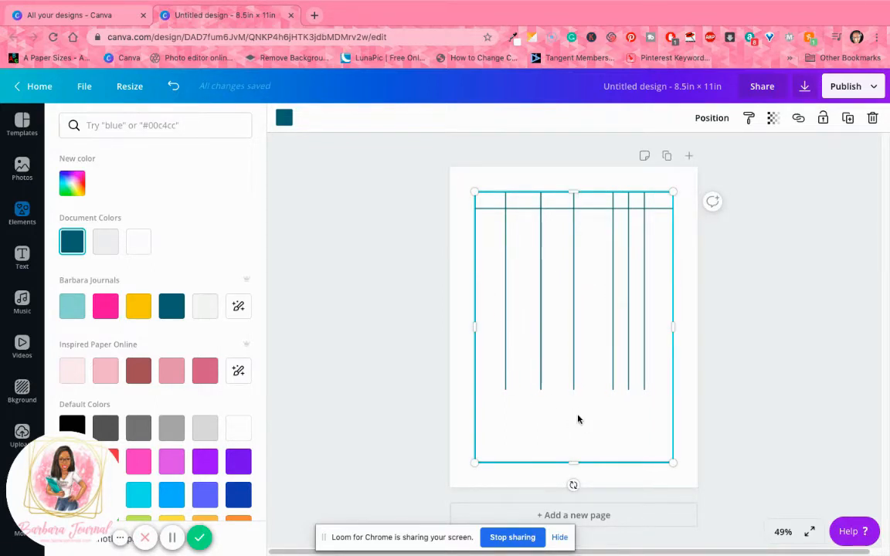
pyautogui.click(747, 380)
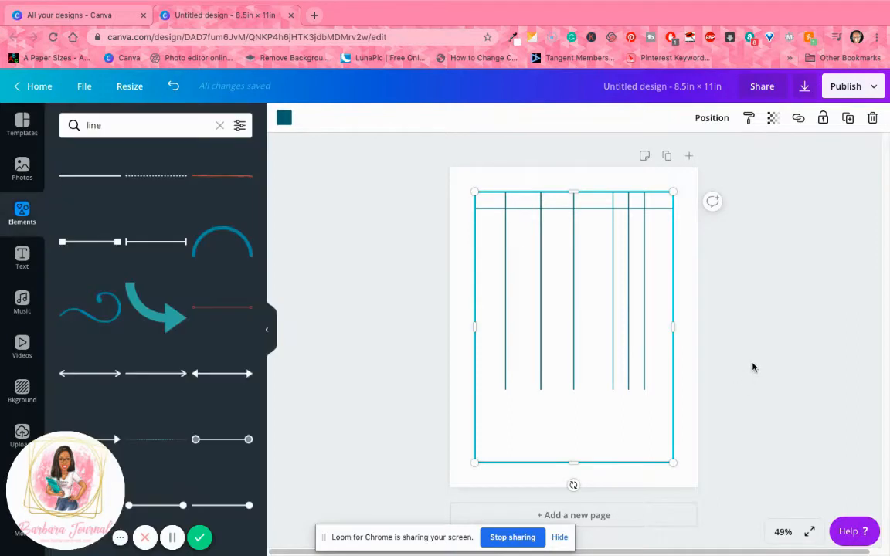
pyautogui.click(455, 221)
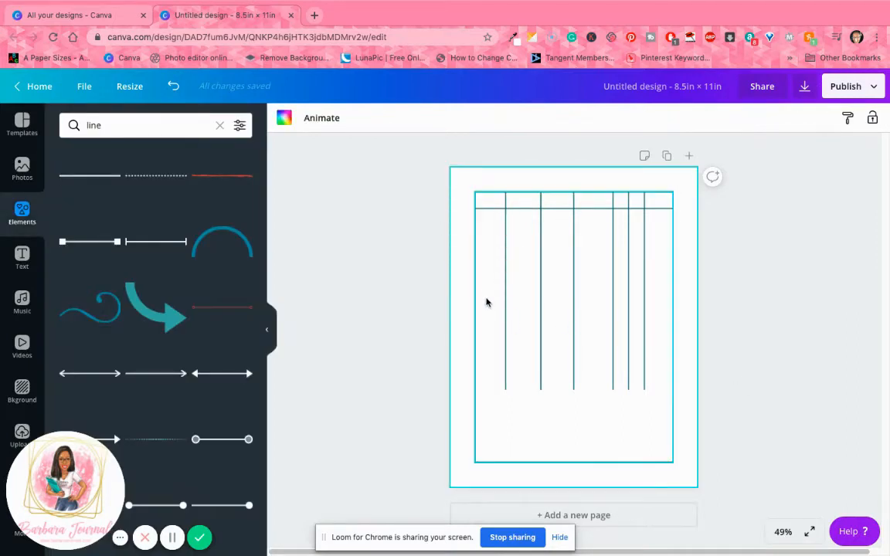
pyautogui.moveTo(484, 294); pyautogui.dragTo(490, 293)
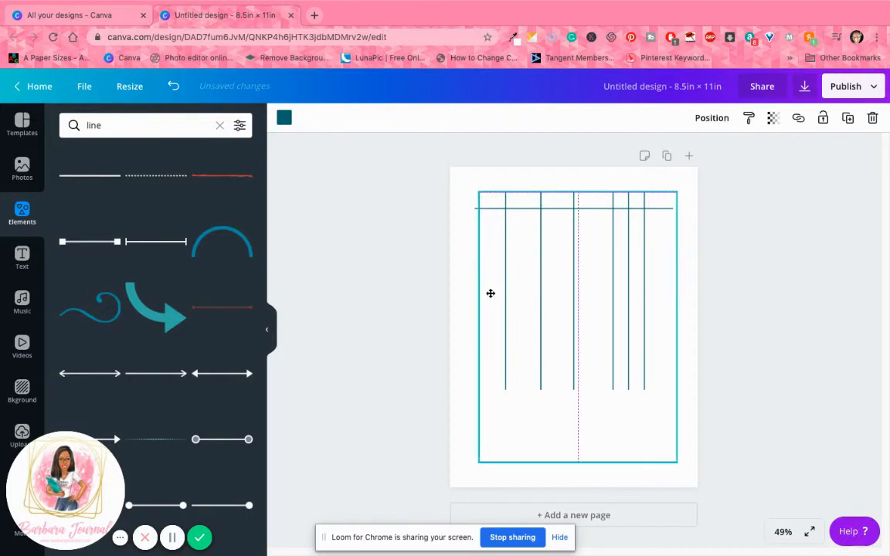
pyautogui.click(419, 198)
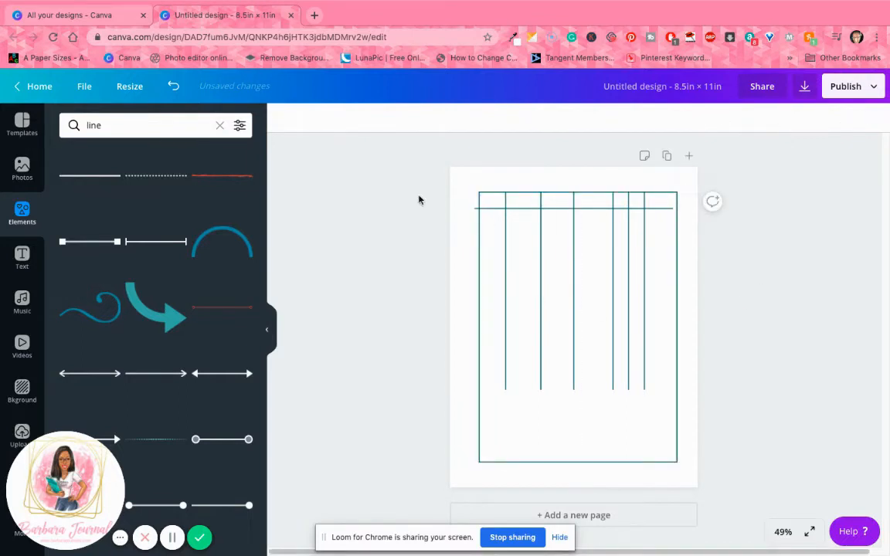
pyautogui.click(174, 87)
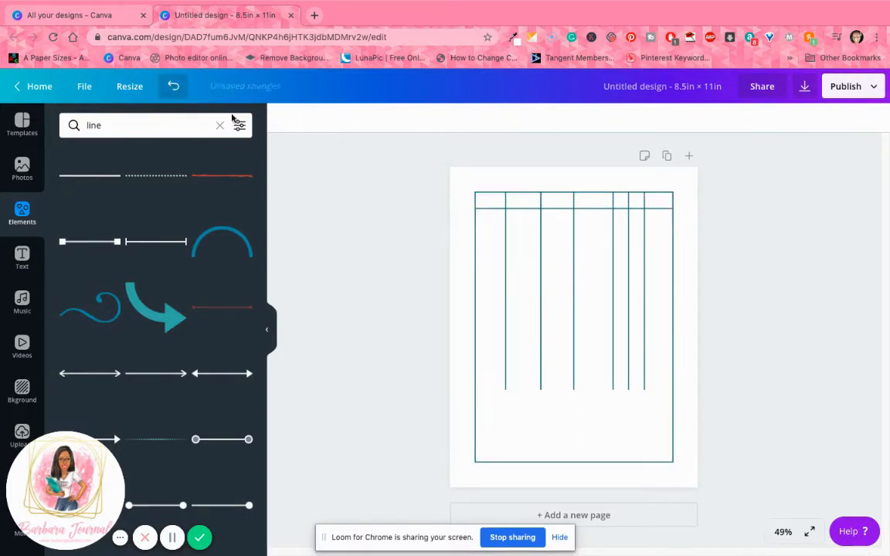
# Lock the outer frame and the horizontal header divider in place together
pyautogui.click(671, 306)
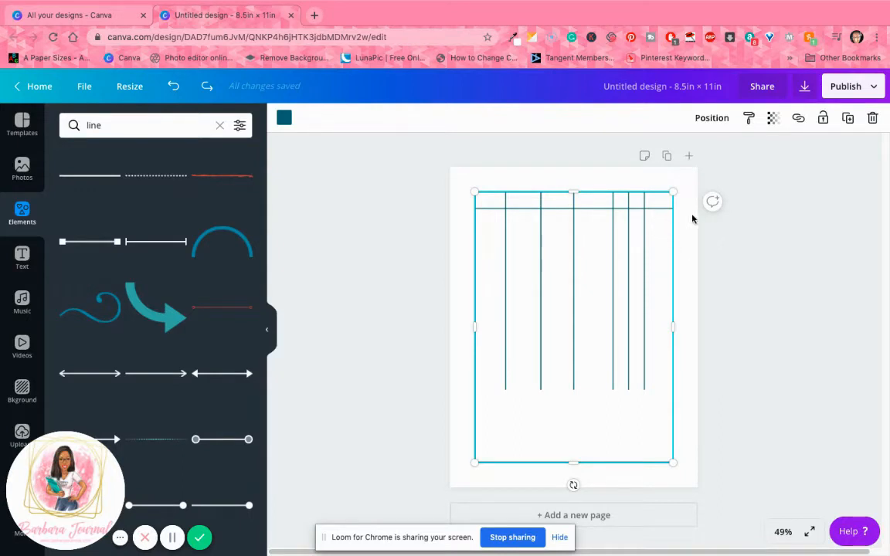
pyautogui.keyDown('shift'); pyautogui.click(662, 209); pyautogui.keyUp('shift')
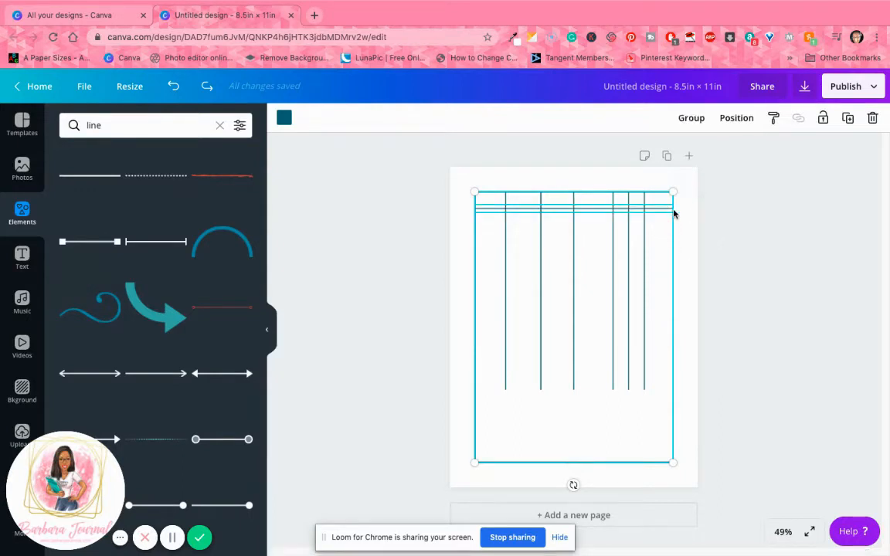
pyautogui.click(823, 119)
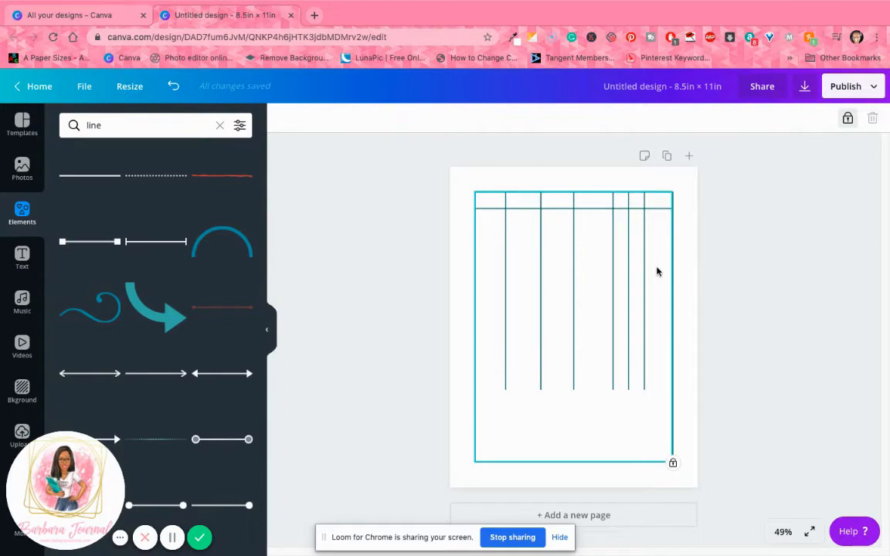
pyautogui.click(554, 292)
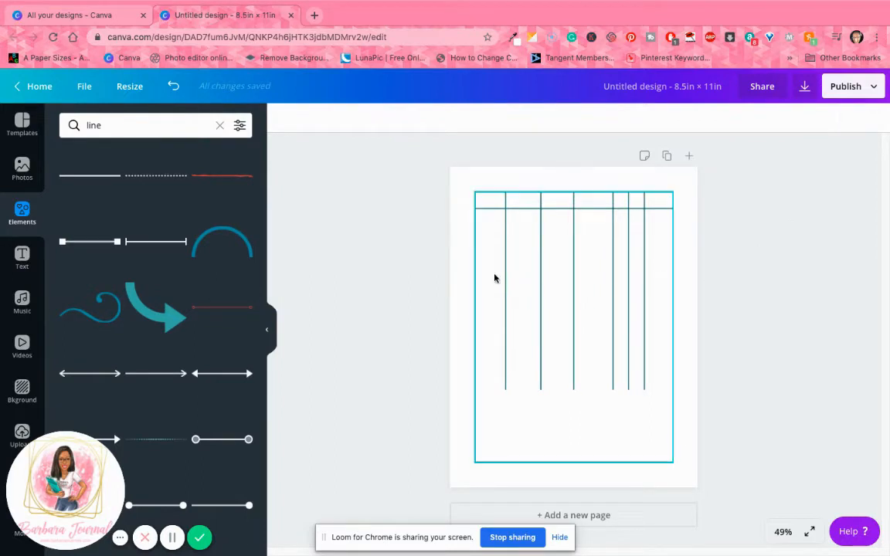
# Select all six vertical column dividers inside the frame and space them evenly horizontally
pyautogui.moveTo(510, 278); pyautogui.dragTo(654, 268)
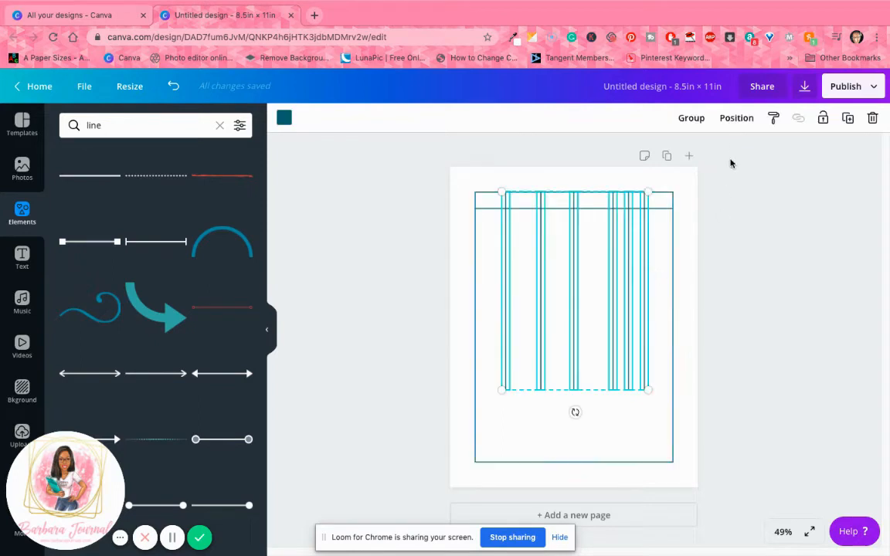
pyautogui.click(735, 120)
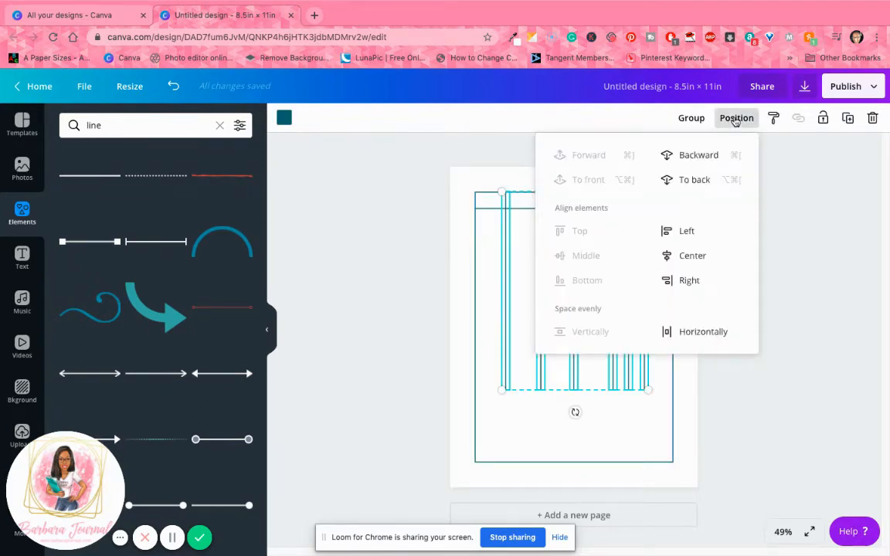
pyautogui.click(700, 332)
# Unlock the outer frame and leave it deselected
pyautogui.click(620, 437)
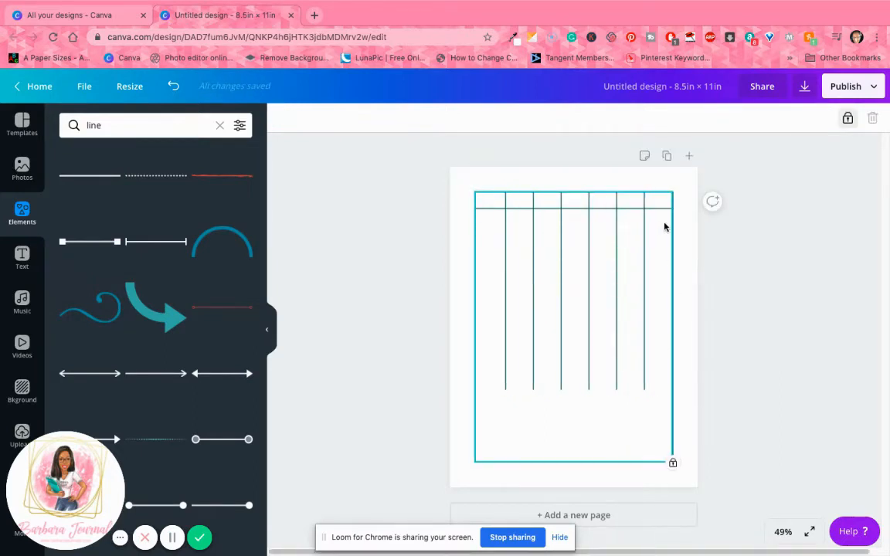
pyautogui.click(846, 121)
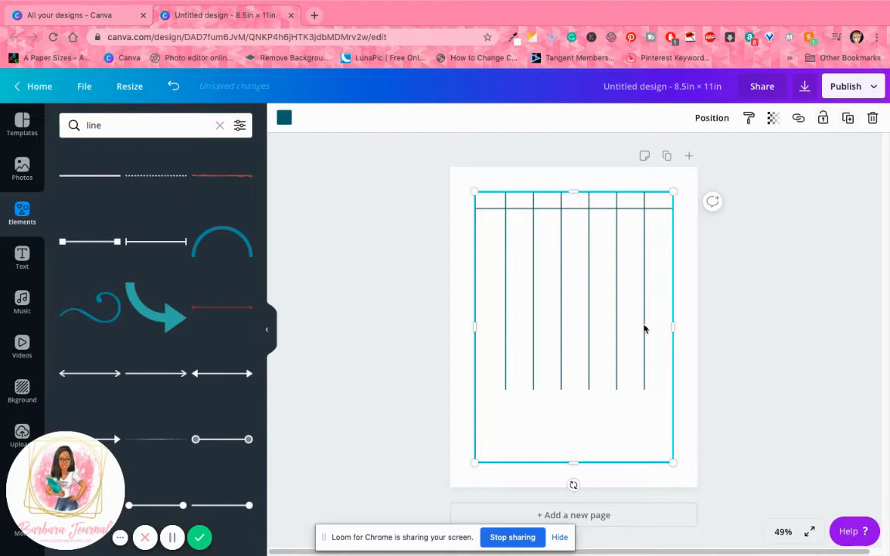
pyautogui.click(757, 401)
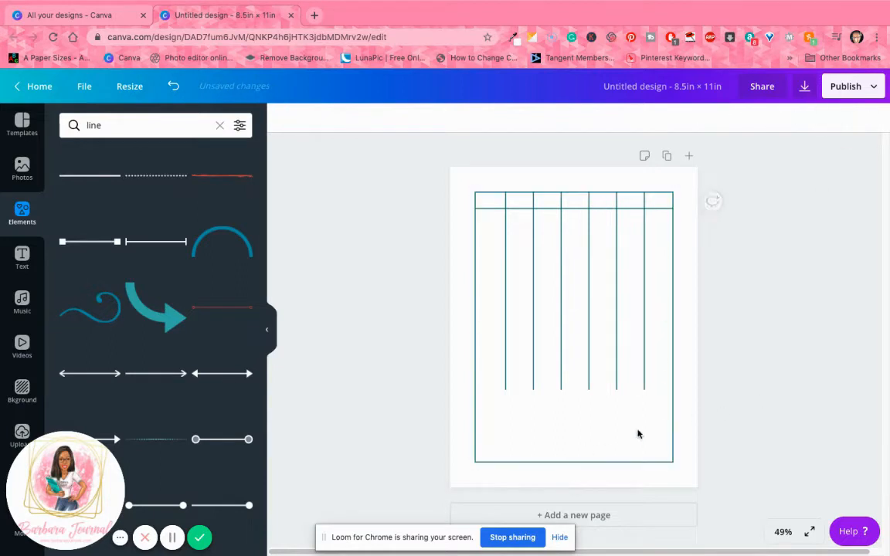
# Extend the four leftmost column dividers down to the frame's bottom edge, each about 9.3 in long
pyautogui.click(504, 390)
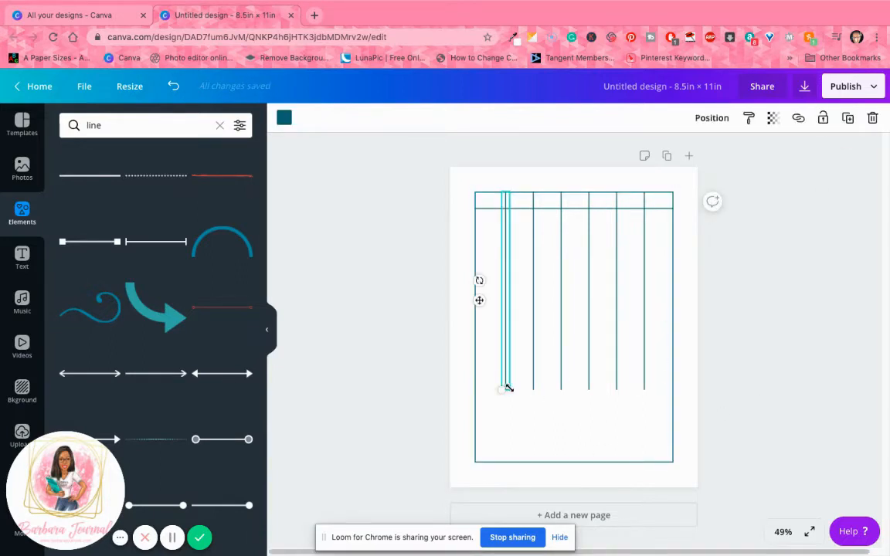
pyautogui.click(781, 531)
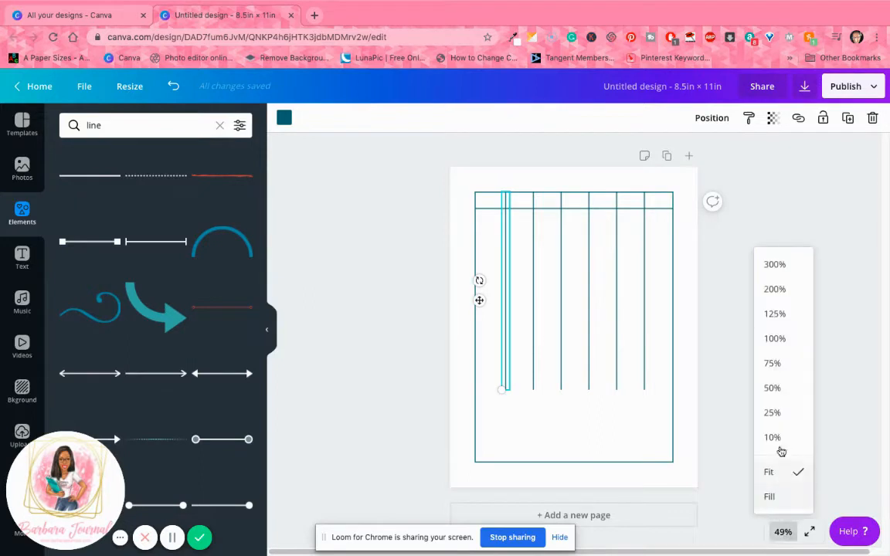
pyautogui.click(772, 363)
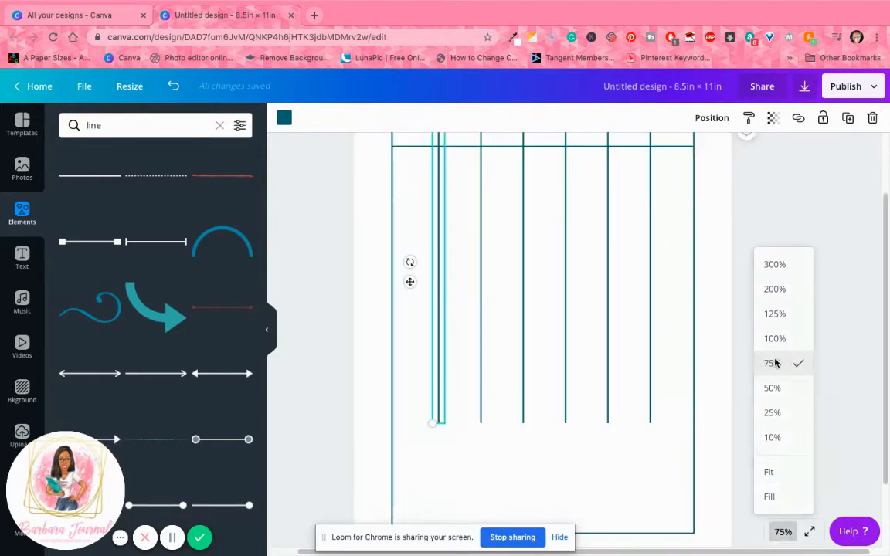
pyautogui.moveTo(432, 337); pyautogui.dragTo(439, 447)
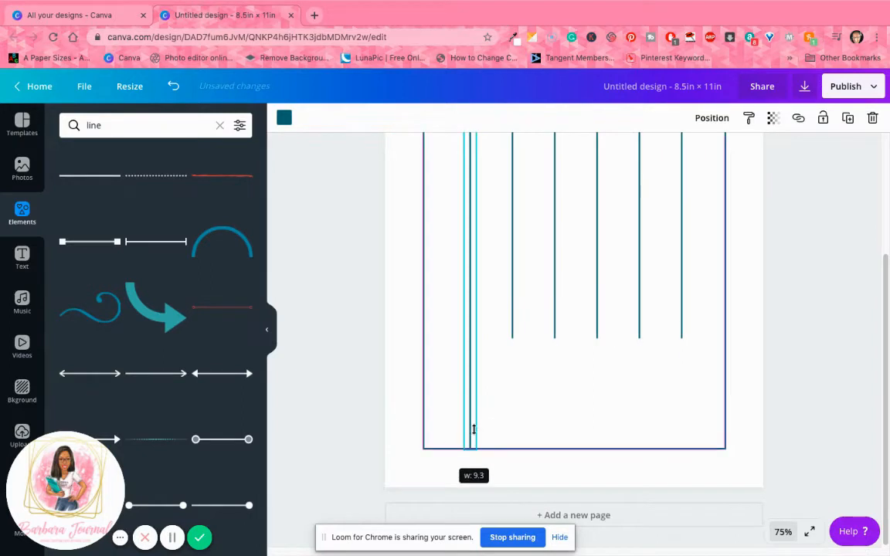
pyautogui.click(511, 332)
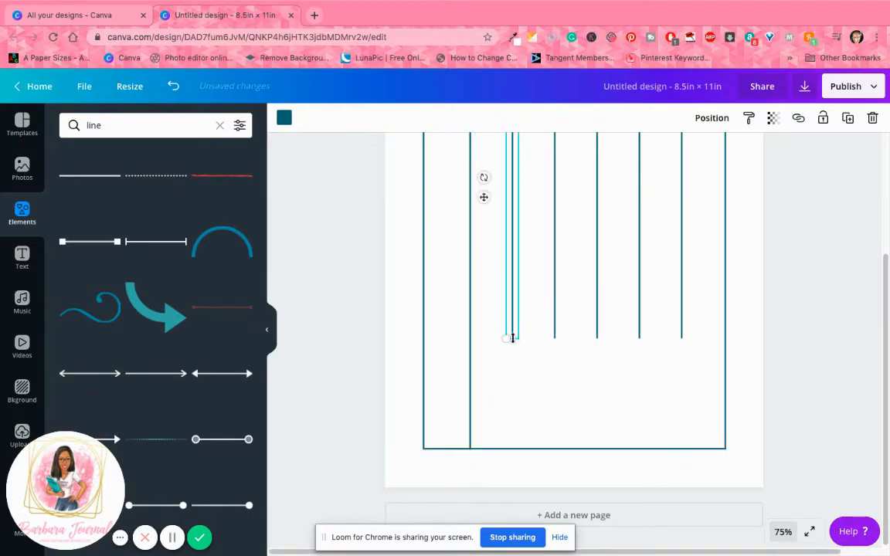
pyautogui.moveTo(512, 337); pyautogui.dragTo(517, 448)
pyautogui.click(555, 320)
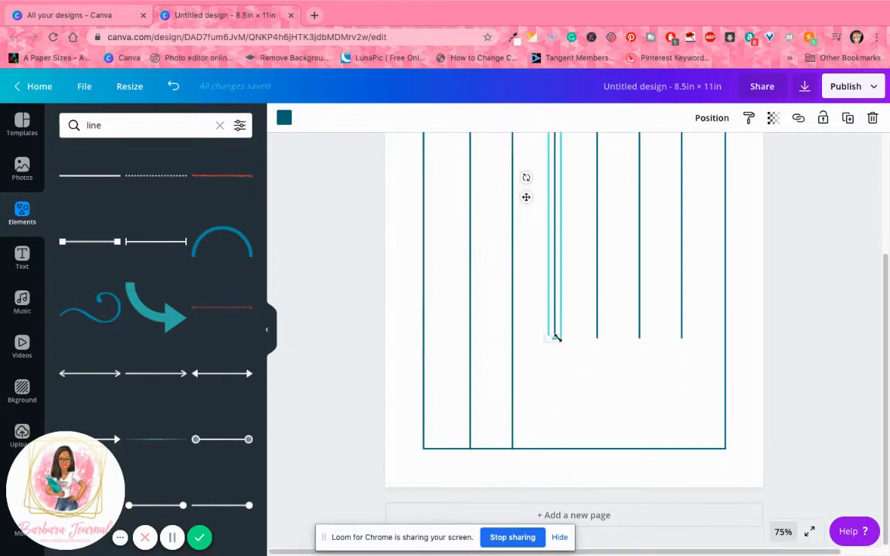
pyautogui.moveTo(557, 354); pyautogui.dragTo(566, 435)
pyautogui.click(596, 308)
pyautogui.moveTo(596, 337); pyautogui.dragTo(598, 448)
# Extend the two rightmost column dividers down to meet the frame's bottom edge, each about 9.3 in long
pyautogui.click(640, 295)
pyautogui.click(639, 295)
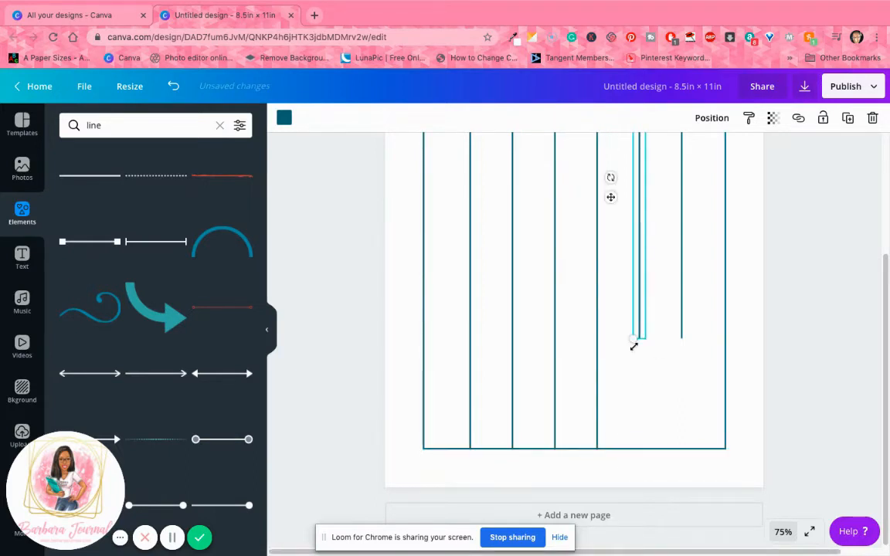
pyautogui.moveTo(638, 334); pyautogui.dragTo(640, 448)
pyautogui.click(683, 291)
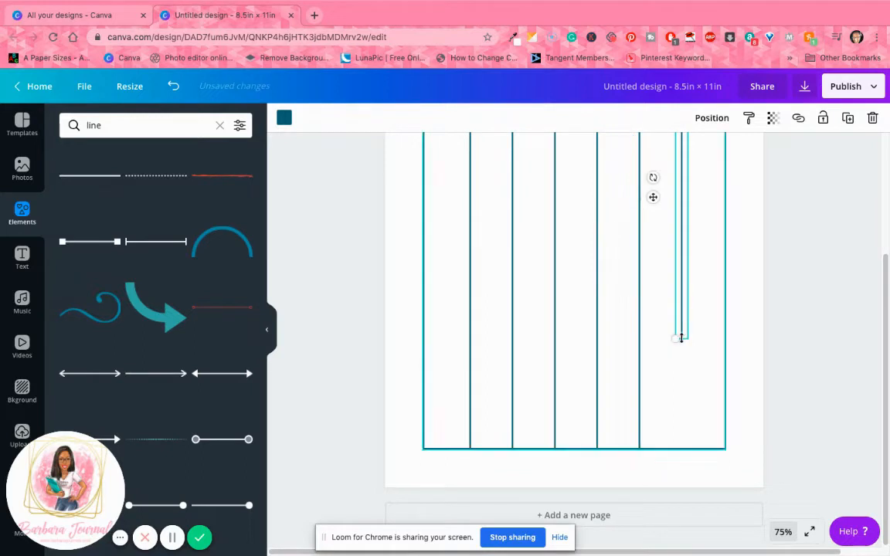
pyautogui.moveTo(681, 337); pyautogui.dragTo(686, 447)
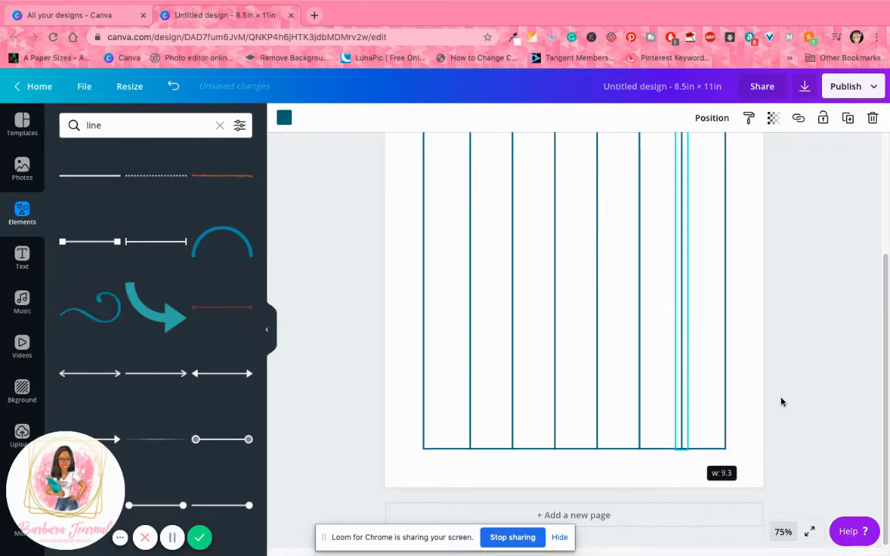
pyautogui.click(789, 377)
pyautogui.click(682, 427)
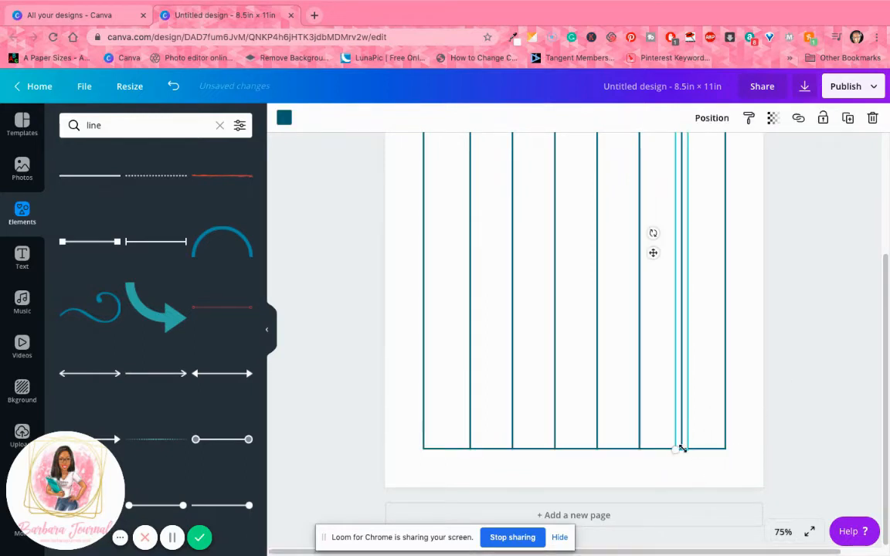
pyautogui.moveTo(682, 445); pyautogui.dragTo(682, 446)
pyautogui.click(850, 416)
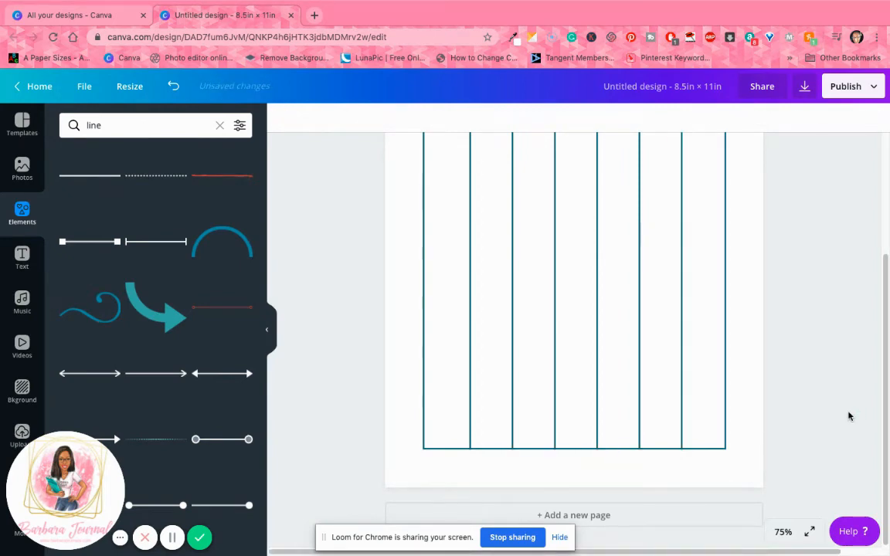
# Duplicate the leftmost column divider and rotate the copy to 0° so it lies horizontally
pyautogui.click(783, 531)
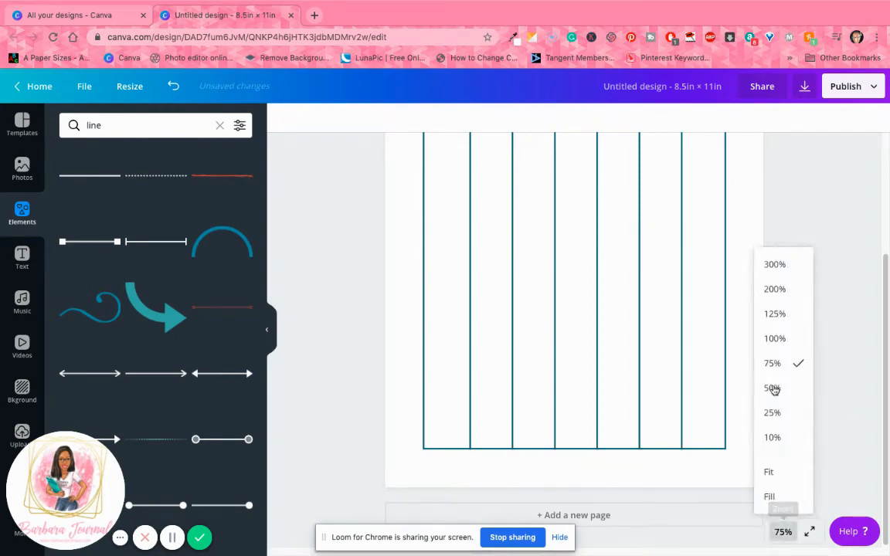
pyautogui.click(772, 389)
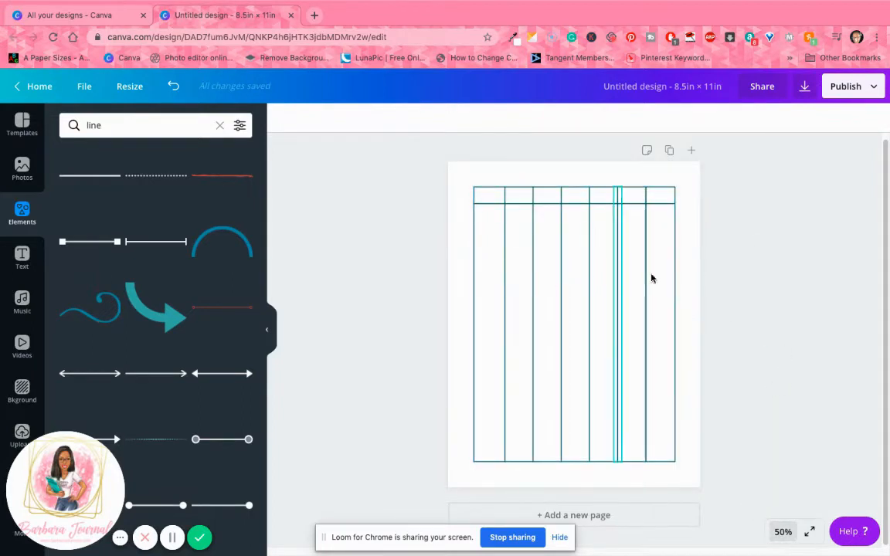
pyautogui.click(502, 286)
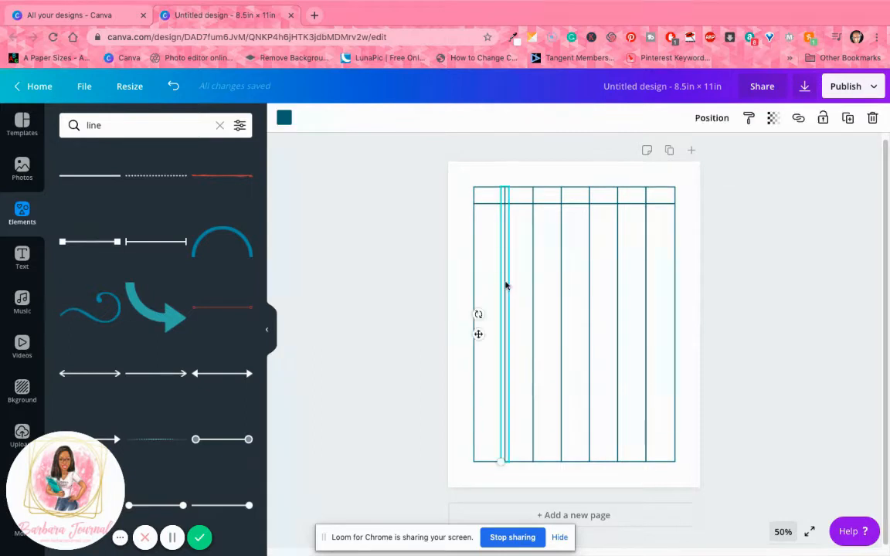
pyautogui.click(846, 118)
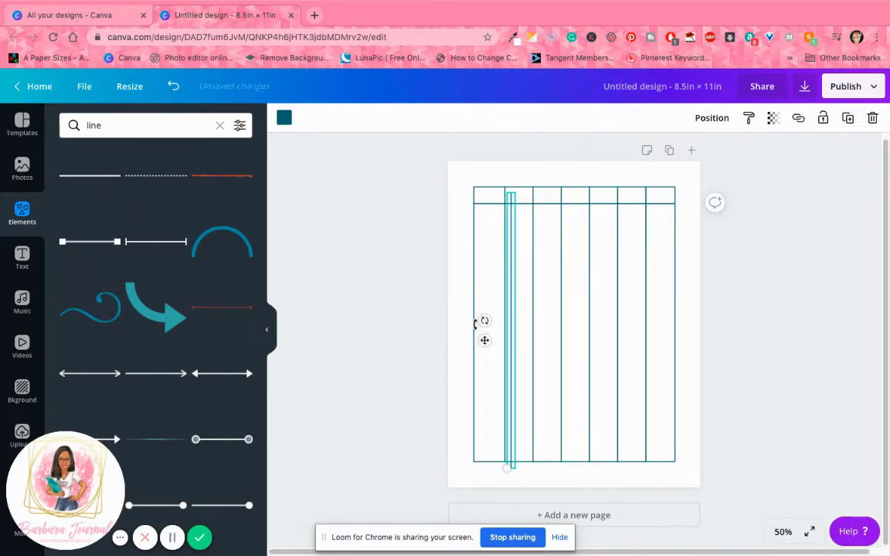
pyautogui.moveTo(475, 323); pyautogui.dragTo(498, 456)
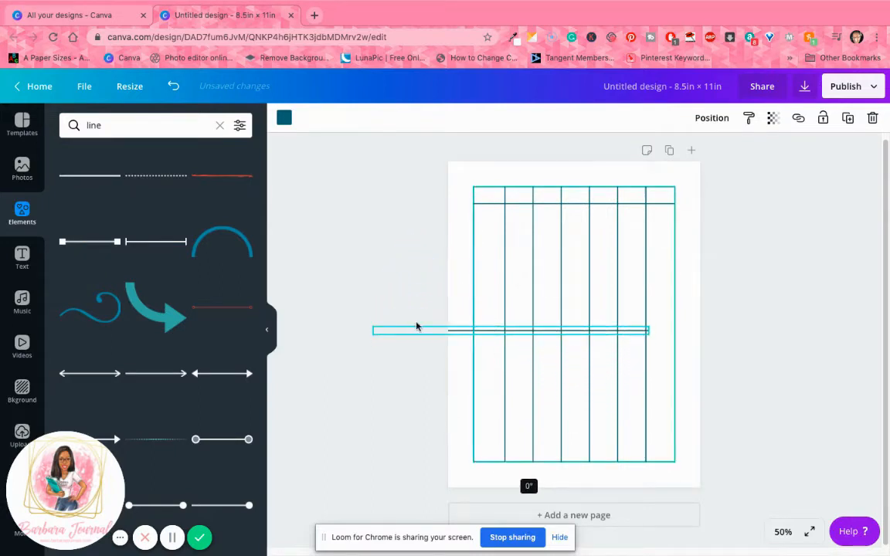
# Place the horizontal line below the header row, starting at the frame's left edge, and shorten it to the frame's width, about 6.8 in
pyautogui.click(780, 532)
pyautogui.click(773, 362)
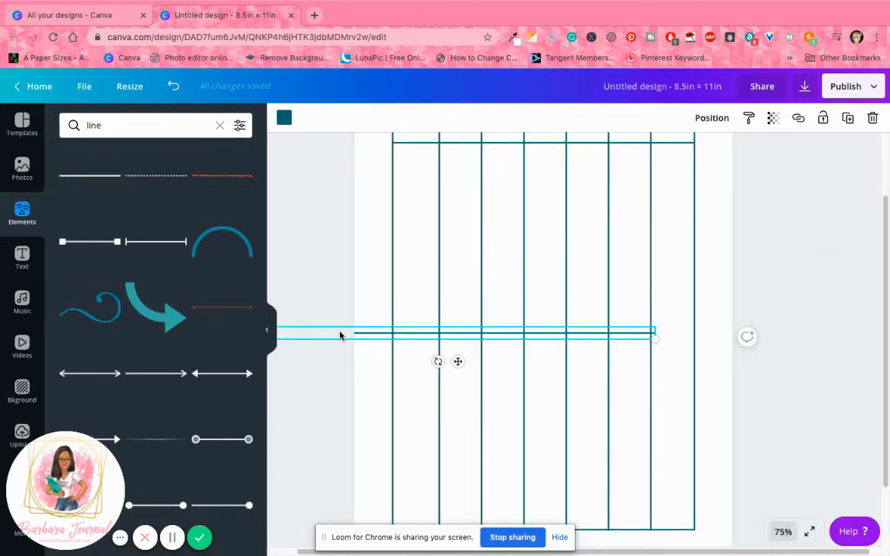
pyautogui.moveTo(340, 335); pyautogui.dragTo(522, 204)
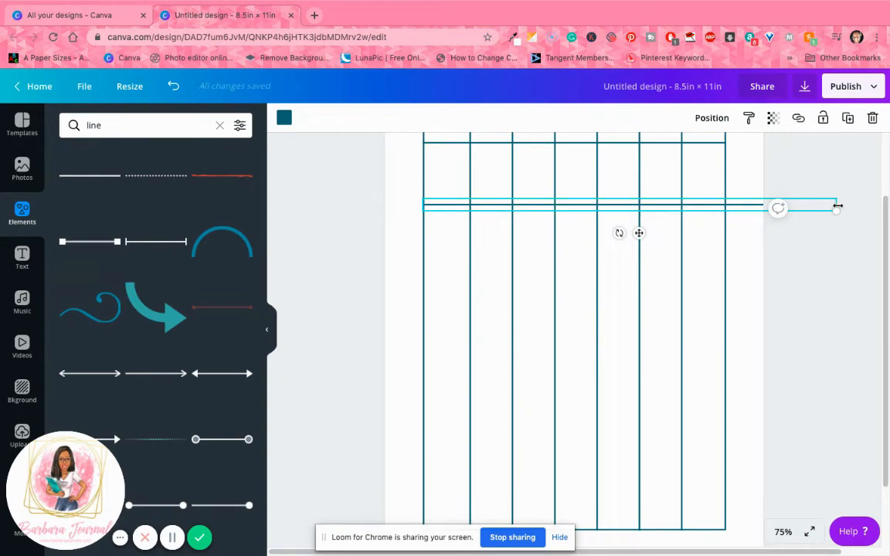
pyautogui.moveTo(838, 206); pyautogui.dragTo(729, 207)
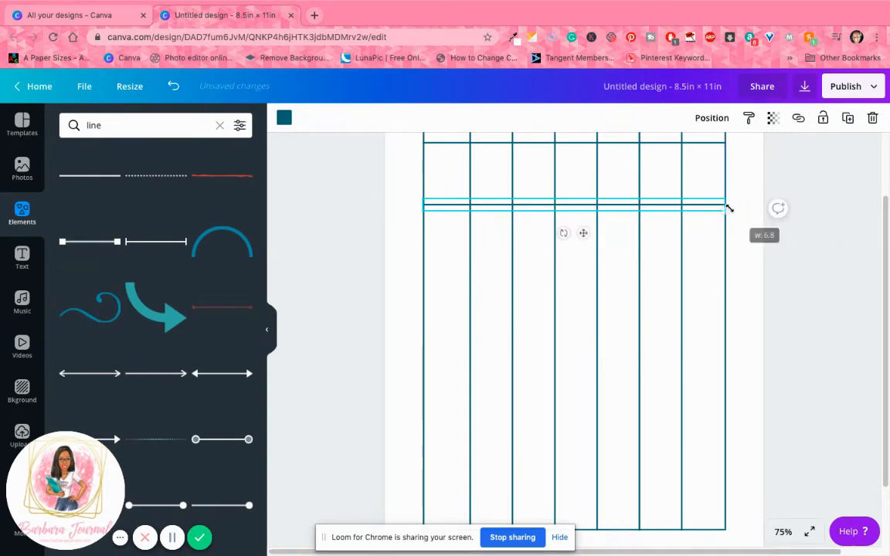
# Duplicate the horizontal row divider three times and spread the copies down the grid, aligning the upper copy with the frame's sides
pyautogui.click(847, 120)
pyautogui.click(847, 120)
pyautogui.click(847, 119)
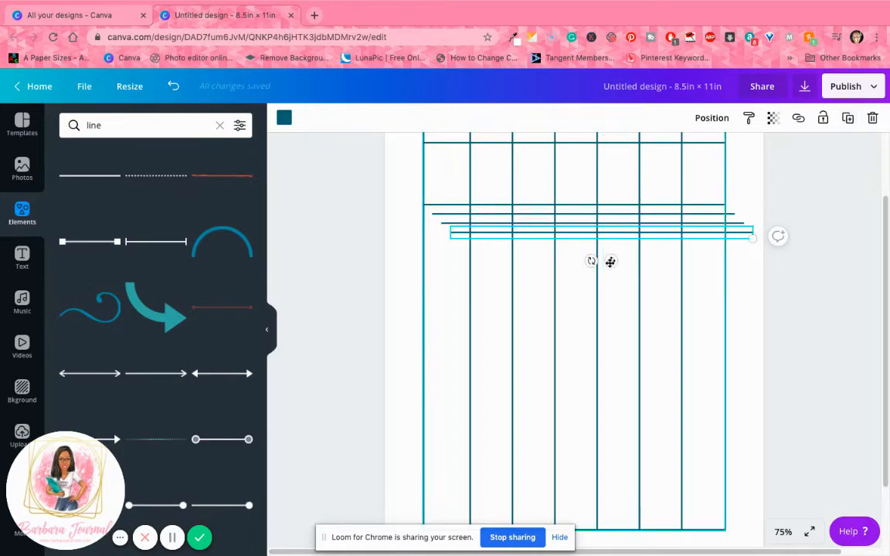
pyautogui.moveTo(611, 260); pyautogui.dragTo(577, 500)
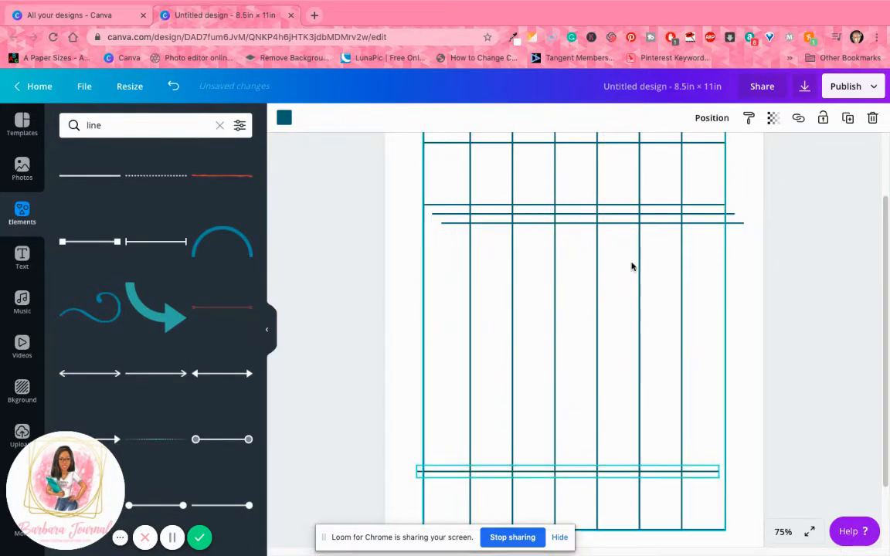
pyautogui.click(667, 230)
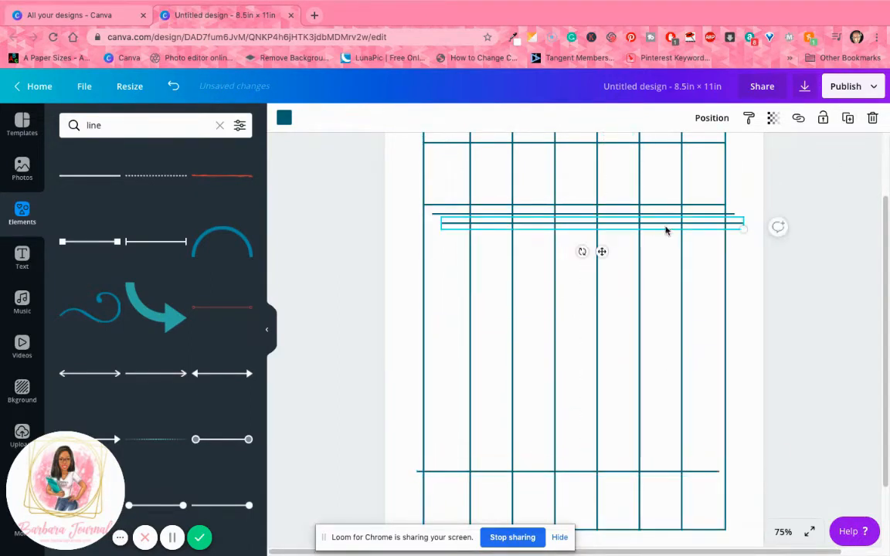
pyautogui.moveTo(602, 250); pyautogui.dragTo(588, 393)
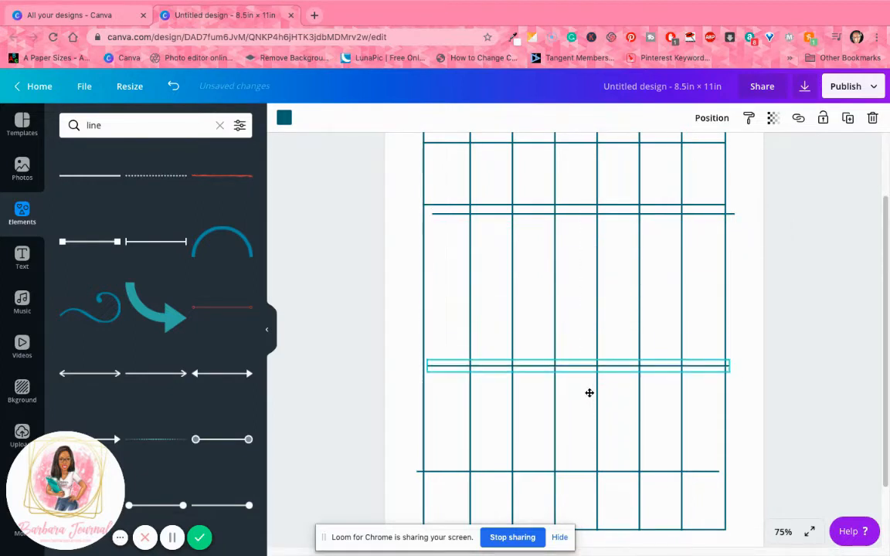
pyautogui.click(622, 217)
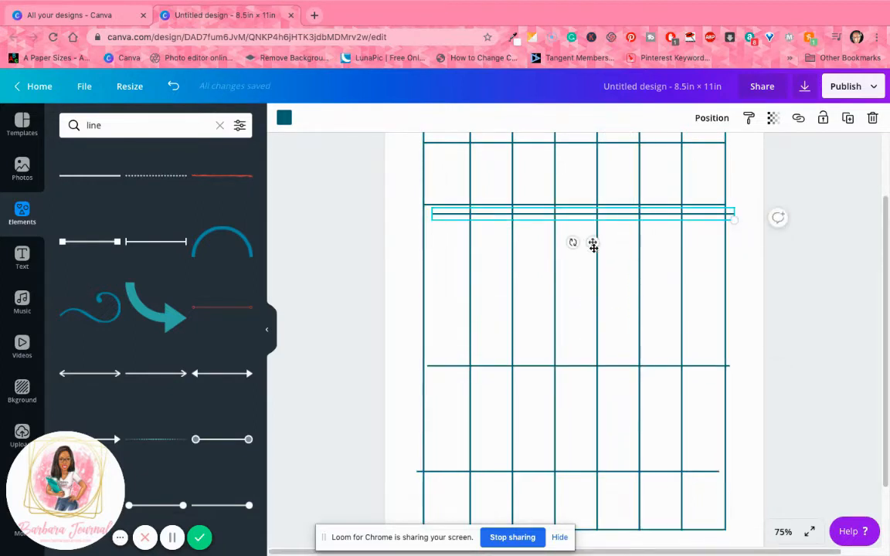
pyautogui.moveTo(590, 244); pyautogui.dragTo(589, 317)
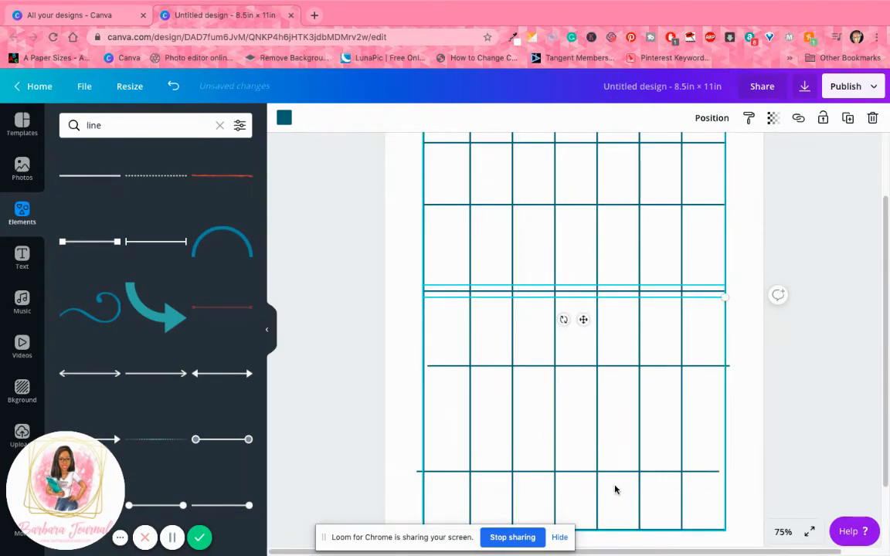
# Align the two lower row dividers with the frame's left and right edges
pyautogui.moveTo(616, 476); pyautogui.dragTo(621, 472)
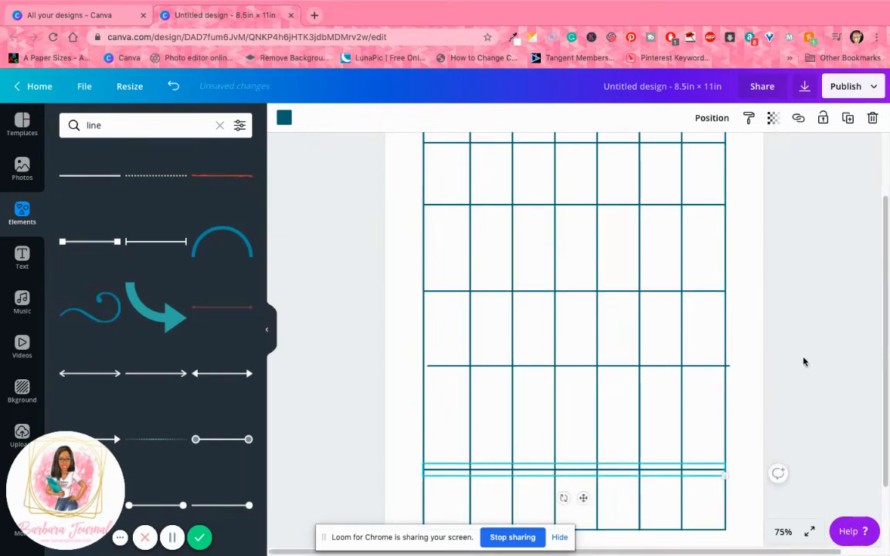
pyautogui.scroll(-1, 803, 361)
pyautogui.click(689, 355)
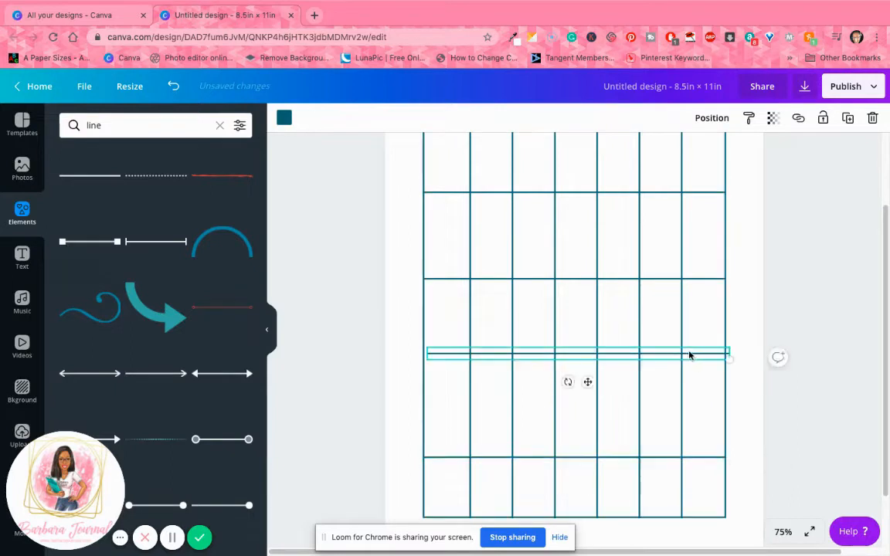
pyautogui.moveTo(689, 355); pyautogui.dragTo(684, 353)
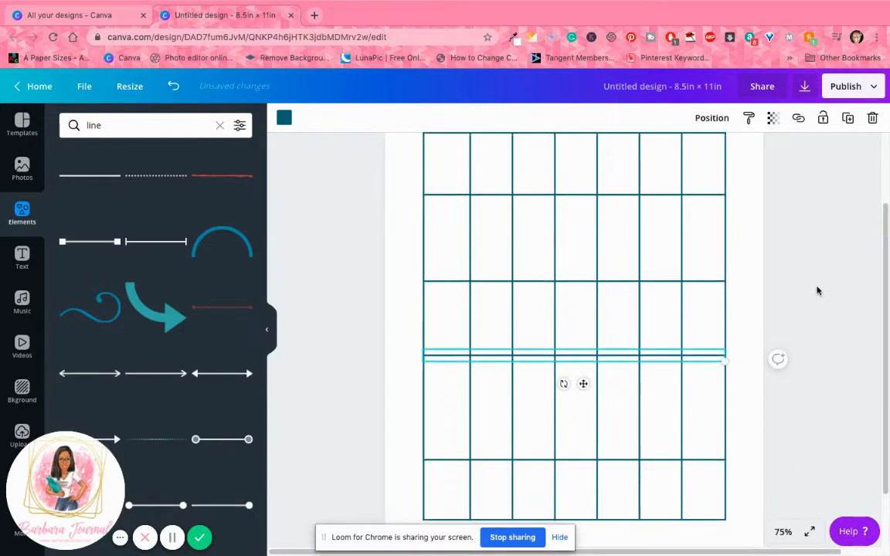
# Fit the page to the view and space the four row dividers below the header row evenly in the vertical direction
pyautogui.click(782, 531)
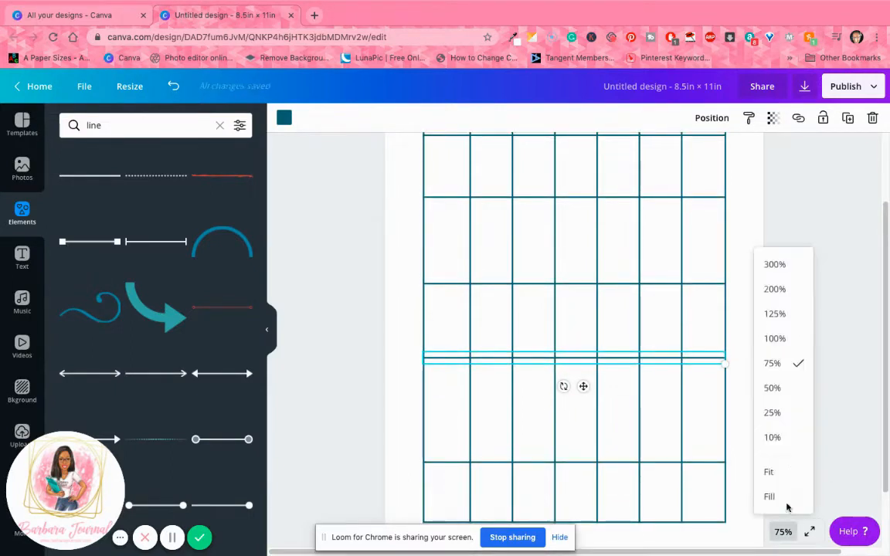
pyautogui.click(787, 473)
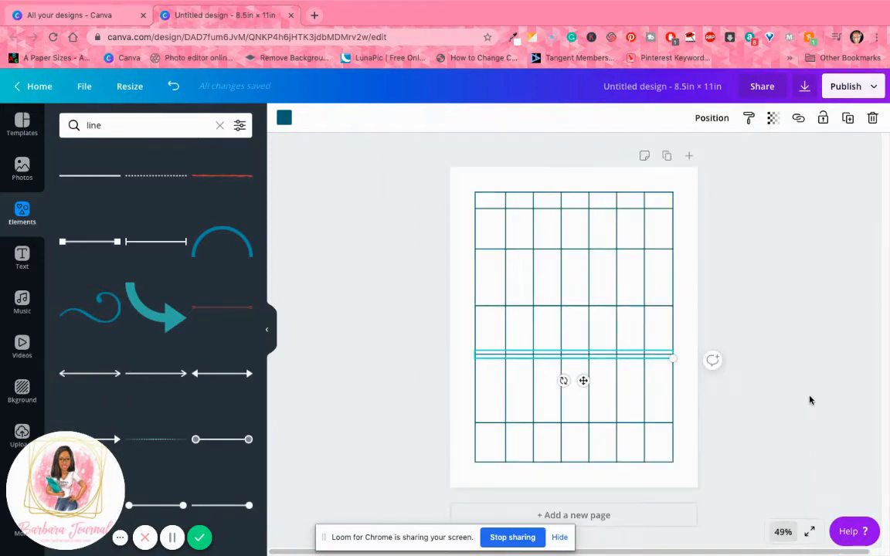
pyautogui.click(650, 250)
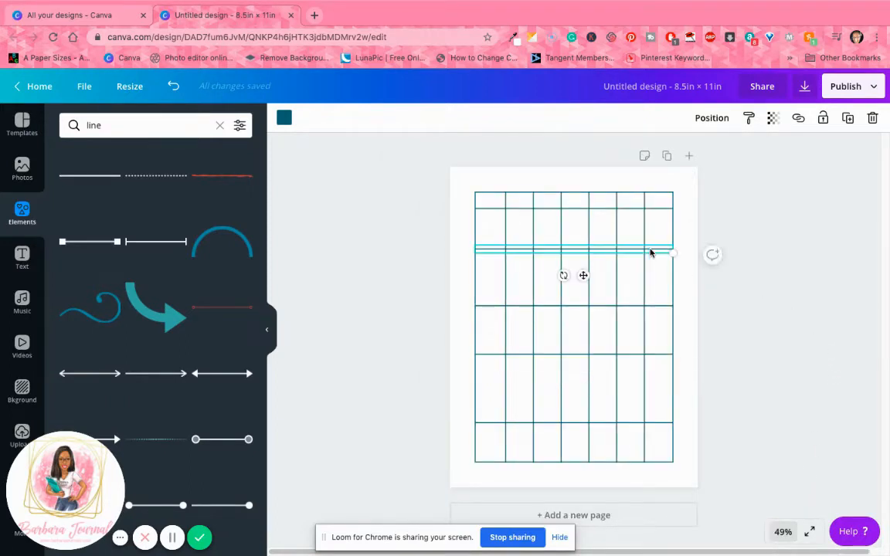
pyautogui.keyDown('shift'); pyautogui.click(660, 306); pyautogui.keyUp('shift')
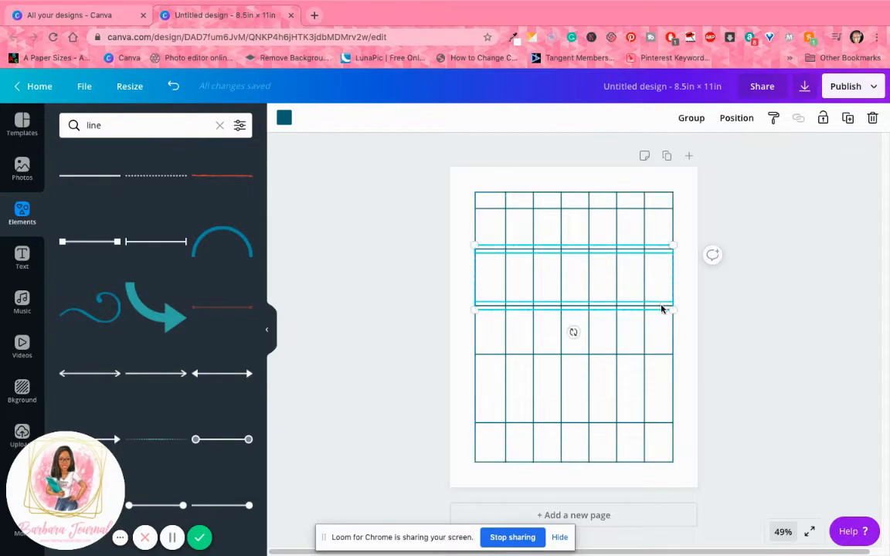
pyautogui.keyDown('shift'); pyautogui.click(658, 355); pyautogui.keyUp('shift')
pyautogui.keyDown('shift'); pyautogui.click(659, 423); pyautogui.keyUp('shift')
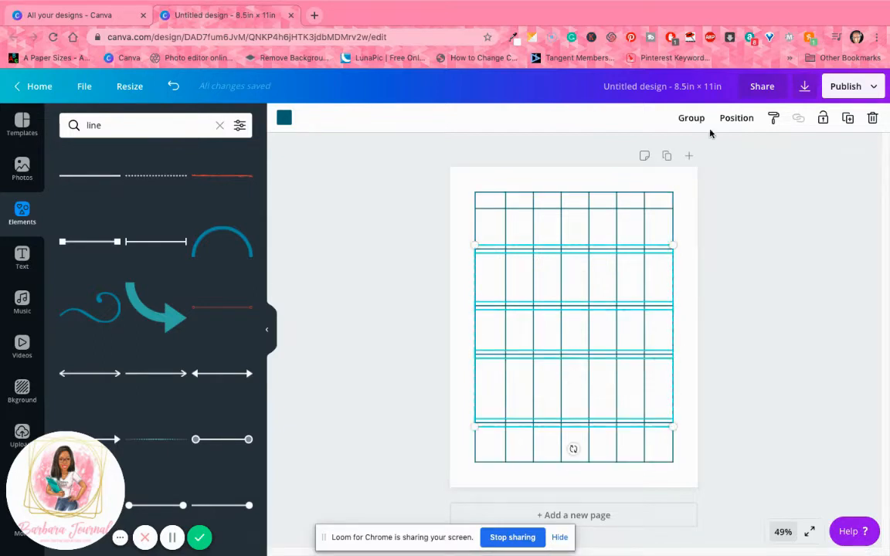
pyautogui.click(736, 117)
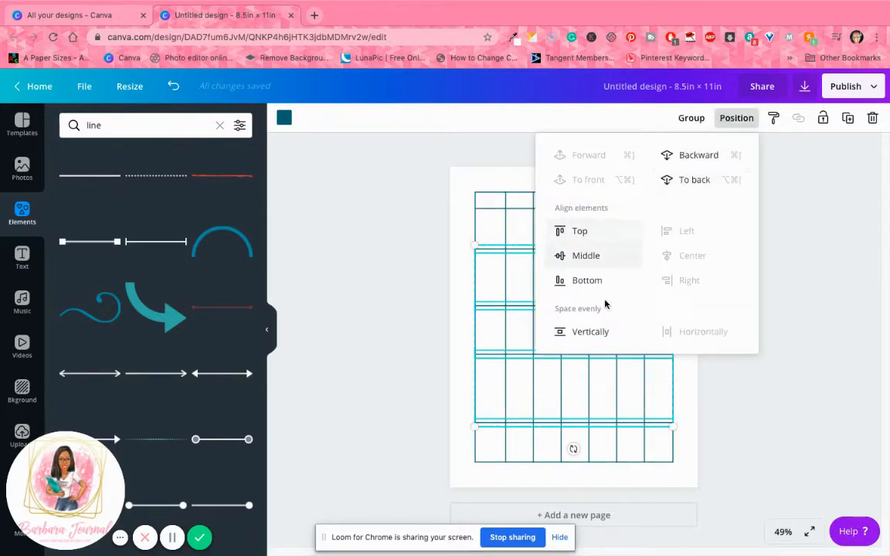
pyautogui.click(595, 331)
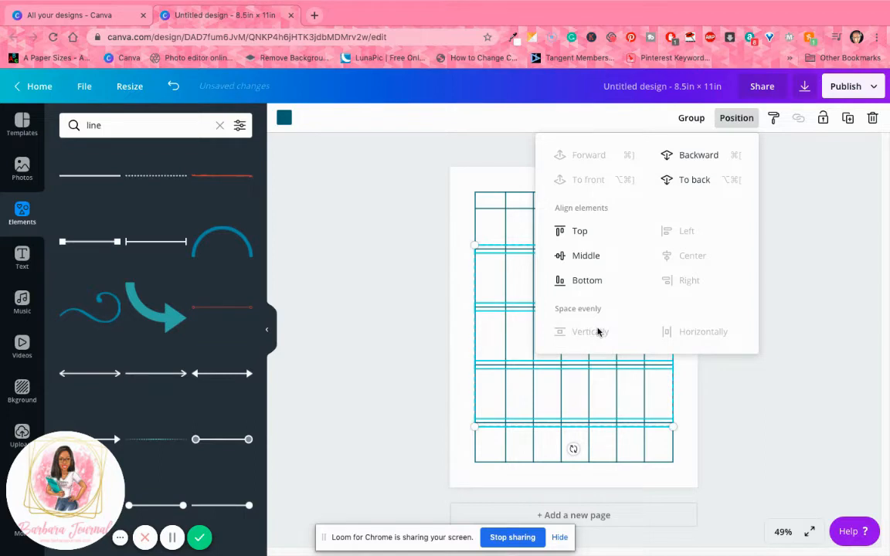
pyautogui.click(801, 231)
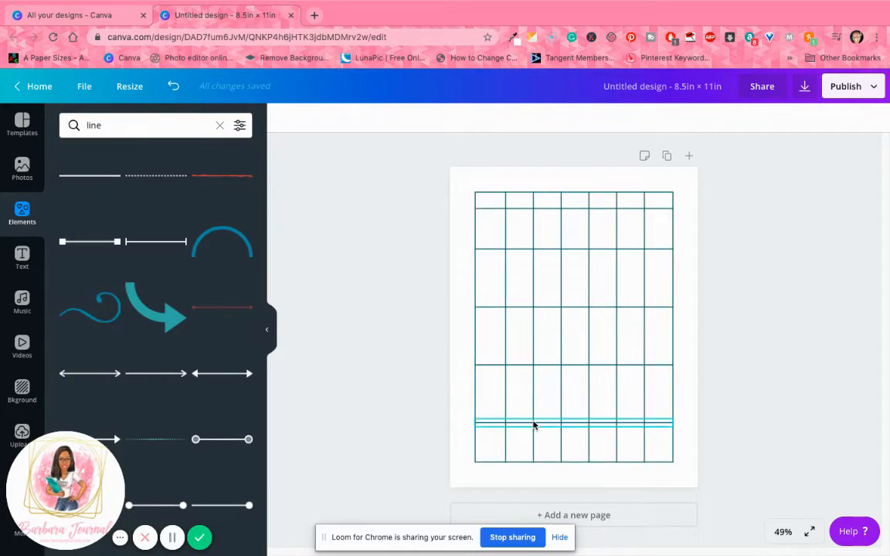
# Move the lowest row divider up and the first divider below the header row slightly down to even out the outer rows
pyautogui.click(621, 422)
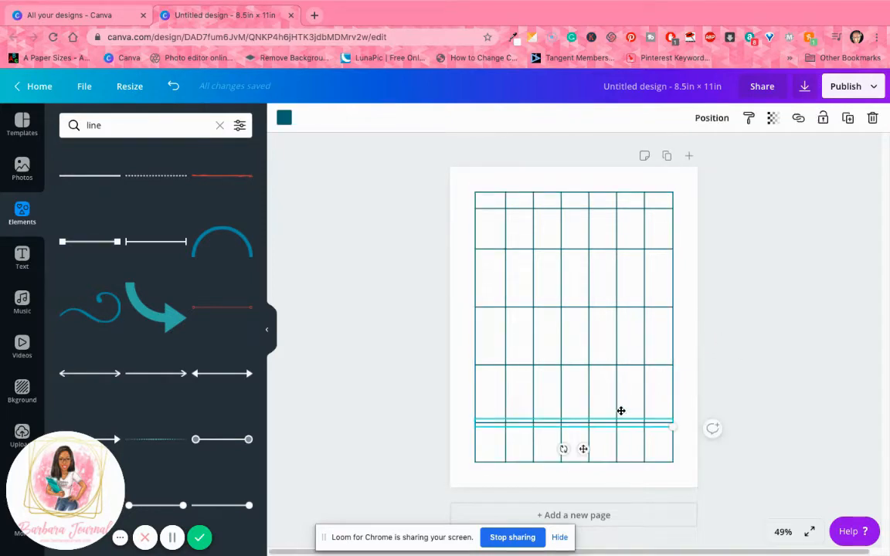
pyautogui.moveTo(621, 411); pyautogui.dragTo(620, 411)
pyautogui.click(755, 258)
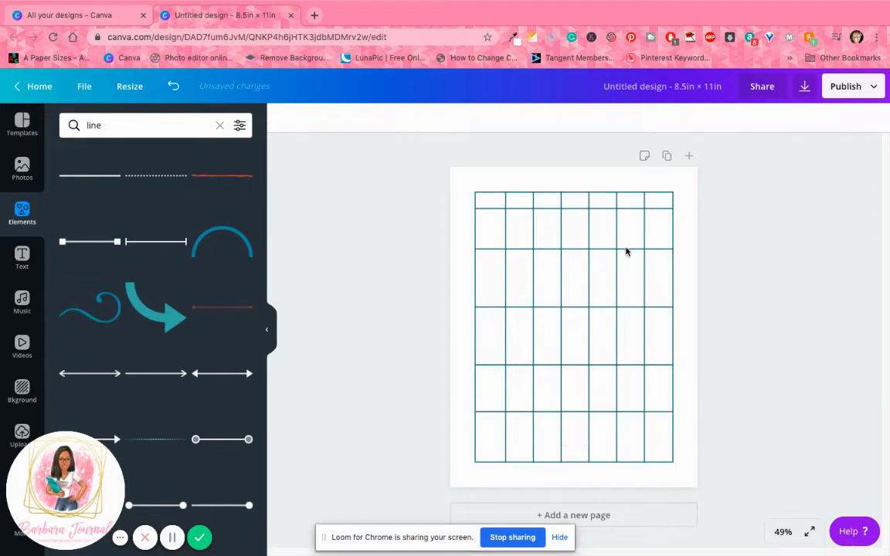
pyautogui.click(556, 248)
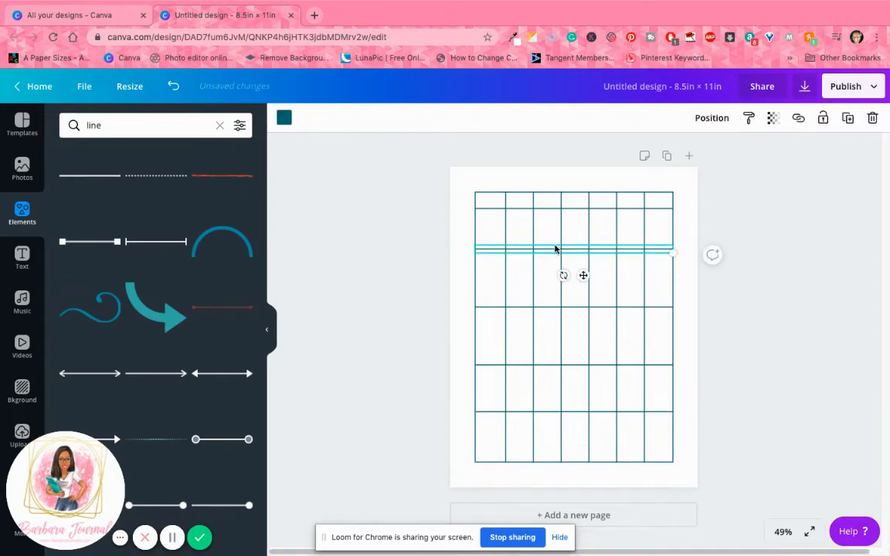
pyautogui.moveTo(554, 247); pyautogui.dragTo(555, 251)
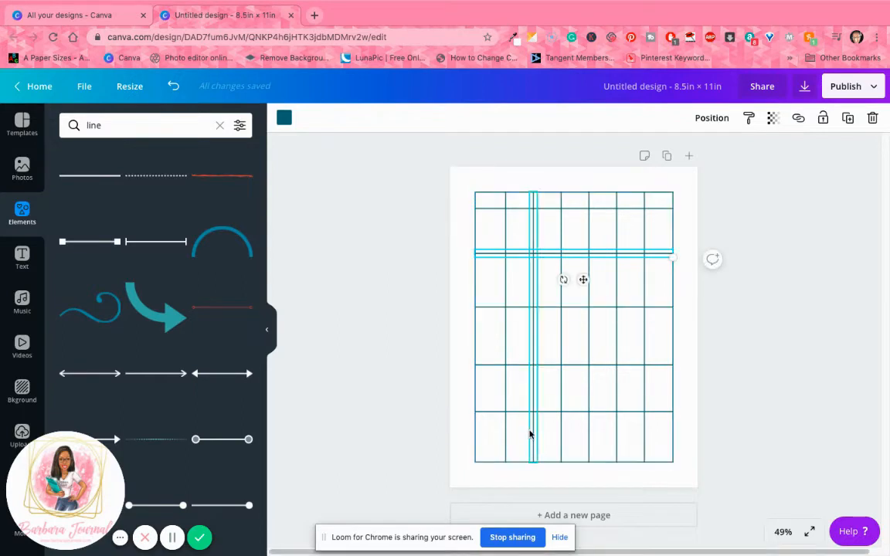
pyautogui.keyDown('shift'); pyautogui.click(516, 306); pyautogui.keyUp('shift')
pyautogui.keyDown('shift'); pyautogui.click(530, 365); pyautogui.keyUp('shift')
pyautogui.keyDown('shift'); pyautogui.click(526, 415); pyautogui.keyUp('shift')
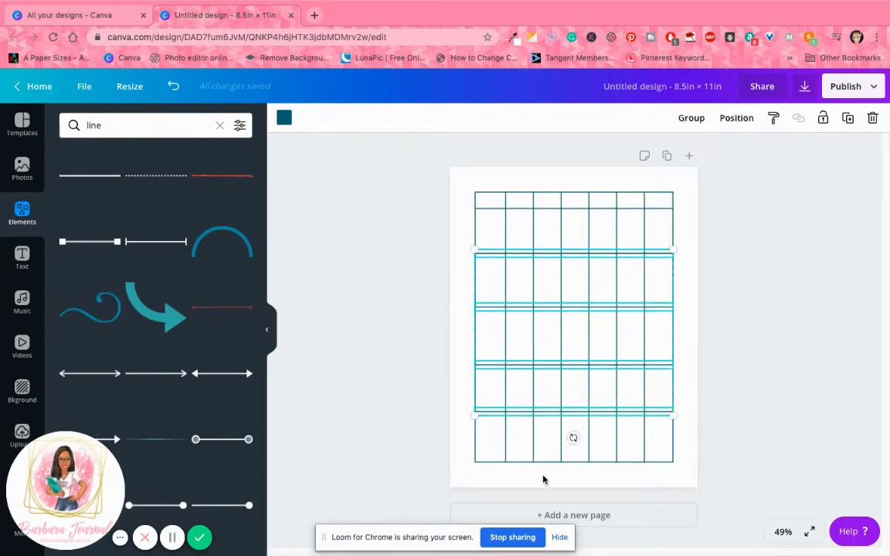
pyautogui.keyDown('shift'); pyautogui.click(540, 464); pyautogui.keyUp('shift')
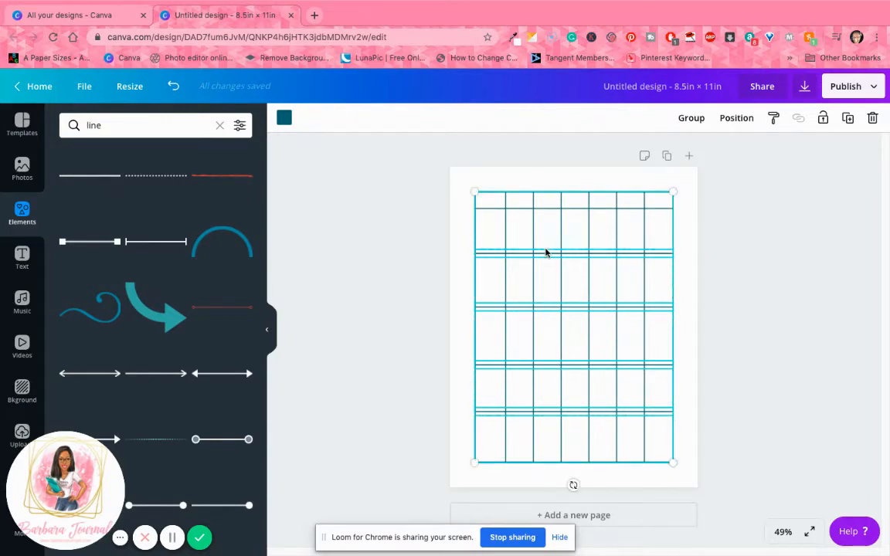
pyautogui.click(710, 260)
# Space the four adjusted row dividers evenly again in the vertical direction, leaving the frame out of the selection
pyautogui.click(590, 253)
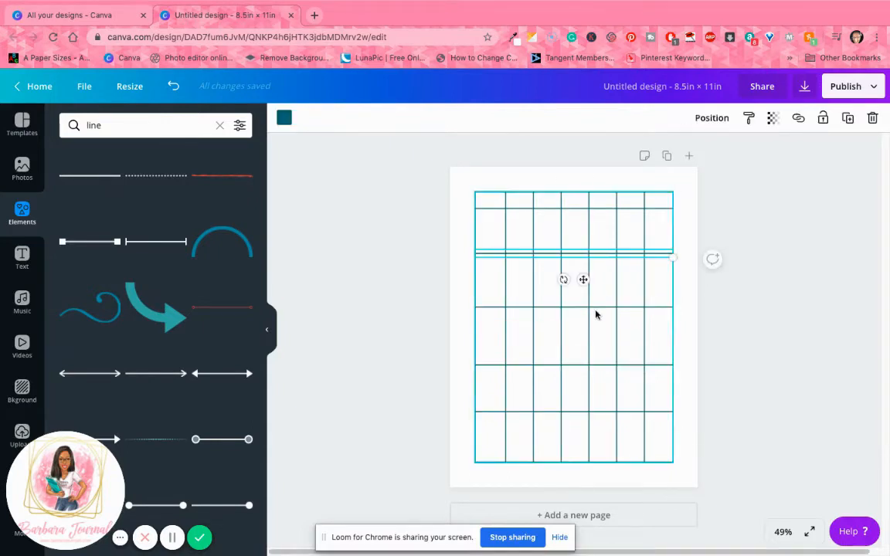
pyautogui.keyDown('shift'); pyautogui.click(597, 308); pyautogui.keyUp('shift')
pyautogui.keyDown('shift'); pyautogui.click(612, 364); pyautogui.keyUp('shift')
pyautogui.keyDown('shift'); pyautogui.click(610, 413); pyautogui.keyUp('shift')
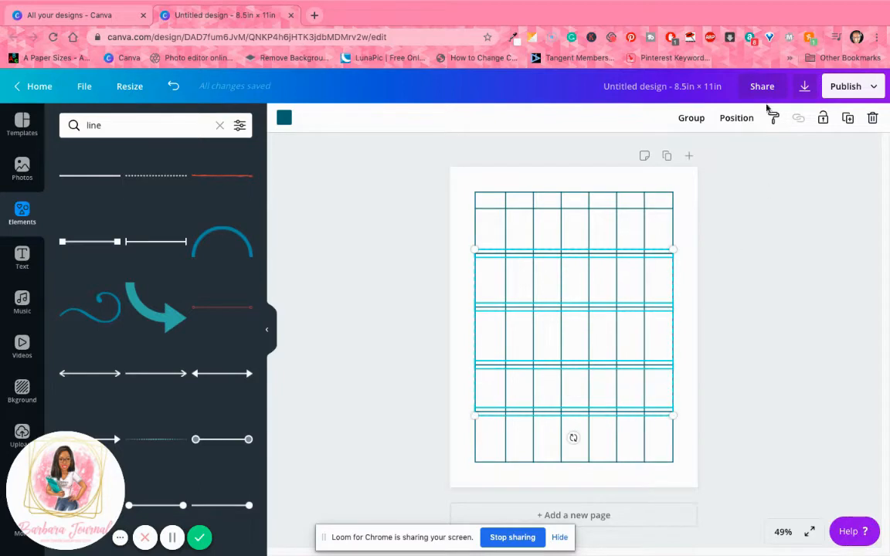
pyautogui.click(749, 118)
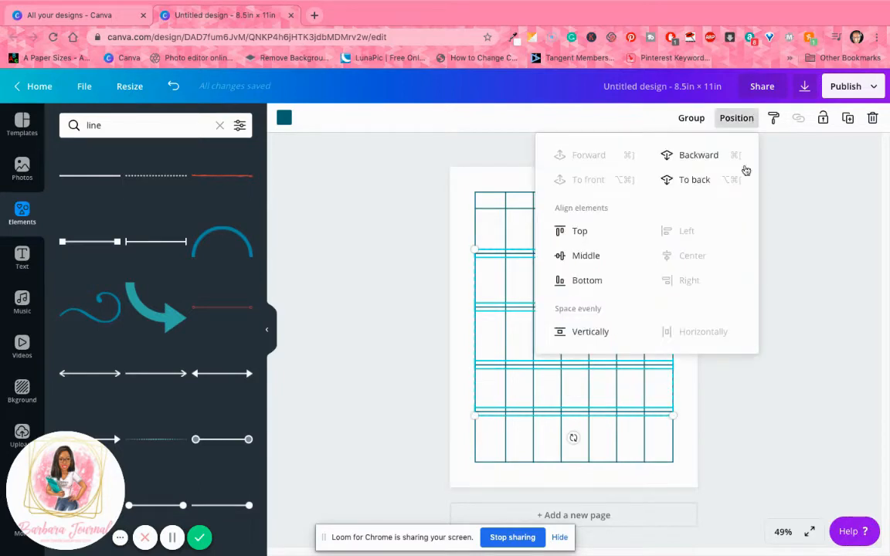
pyautogui.click(595, 332)
pyautogui.click(812, 271)
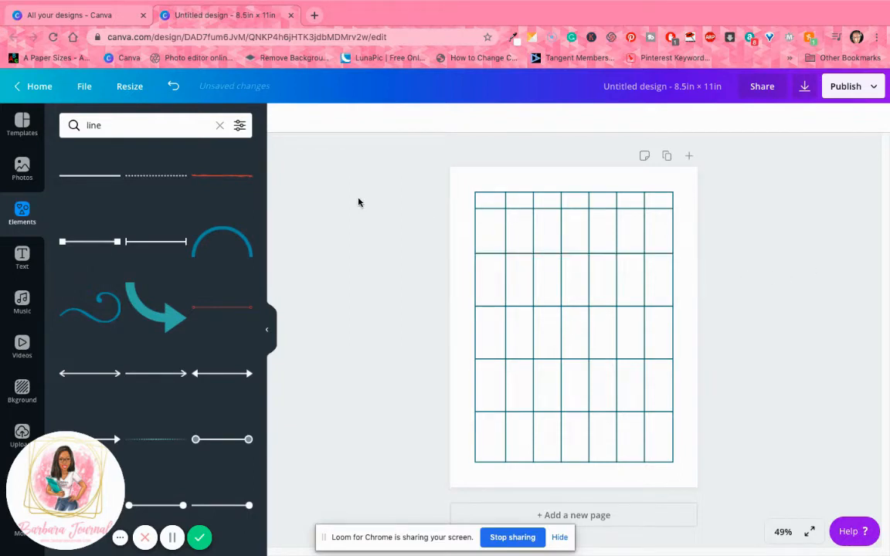
# Add a heading text box to the page and set its font size to 16
pyautogui.click(16, 258)
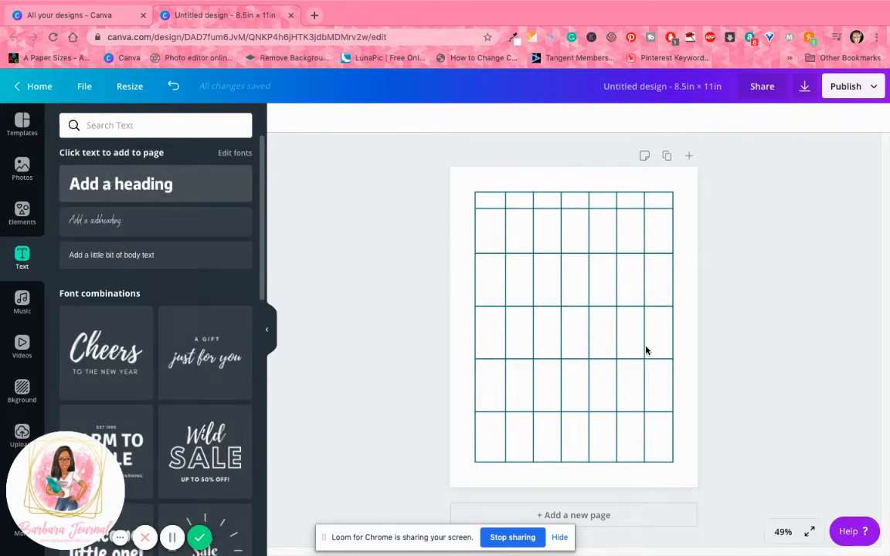
pyautogui.click(121, 183)
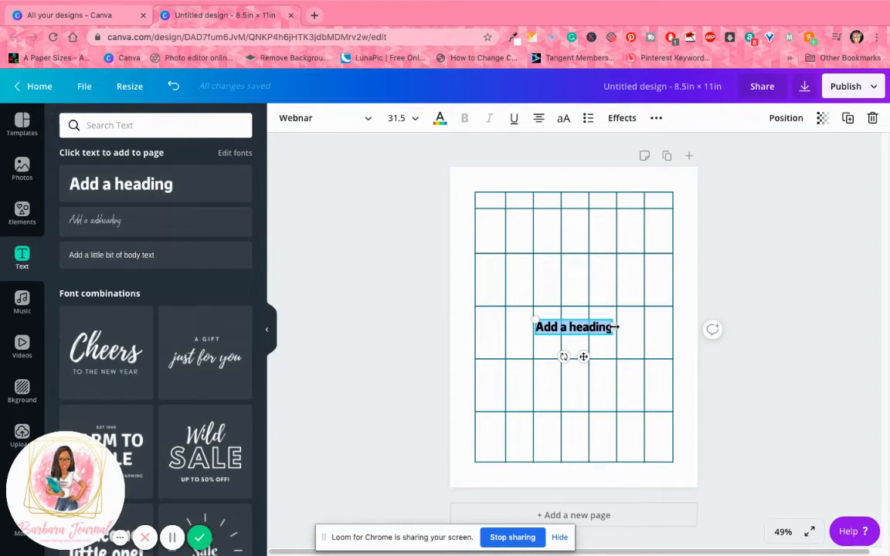
pyautogui.click(407, 117)
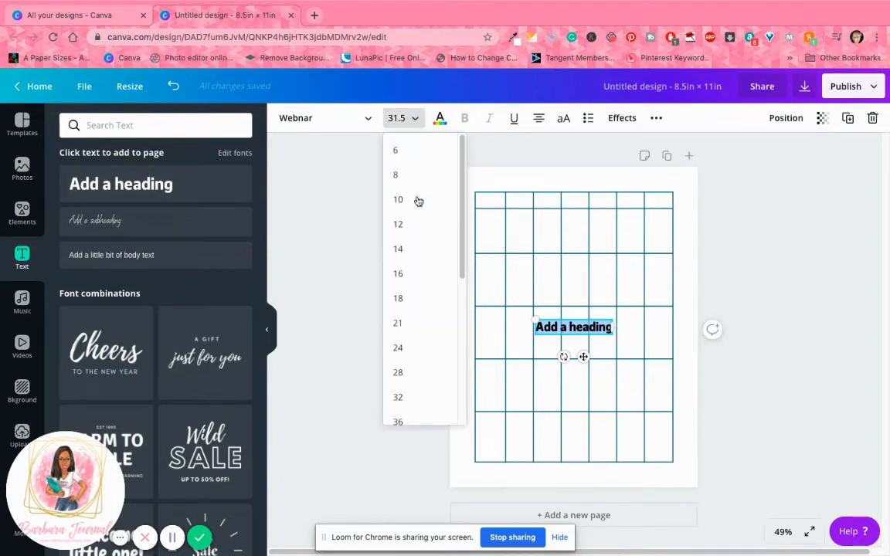
pyautogui.click(397, 124)
pyautogui.click(413, 121)
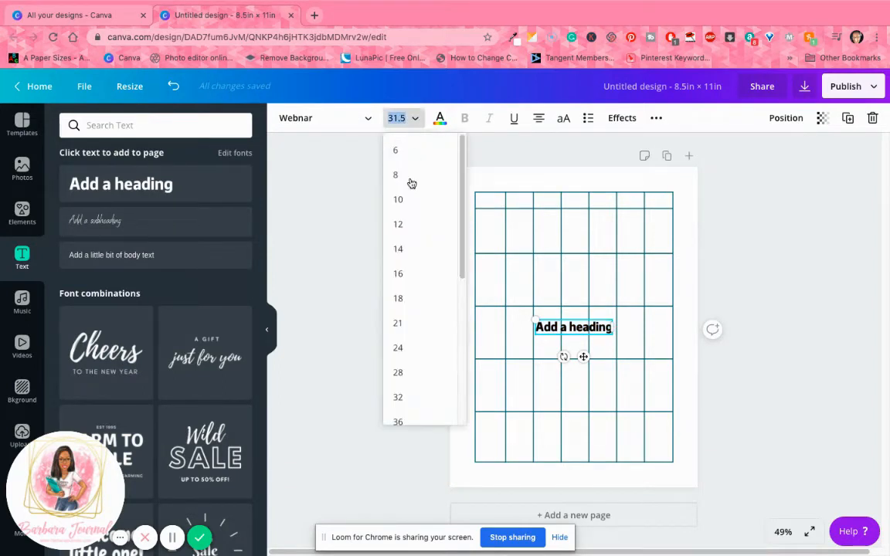
pyautogui.click(407, 278)
# Place the heading in the first header cell and replace its text with "Monday"
pyautogui.moveTo(584, 349); pyautogui.dragTo(510, 224)
pyautogui.click(504, 202)
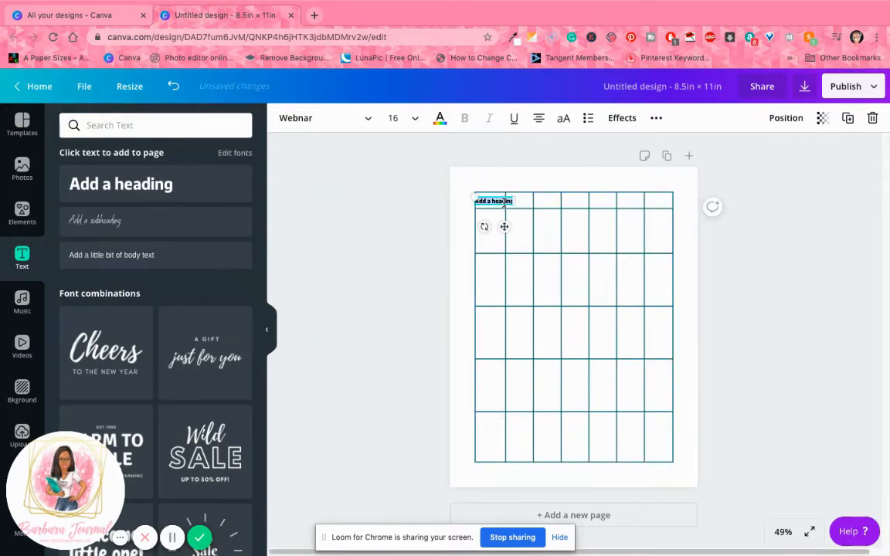
pyautogui.write('Monday')
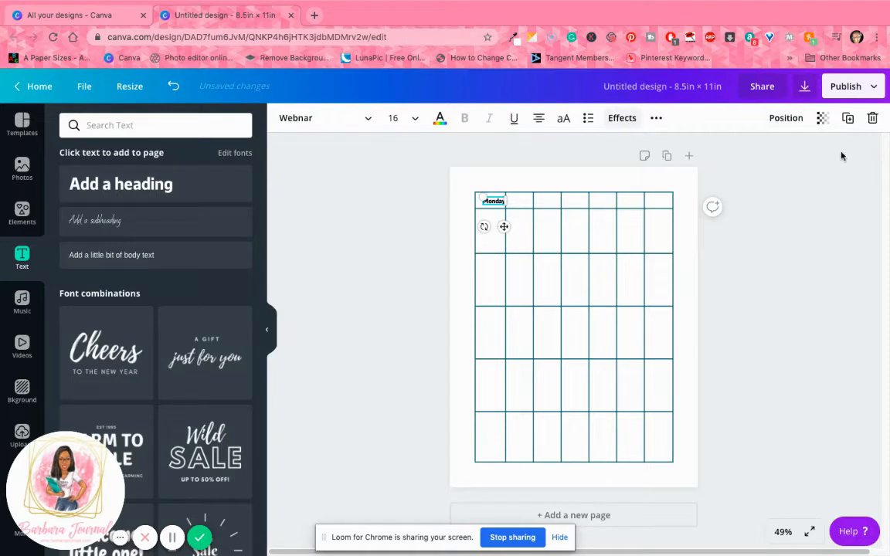
# Duplicate the "Monday" label four times and place the last copy in the rightmost header cell, level with the original
pyautogui.click(847, 119)
pyautogui.press('super+d')
pyautogui.press('super+d')
pyautogui.press('super+d')
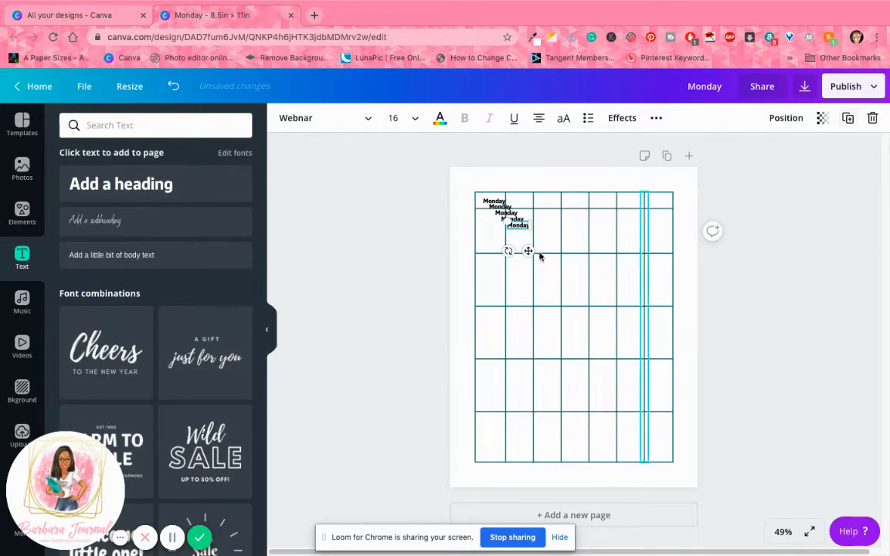
pyautogui.moveTo(528, 251); pyautogui.dragTo(671, 227)
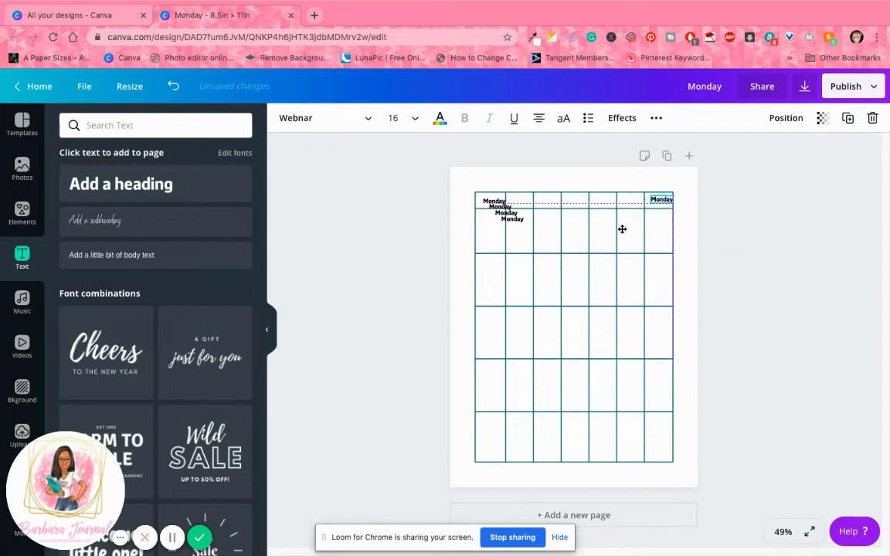
# Move three of the stacked "Monday" copies into the sixth, fifth and fourth header cells, level with the first label
pyautogui.click(512, 221)
pyautogui.moveTo(521, 244); pyautogui.dragTo(640, 226)
pyautogui.click(508, 213)
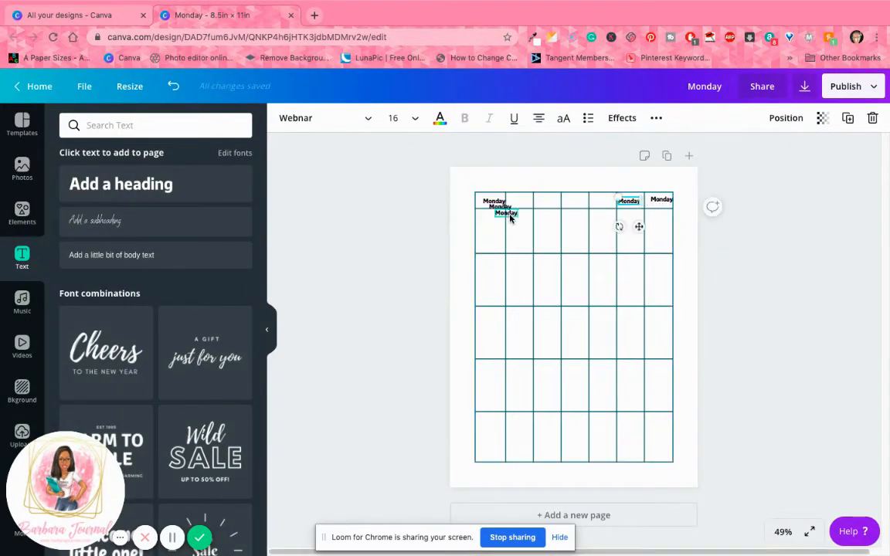
pyautogui.moveTo(508, 231); pyautogui.dragTo(613, 226)
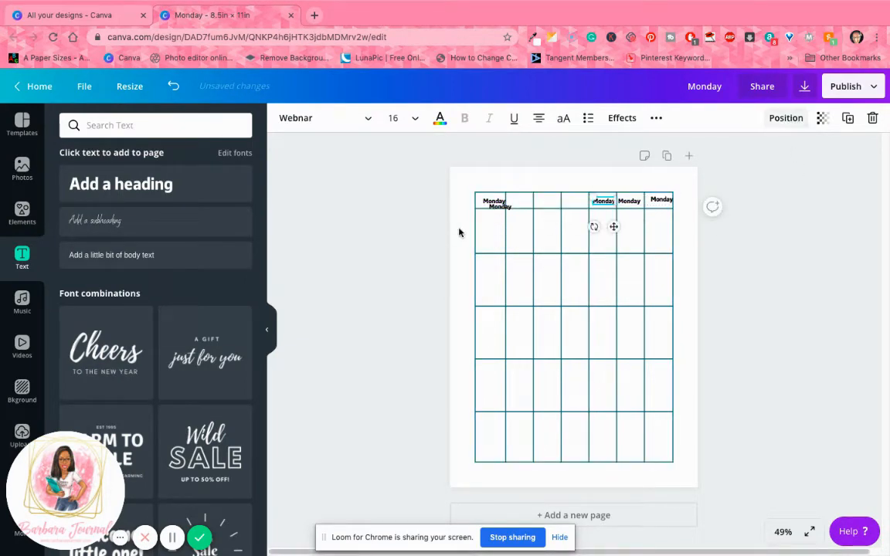
pyautogui.click(502, 207)
pyautogui.moveTo(548, 236); pyautogui.dragTo(580, 230)
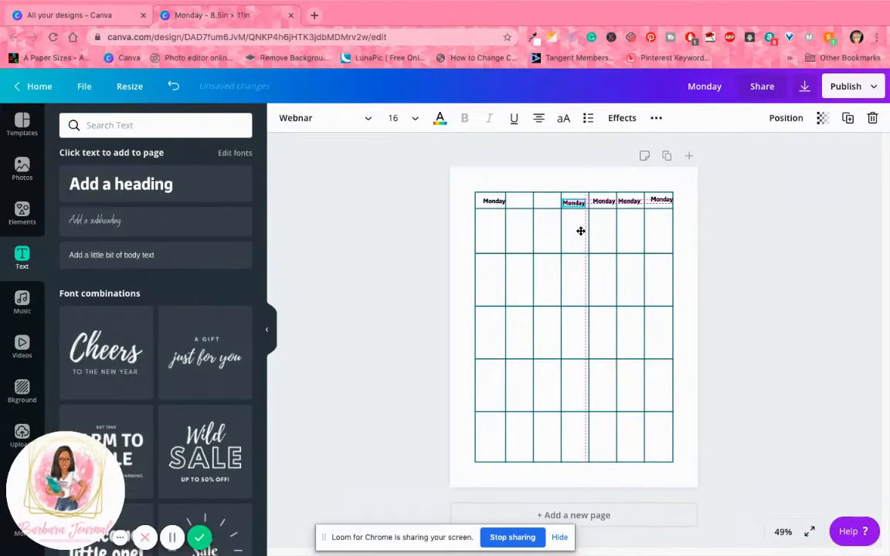
# Duplicate the "Monday" label to fill the remaining third and second header cells
pyautogui.click(847, 117)
pyautogui.moveTo(592, 241); pyautogui.dragTo(530, 224)
pyautogui.click(585, 210)
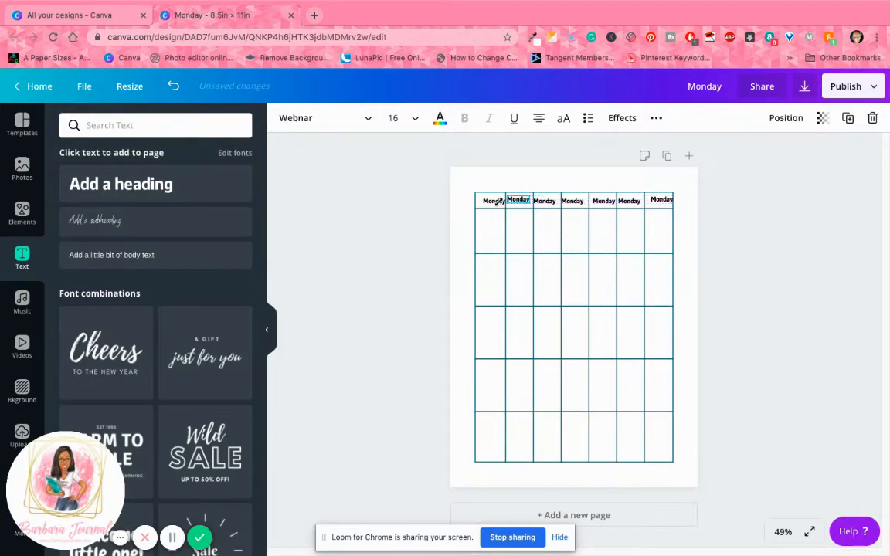
pyautogui.click(621, 294)
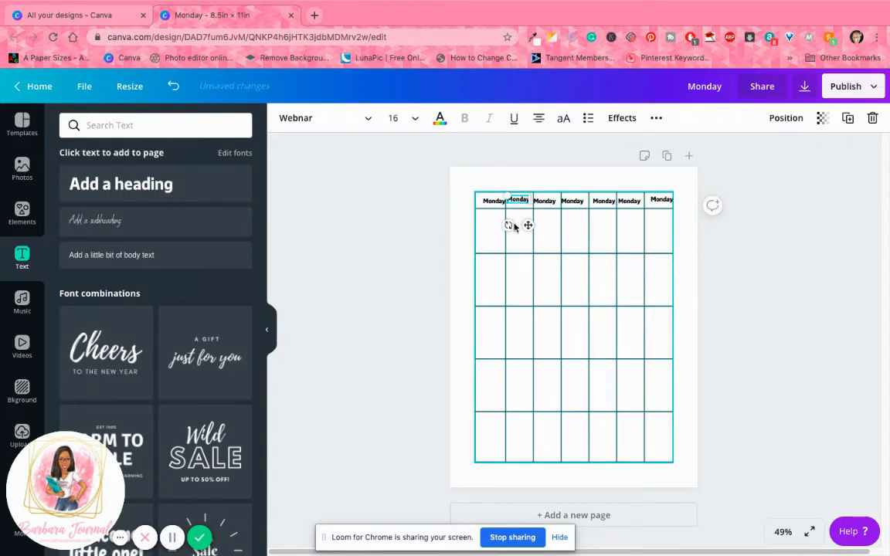
# Replace the text of the first three header labels with "Mon", "Tues" and "Wed"
pyautogui.doubleClick(492, 200)
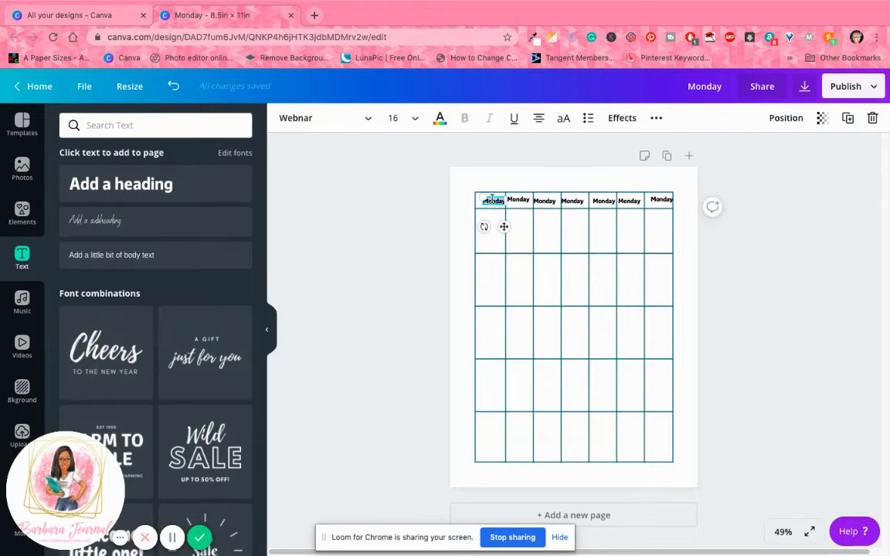
pyautogui.write('Mon')
pyautogui.doubleClick(517, 200)
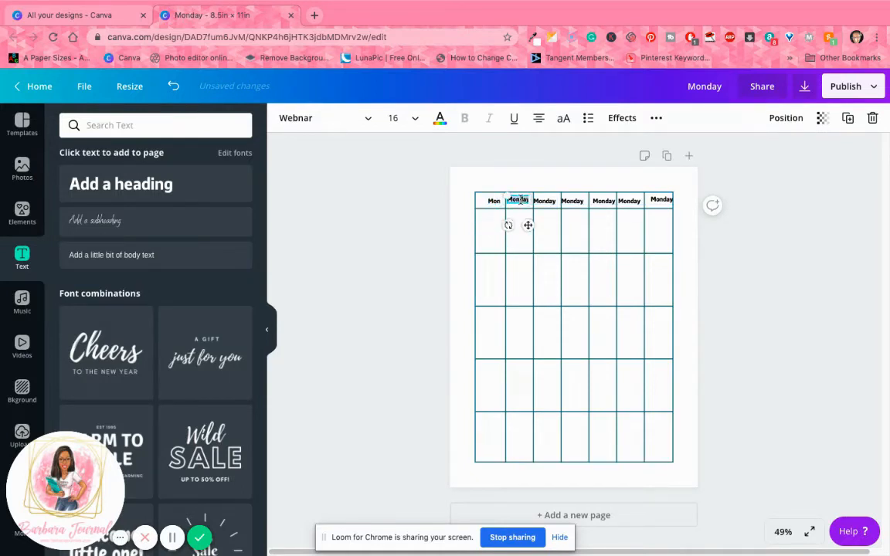
pyautogui.write('Tues')
pyautogui.doubleClick(546, 202)
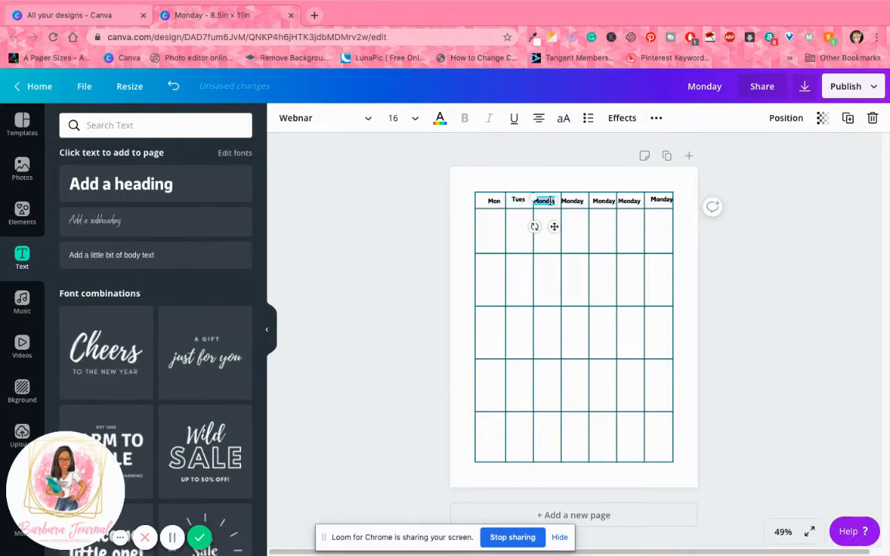
pyautogui.write('Wed')
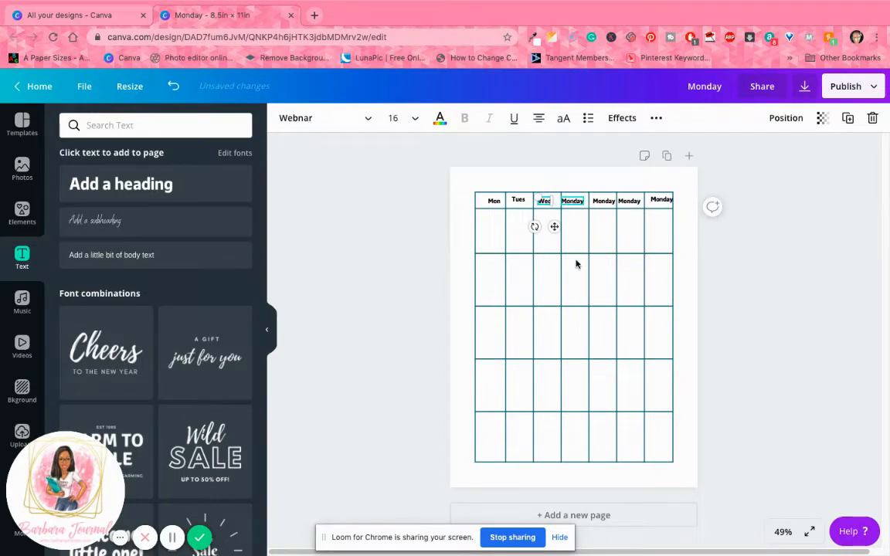
# Replace the text of the fourth header label with "Thurs"
pyautogui.doubleClick(573, 202)
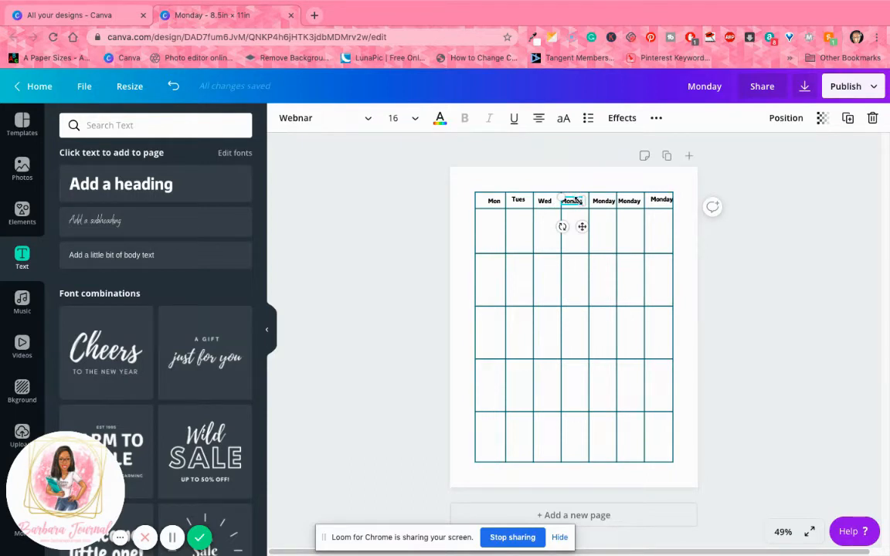
pyautogui.press('BackSpace')
pyautogui.press('BackSpace')
pyautogui.press('BackSpace')
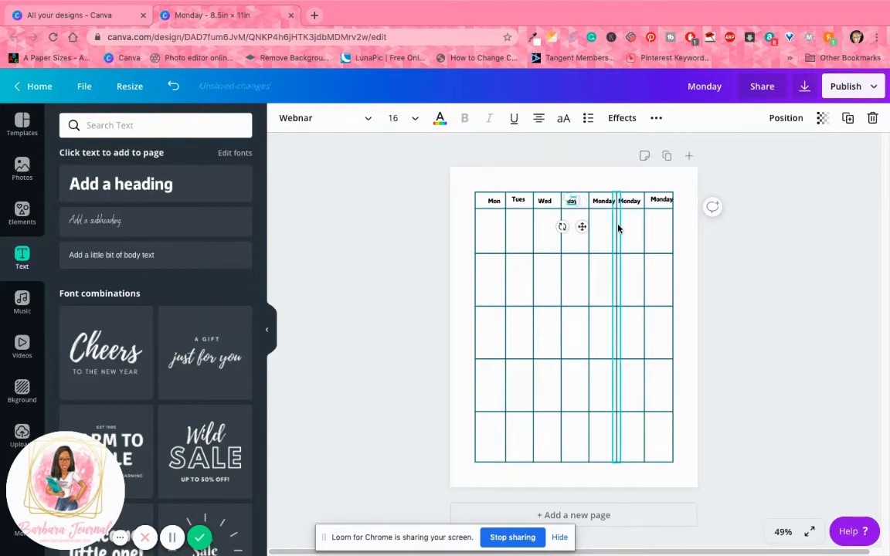
pyautogui.press('BackSpace')
pyautogui.press('BackSpace')
pyautogui.write('Thurs')
# Replace the text of the last three header labels with "Fri", "Sat" and "Sun"
pyautogui.click(605, 202)
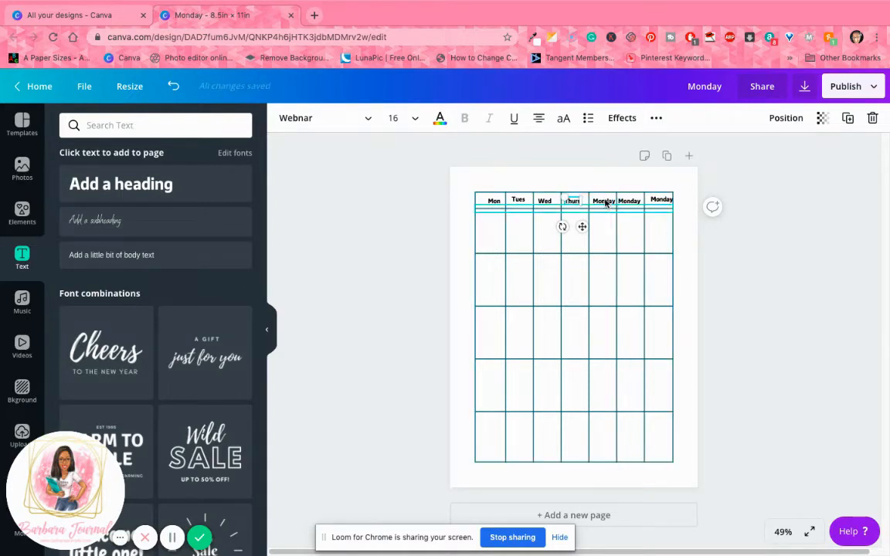
pyautogui.press('BackSpace')
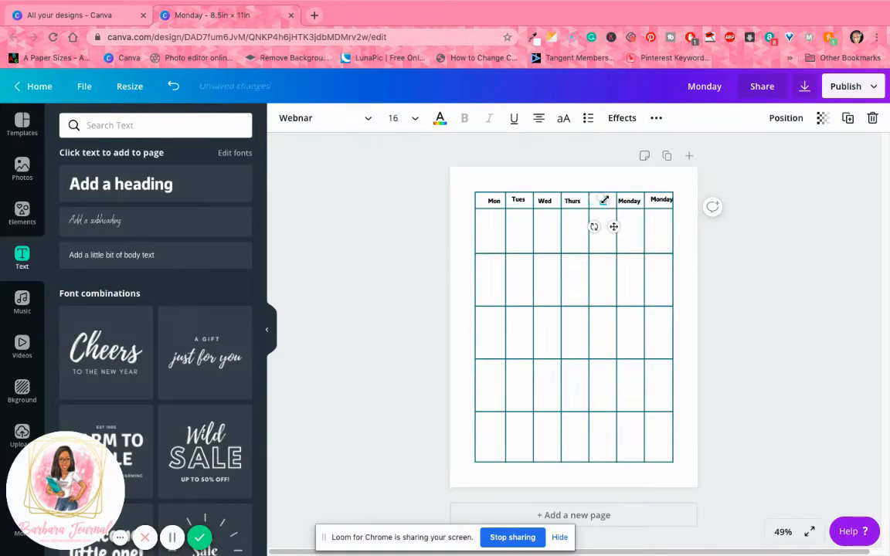
pyautogui.write('Fri')
pyautogui.click(629, 201)
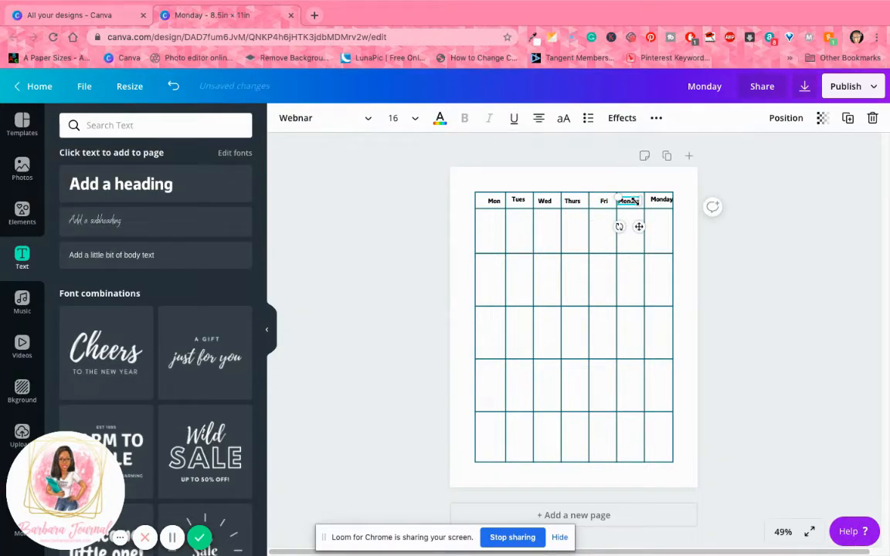
pyautogui.click(634, 204)
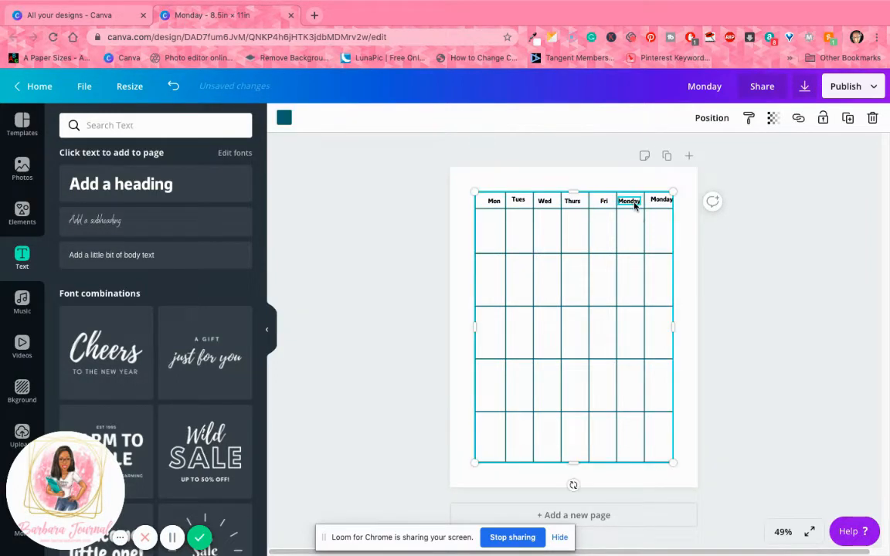
pyautogui.click(633, 202)
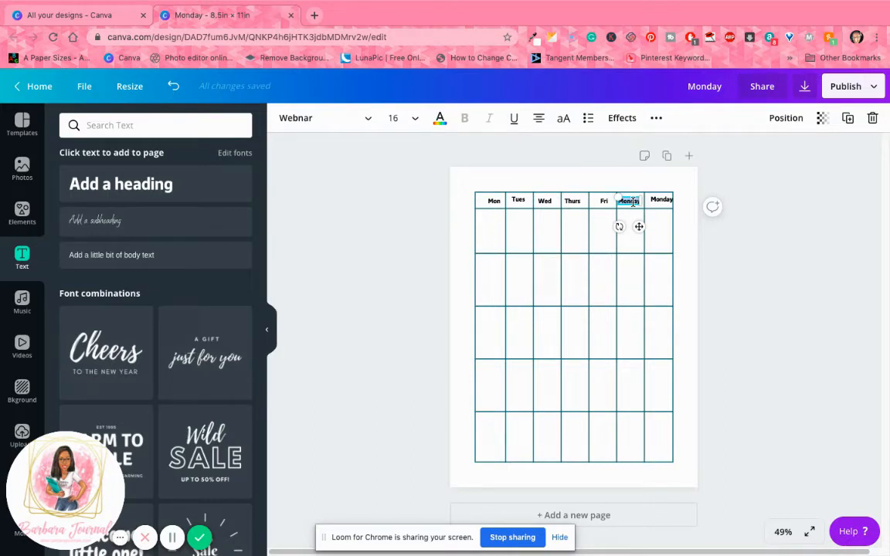
pyautogui.write('Sat')
pyautogui.doubleClick(662, 199)
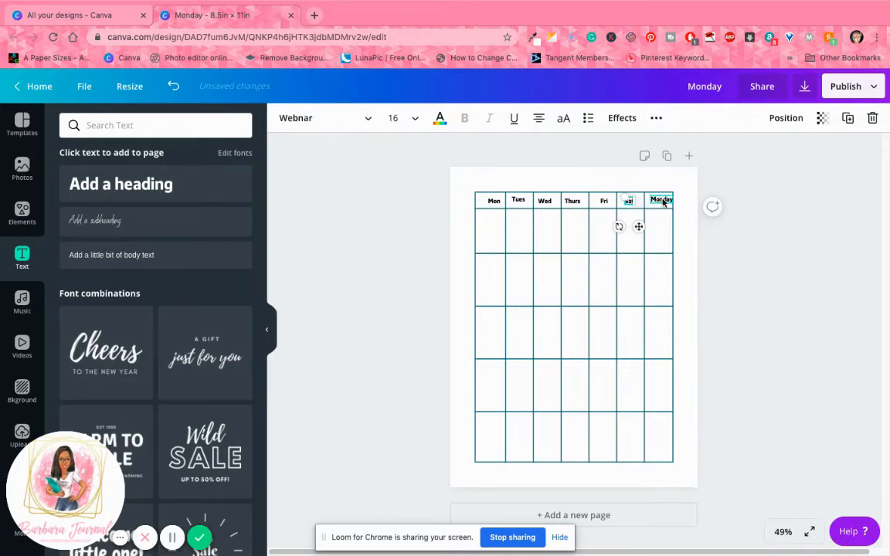
pyautogui.write('Sun')
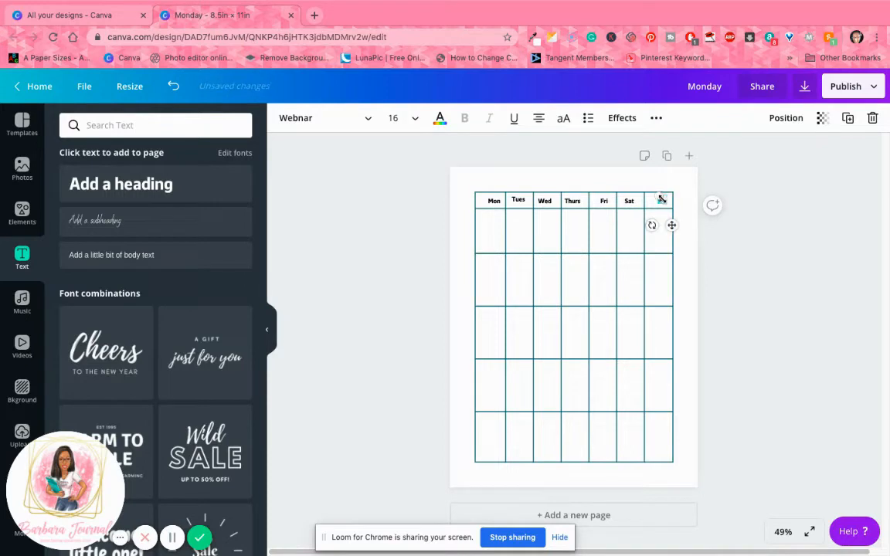
# Reposition the "Mon", "Tues" and "Wed" labels within their header cells, keeping them level with each other
pyautogui.click(735, 256)
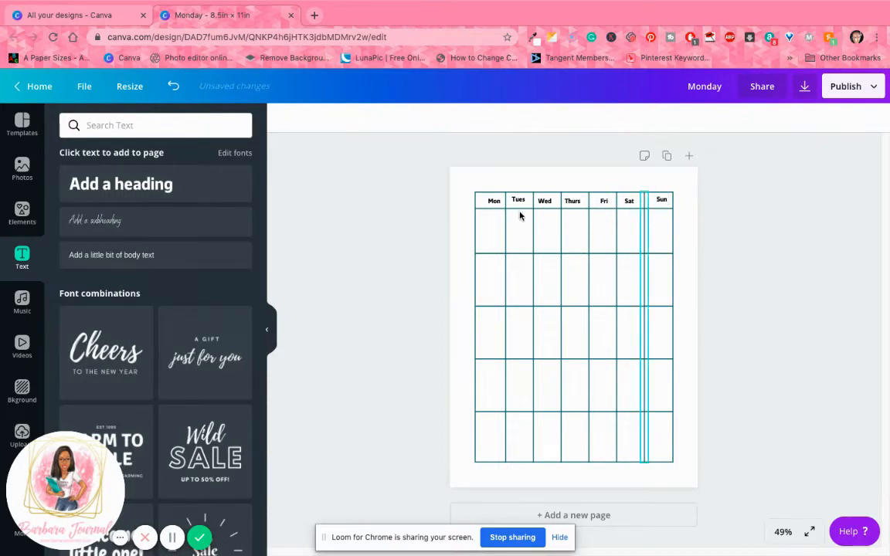
pyautogui.moveTo(496, 204); pyautogui.dragTo(524, 202)
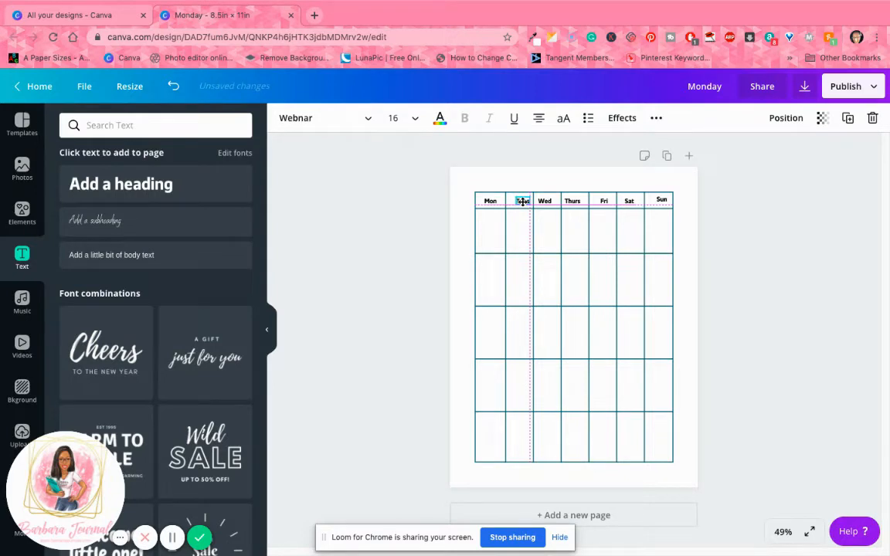
pyautogui.moveTo(523, 201); pyautogui.dragTo(549, 200)
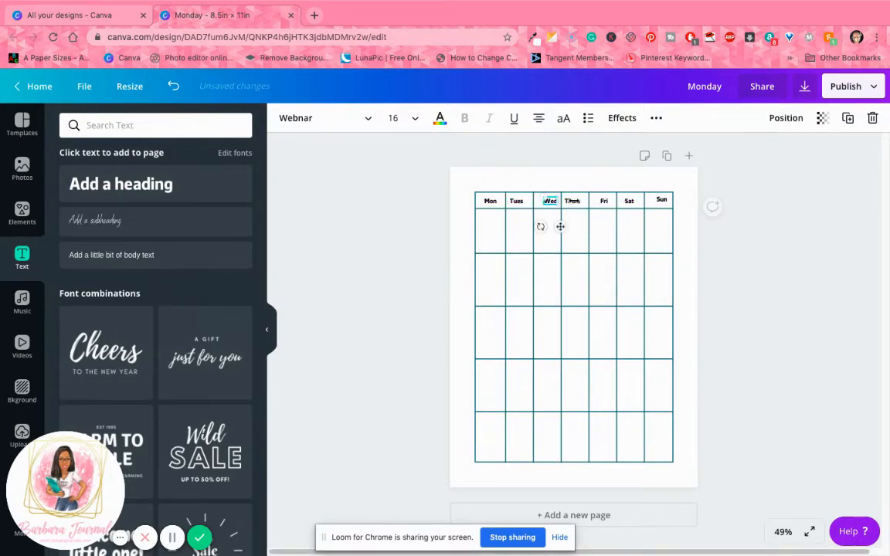
# Space all seven weekday labels evenly, both vertically and horizontally
pyautogui.click(490, 200)
pyautogui.keyDown('shift'); pyautogui.click(516, 200); pyautogui.keyUp('shift')
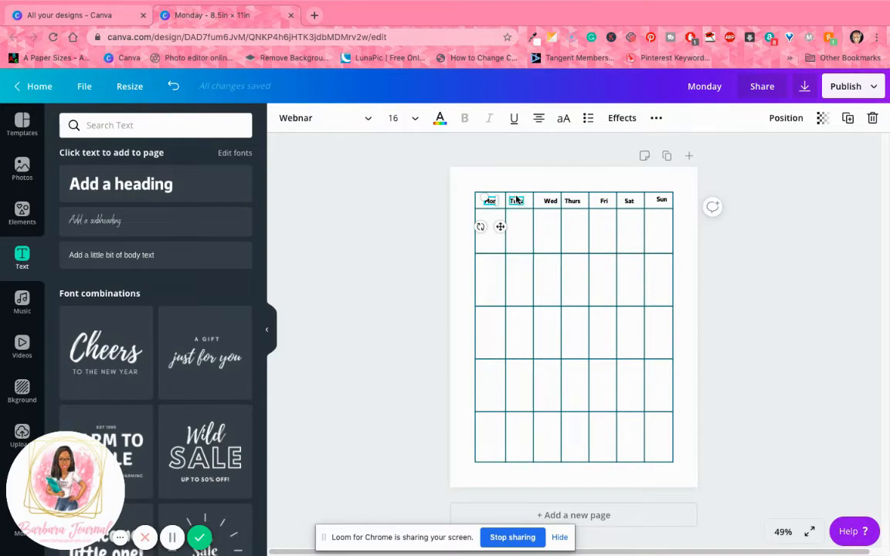
pyautogui.keyDown('shift'); pyautogui.click(549, 200); pyautogui.keyUp('shift')
pyautogui.keyDown('shift'); pyautogui.click(572, 201); pyautogui.keyUp('shift')
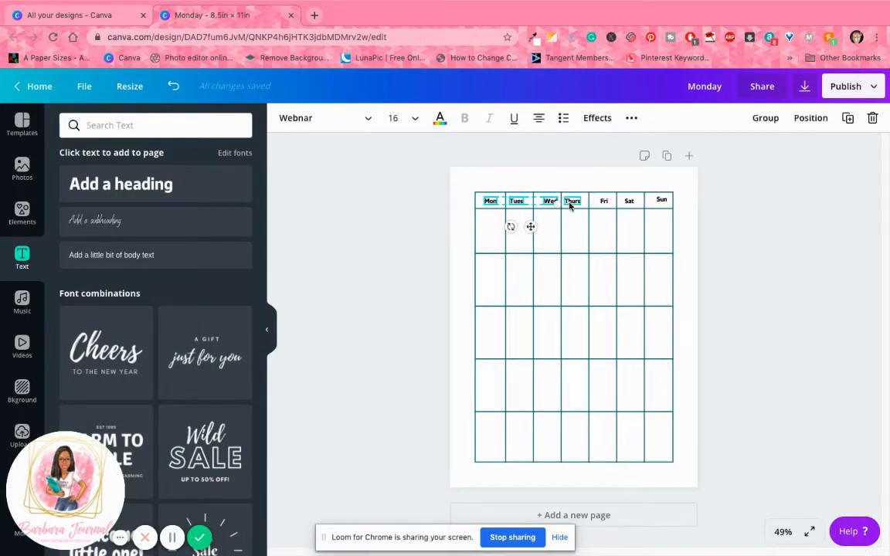
pyautogui.keyDown('shift'); pyautogui.click(604, 200); pyautogui.keyUp('shift')
pyautogui.keyDown('shift'); pyautogui.click(629, 201); pyautogui.keyUp('shift')
pyautogui.keyDown('shift'); pyautogui.click(658, 199); pyautogui.keyUp('shift')
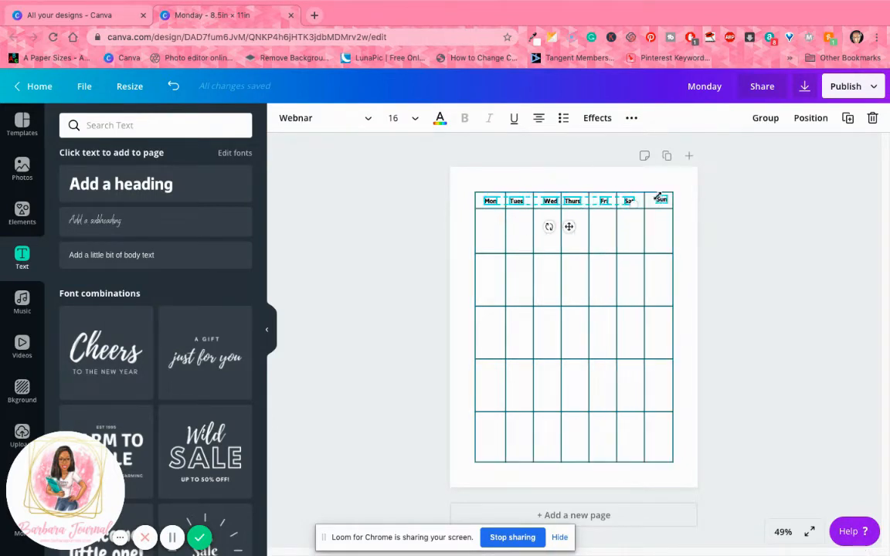
pyautogui.click(809, 122)
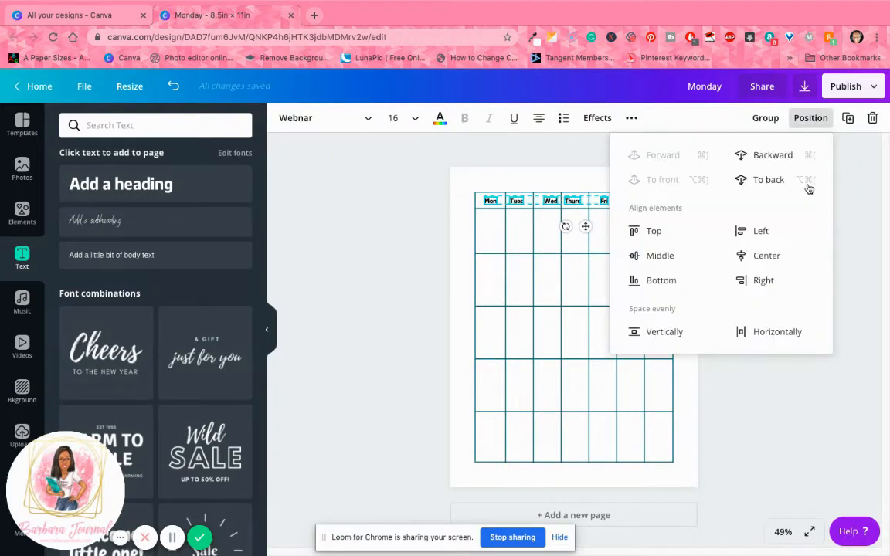
pyautogui.click(674, 333)
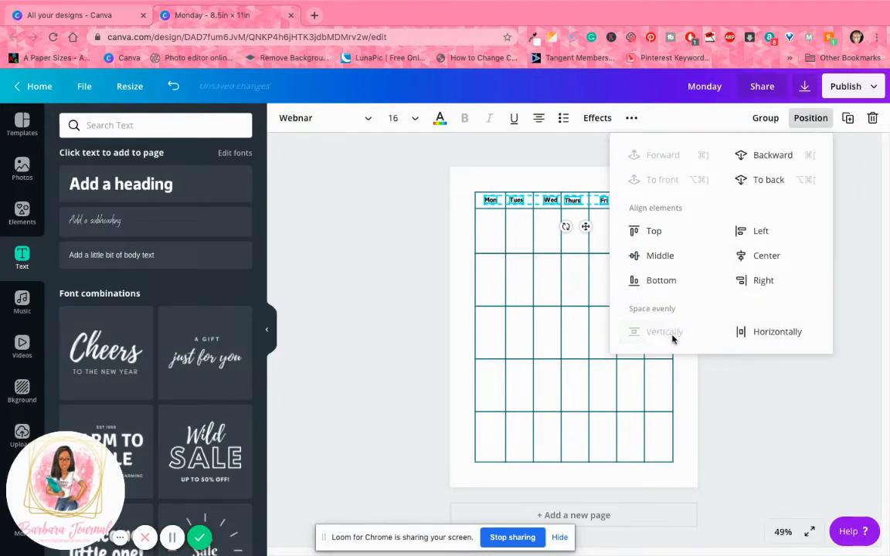
pyautogui.click(780, 332)
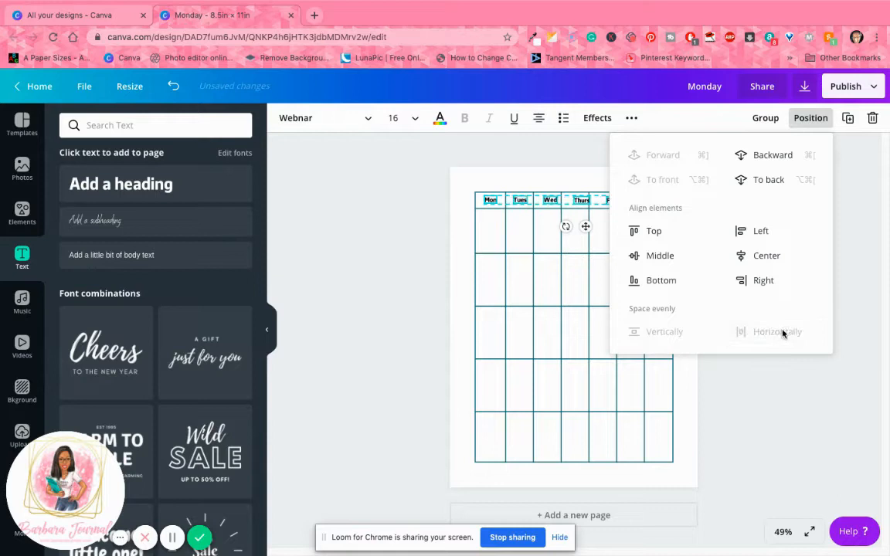
pyautogui.click(850, 240)
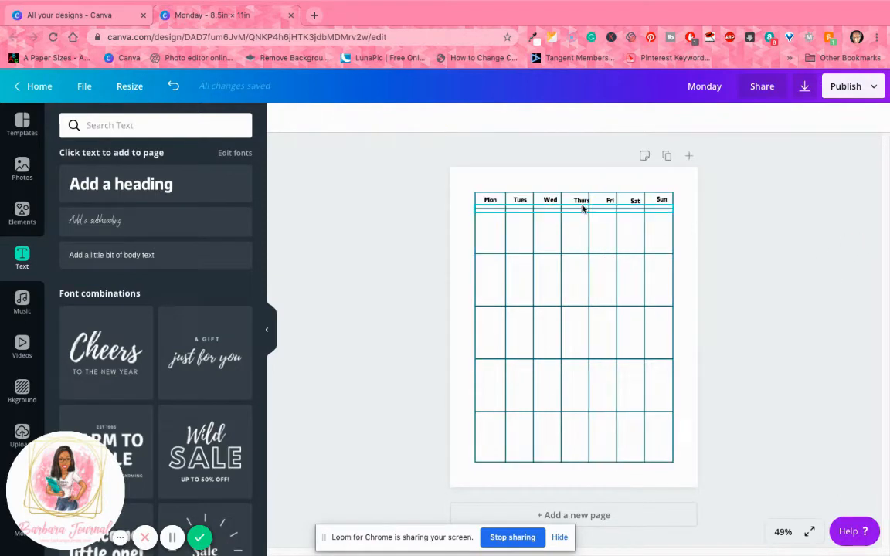
# Select all seven weekday labels from "Mon" to "Sun" together
pyautogui.doubleClick(489, 201)
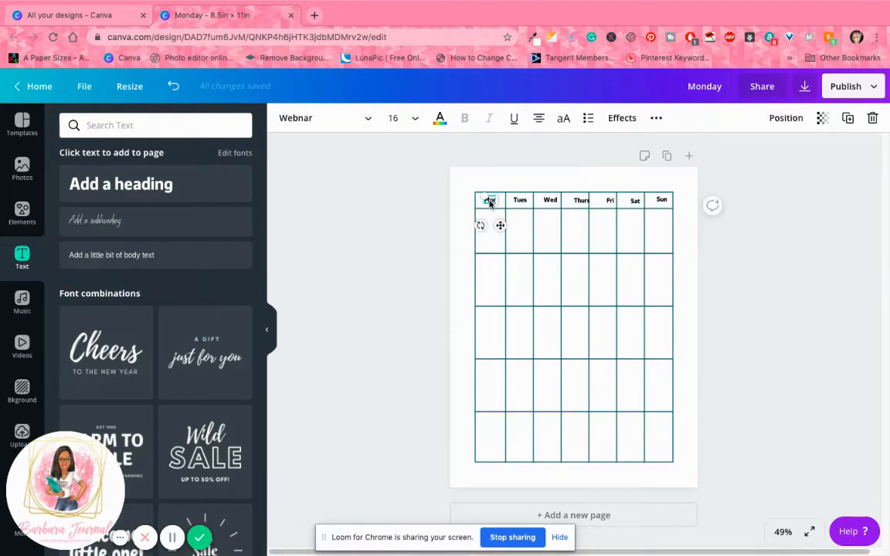
pyautogui.keyDown('shift'); pyautogui.click(519, 200); pyautogui.keyUp('shift')
pyautogui.keyDown('shift'); pyautogui.click(550, 200); pyautogui.keyUp('shift')
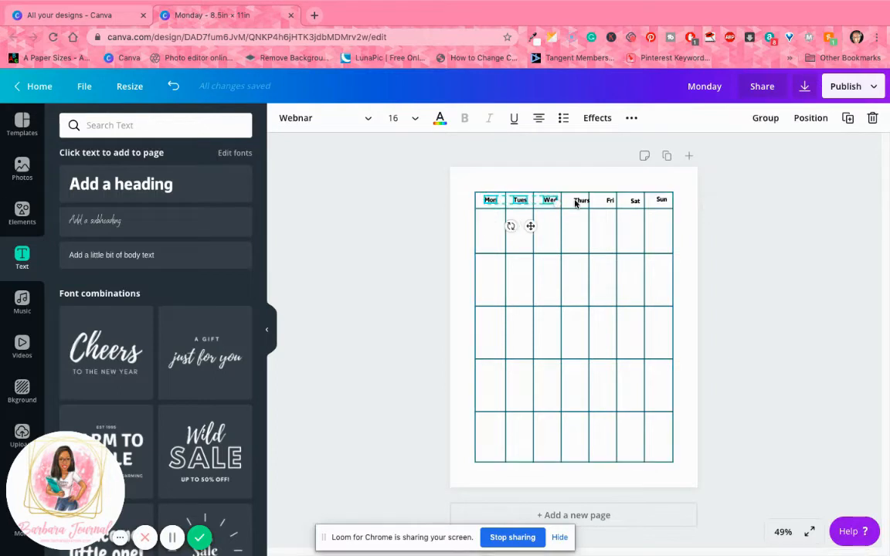
pyautogui.keyDown('shift'); pyautogui.click(581, 200); pyautogui.keyUp('shift')
pyautogui.keyDown('shift'); pyautogui.click(609, 200); pyautogui.keyUp('shift')
pyautogui.keyDown('shift'); pyautogui.click(634, 200); pyautogui.keyUp('shift')
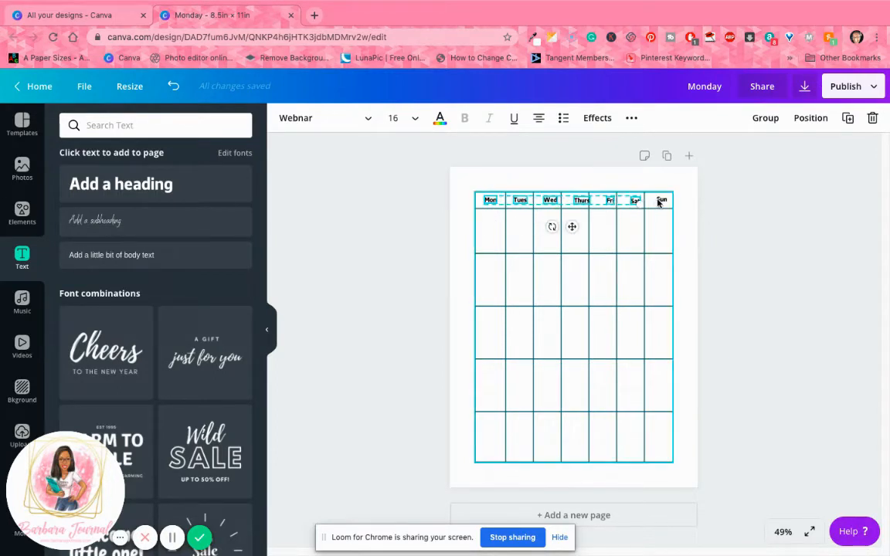
pyautogui.keyDown('shift'); pyautogui.click(660, 200); pyautogui.keyUp('shift')
pyautogui.click(809, 119)
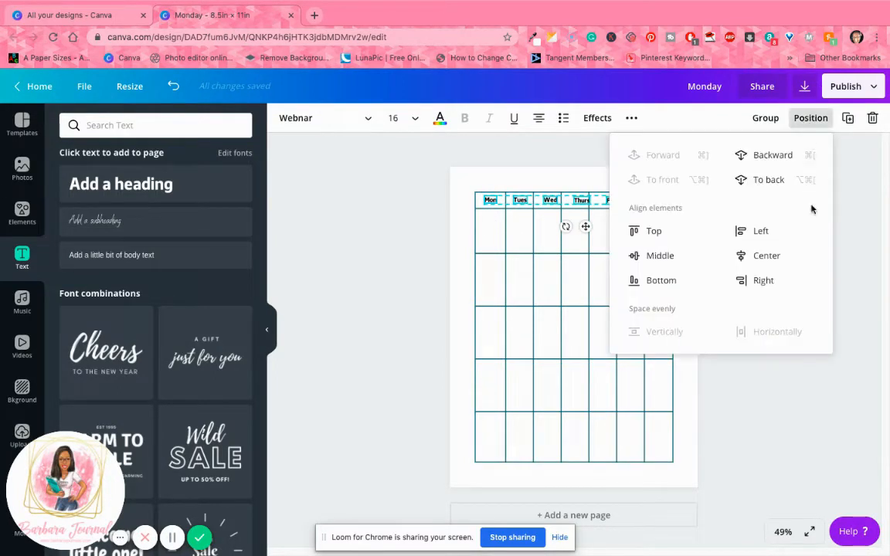
pyautogui.click(763, 256)
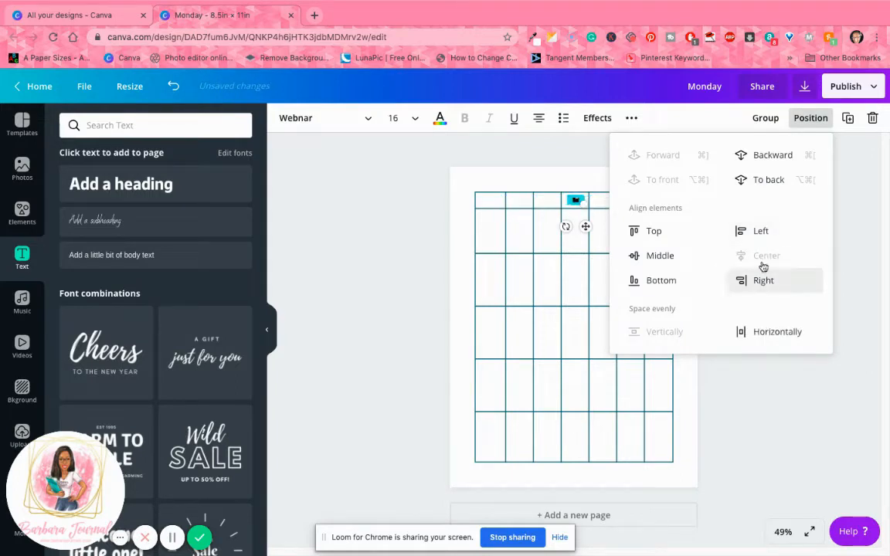
pyautogui.click(173, 86)
# Align the selected weekday labels to their common middle so they sit on one level
pyautogui.click(805, 119)
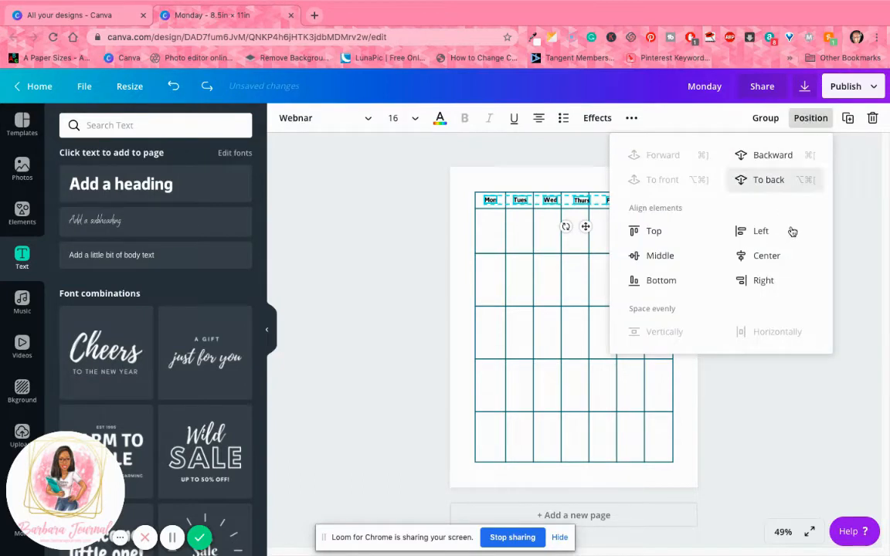
pyautogui.click(658, 256)
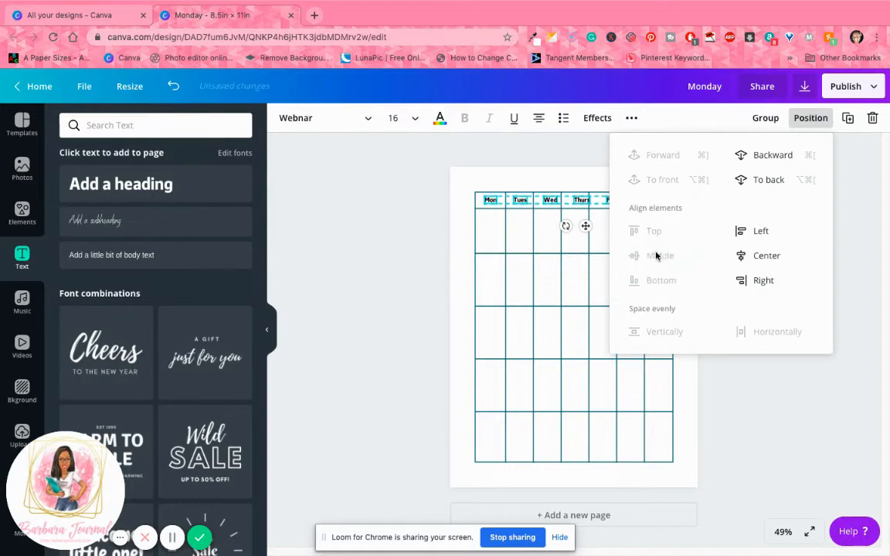
# Reposition the "Fri", "Sat", "Sun" and "Thurs" labels individually so each sits centred in its header cell
pyautogui.click(850, 216)
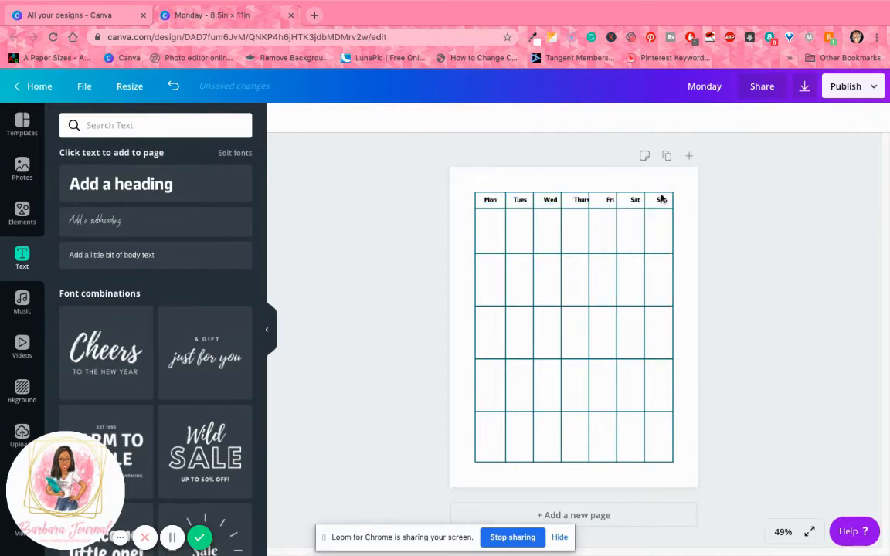
pyautogui.click(609, 199)
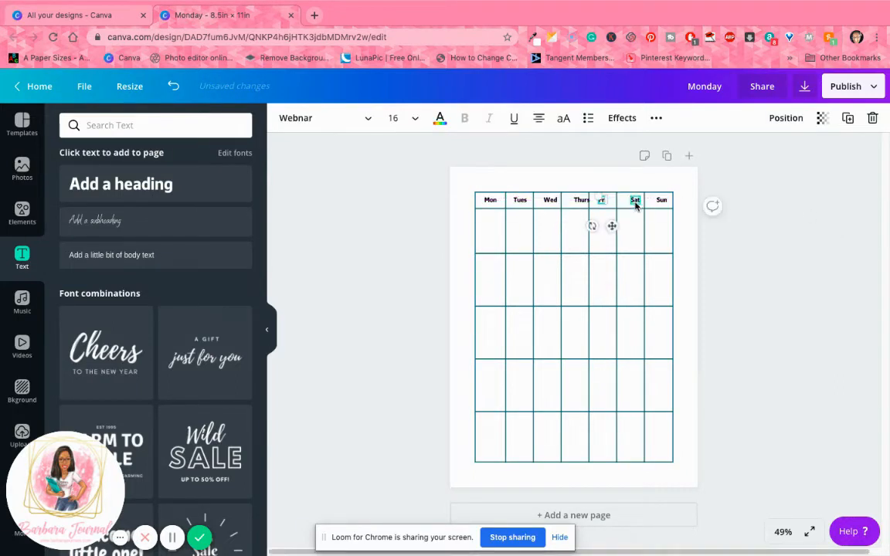
pyautogui.click(632, 197)
pyautogui.moveTo(633, 198); pyautogui.dragTo(631, 199)
pyautogui.click(659, 200)
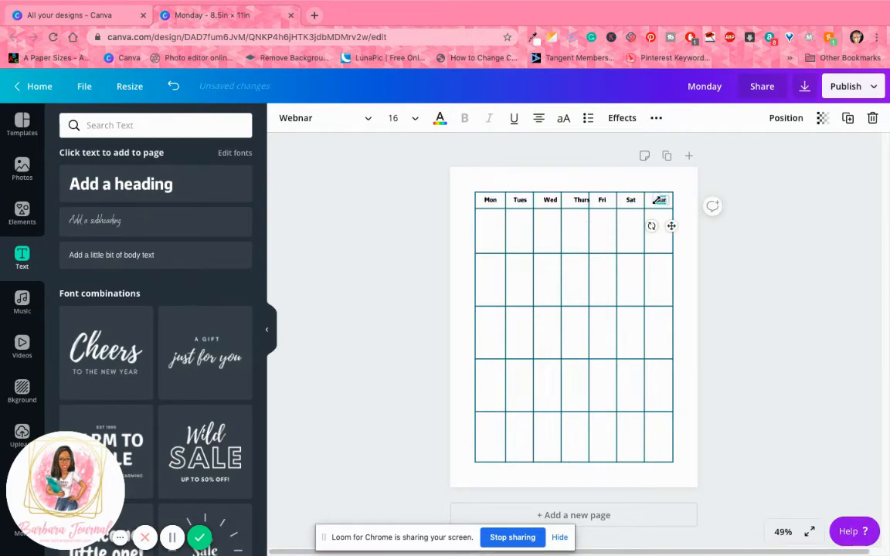
pyautogui.moveTo(660, 199); pyautogui.dragTo(658, 200)
pyautogui.click(580, 201)
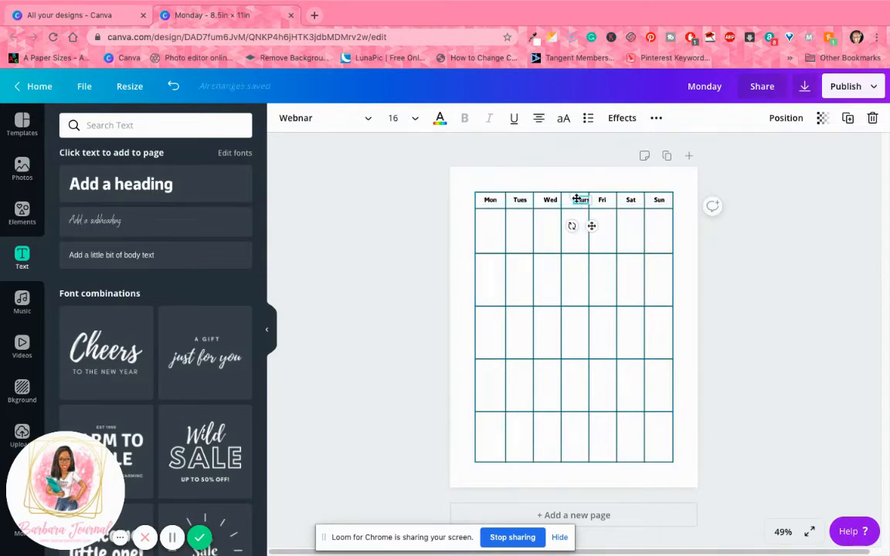
pyautogui.moveTo(578, 199); pyautogui.dragTo(573, 199)
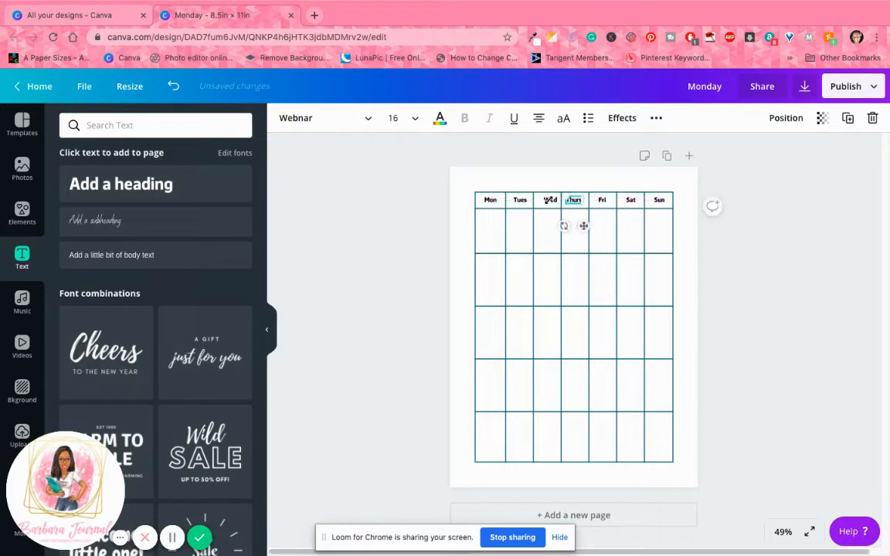
# Shift the "Wed" label toward the middle of its header cell, keeping it level with the other weekdays
pyautogui.click(550, 200)
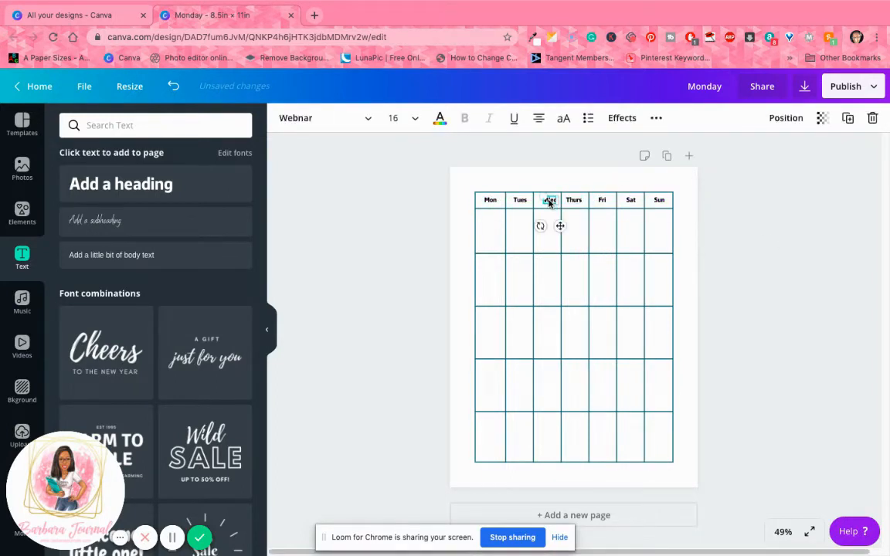
pyautogui.moveTo(550, 200); pyautogui.dragTo(547, 202)
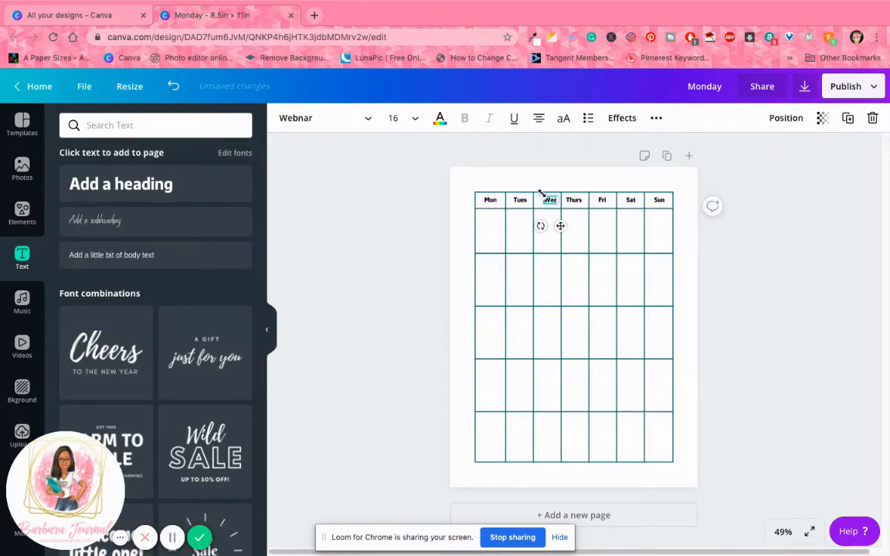
pyautogui.moveTo(540, 193); pyautogui.dragTo(541, 193)
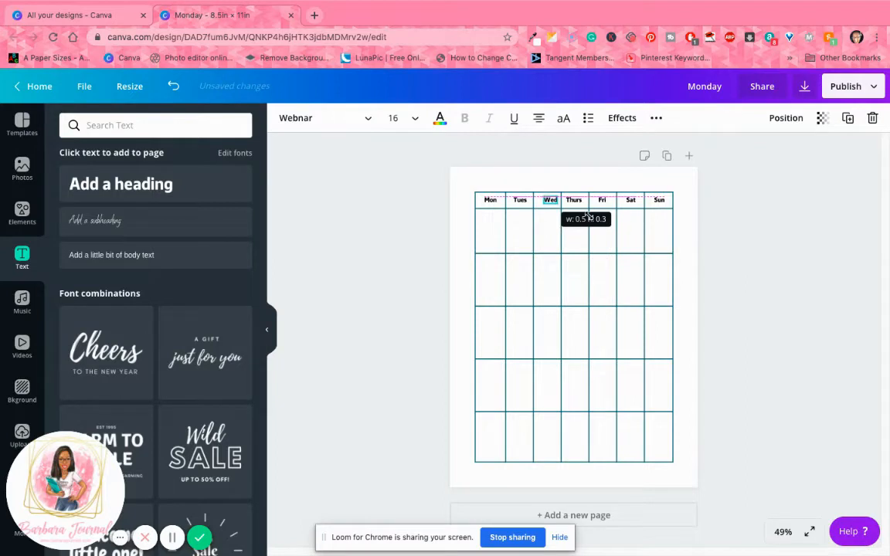
pyautogui.moveTo(587, 215); pyautogui.dragTo(546, 200)
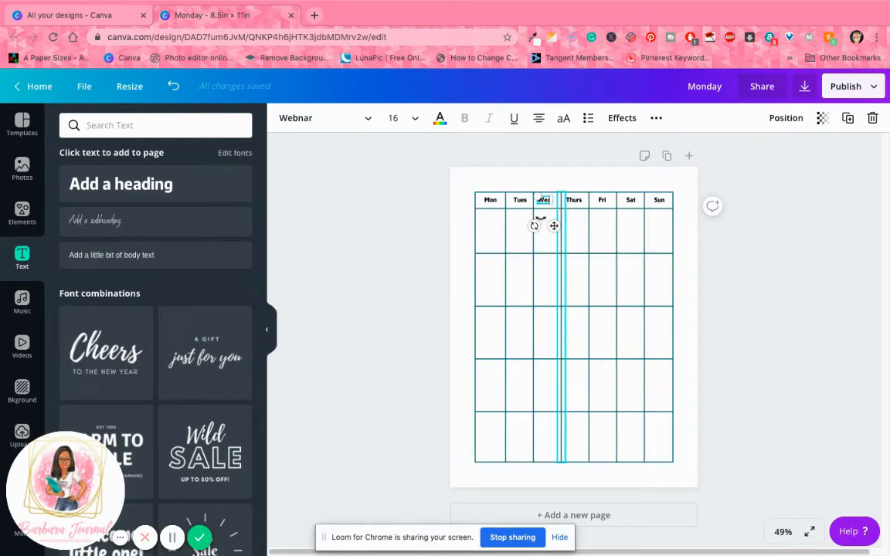
pyautogui.moveTo(553, 226); pyautogui.dragTo(554, 225)
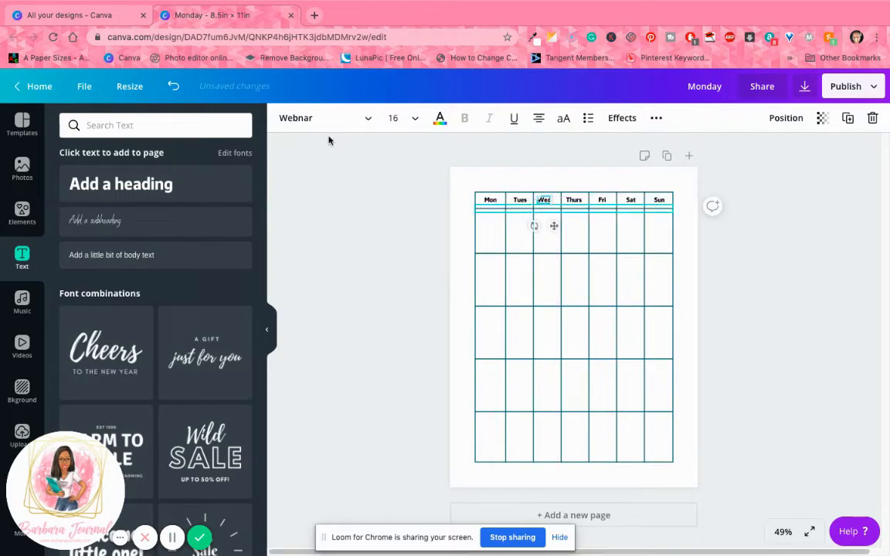
# Turn on the margin guides for the calendar page
pyautogui.click(84, 86)
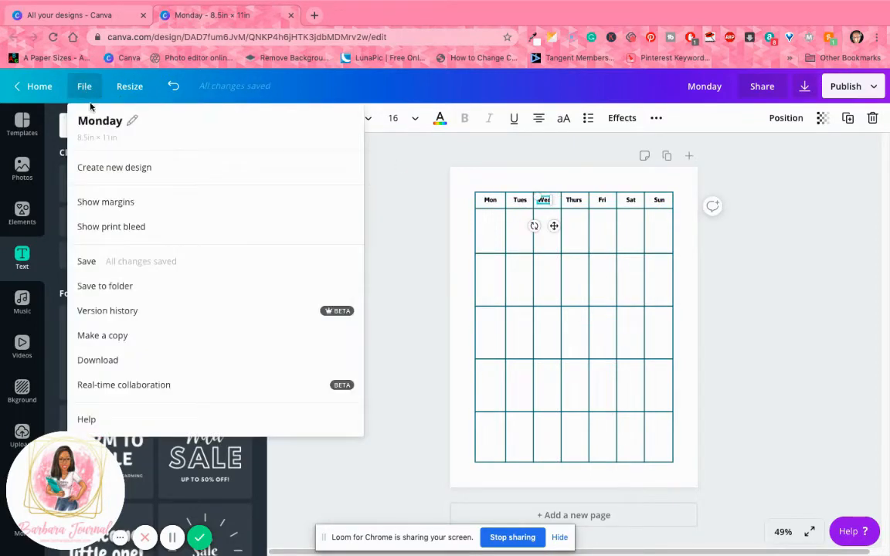
pyautogui.click(122, 209)
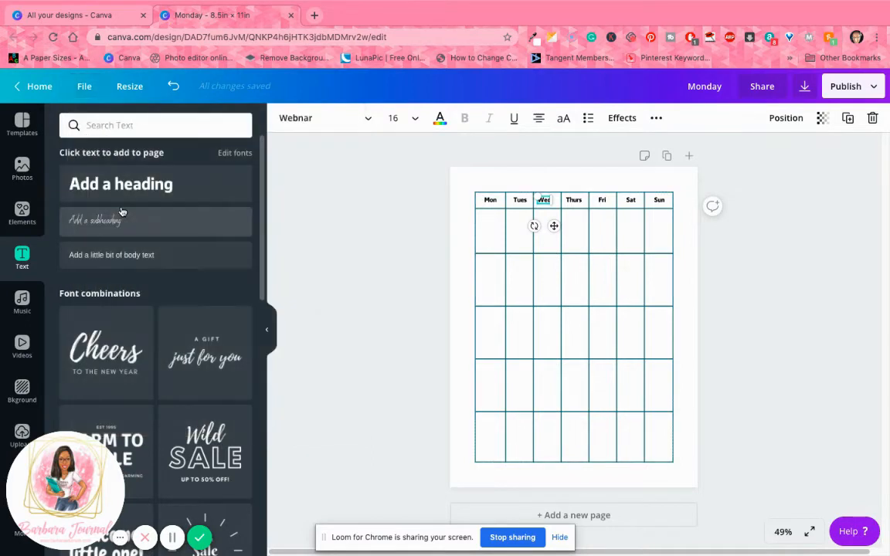
pyautogui.click(719, 311)
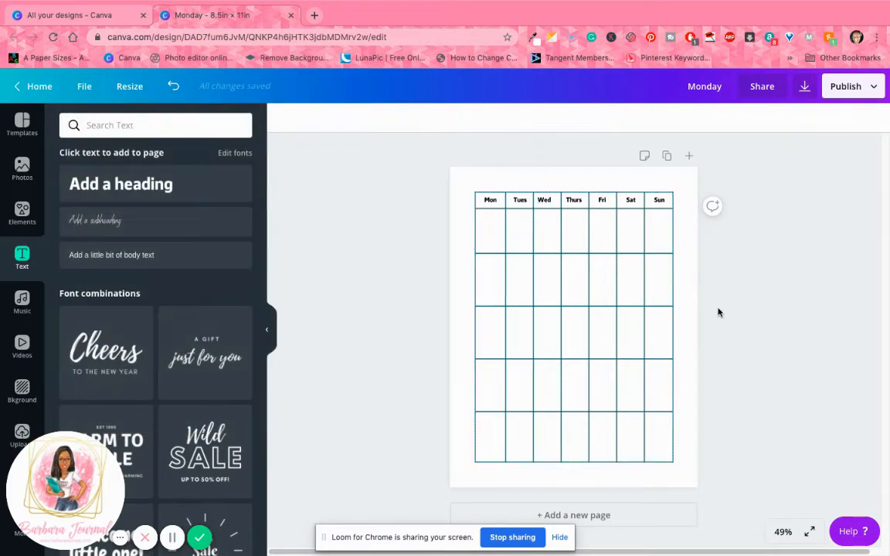
pyautogui.click(681, 260)
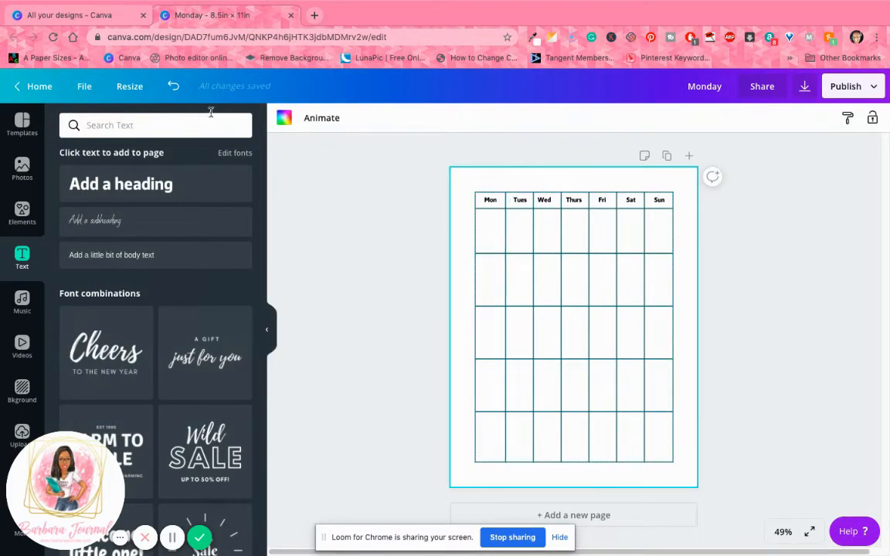
pyautogui.click(88, 86)
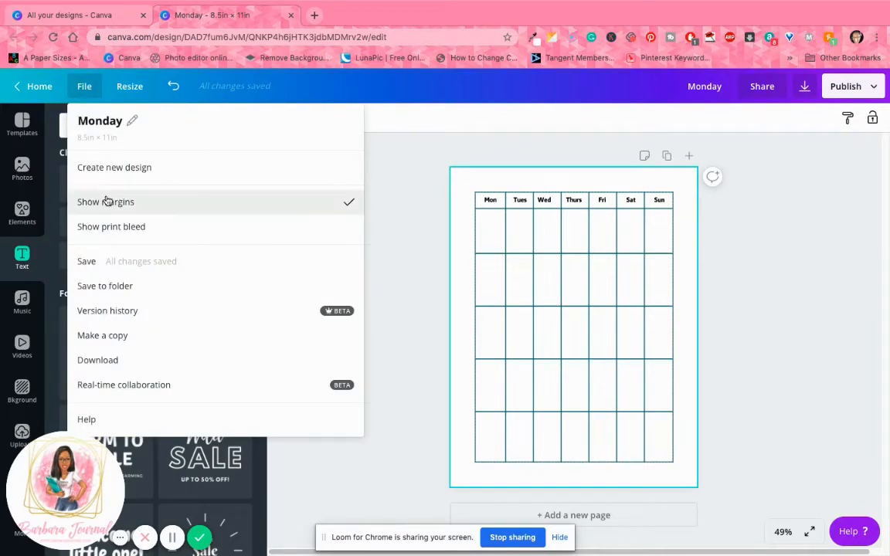
pyautogui.click(746, 252)
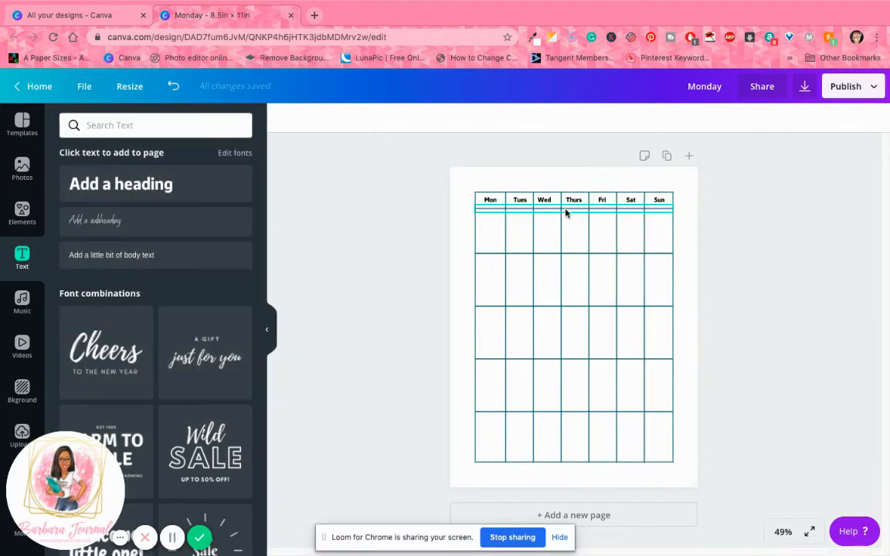
# Try shifting the "Tues" label slightly to the right within its header cell, and undo that move
pyautogui.moveTo(518, 200); pyautogui.dragTo(522, 201)
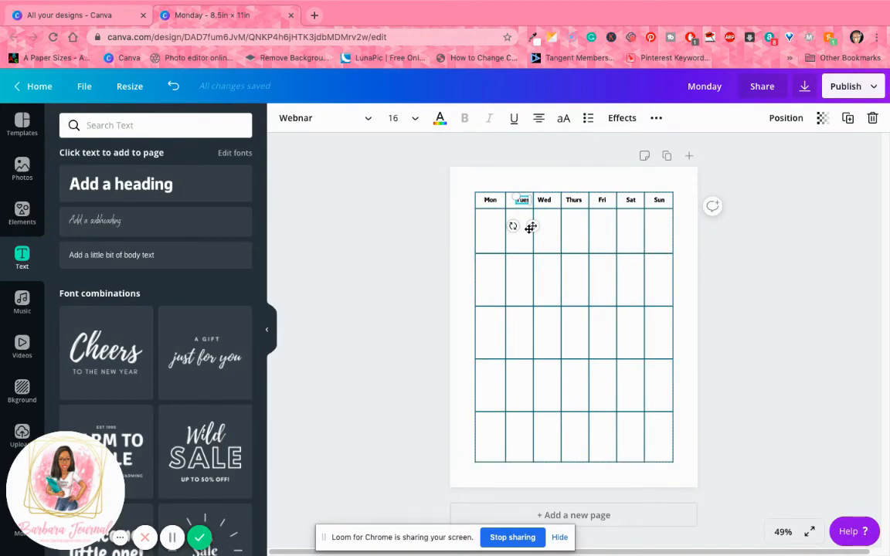
pyautogui.click(173, 86)
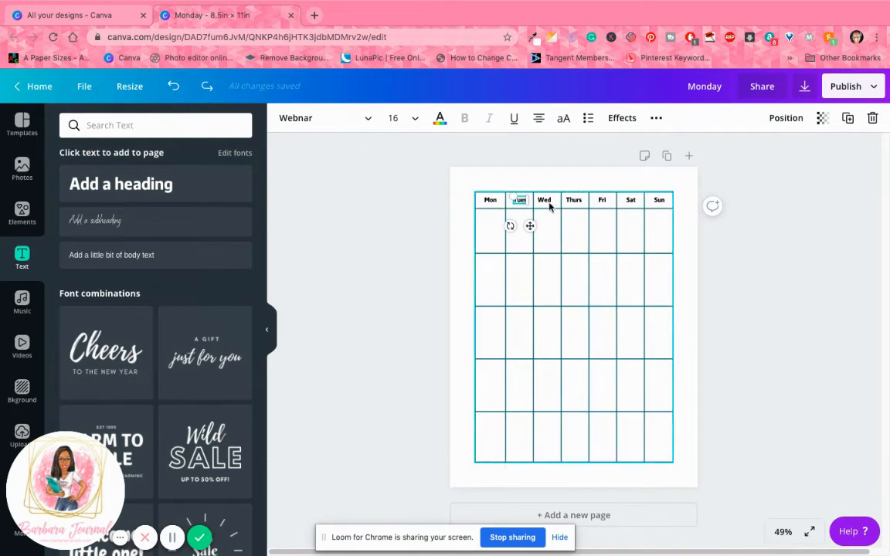
pyautogui.click(755, 292)
# Widen the "Wed" label's text box to the right so its text sits centred in the header cell
pyautogui.click(543, 200)
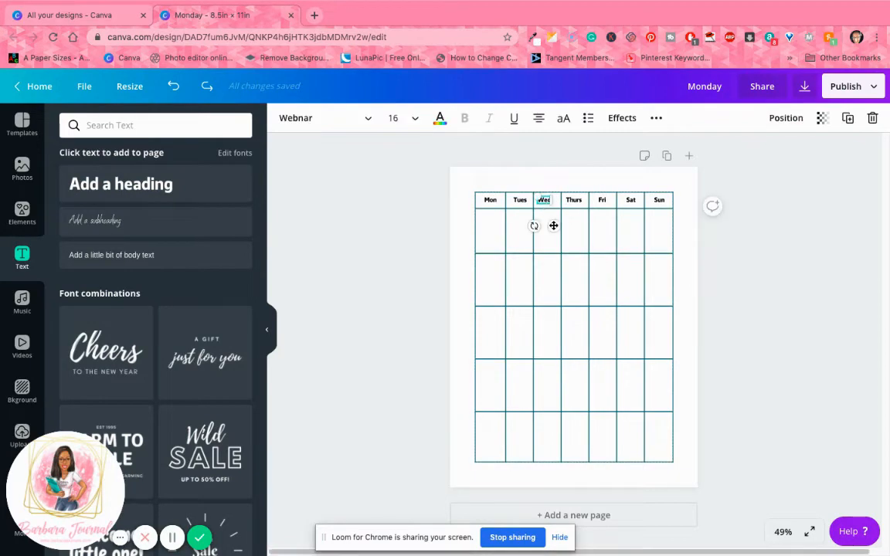
pyautogui.moveTo(555, 225); pyautogui.dragTo(553, 224)
pyautogui.click(783, 531)
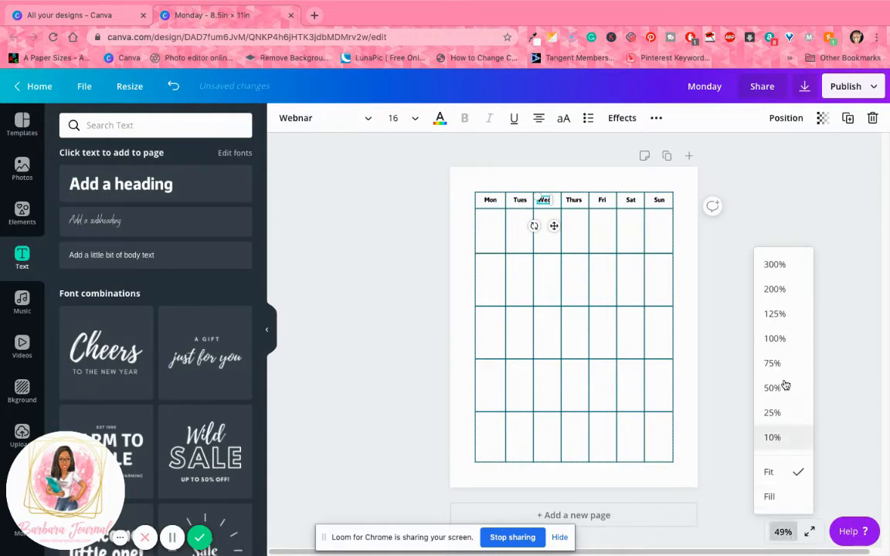
pyautogui.click(774, 373)
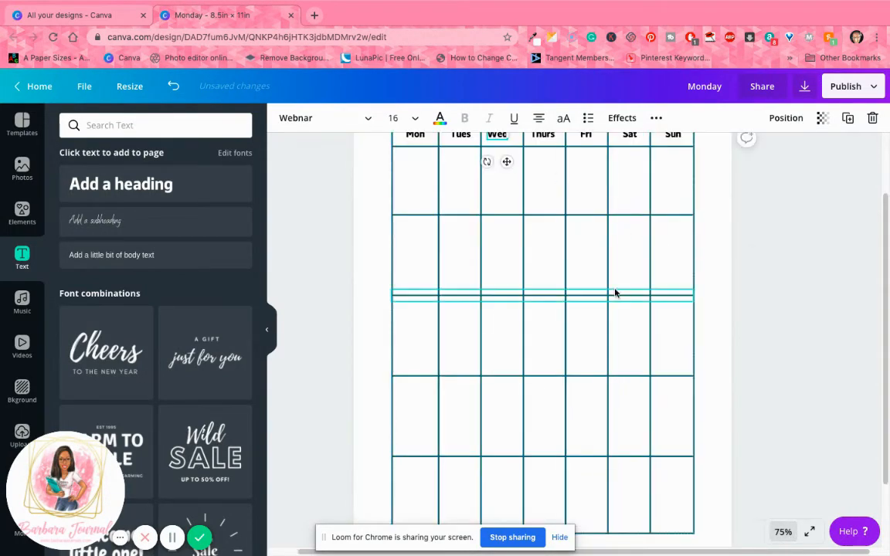
pyautogui.scroll(1, 615, 292)
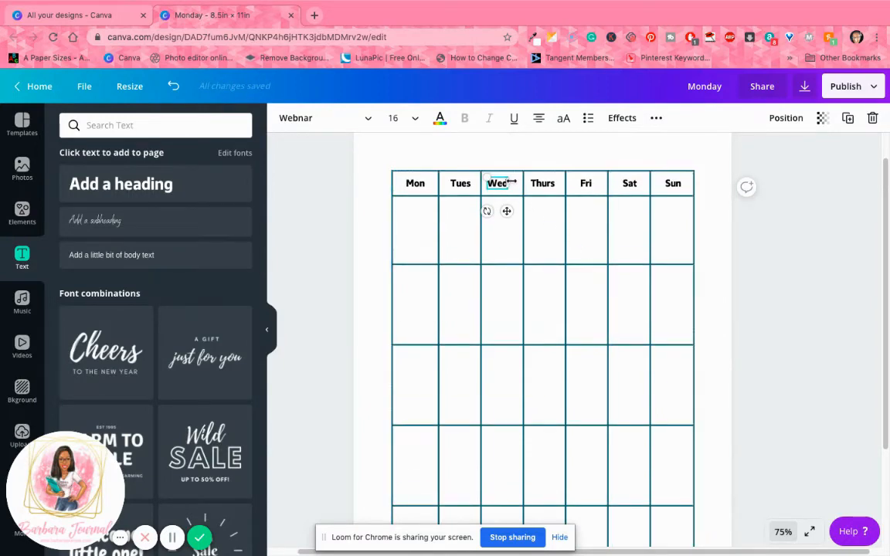
pyautogui.moveTo(512, 181); pyautogui.dragTo(545, 183)
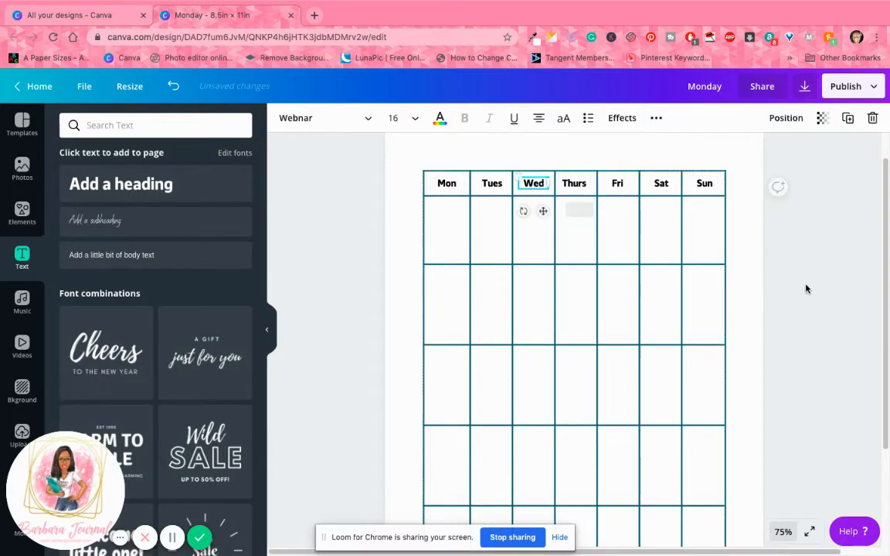
pyautogui.click(805, 289)
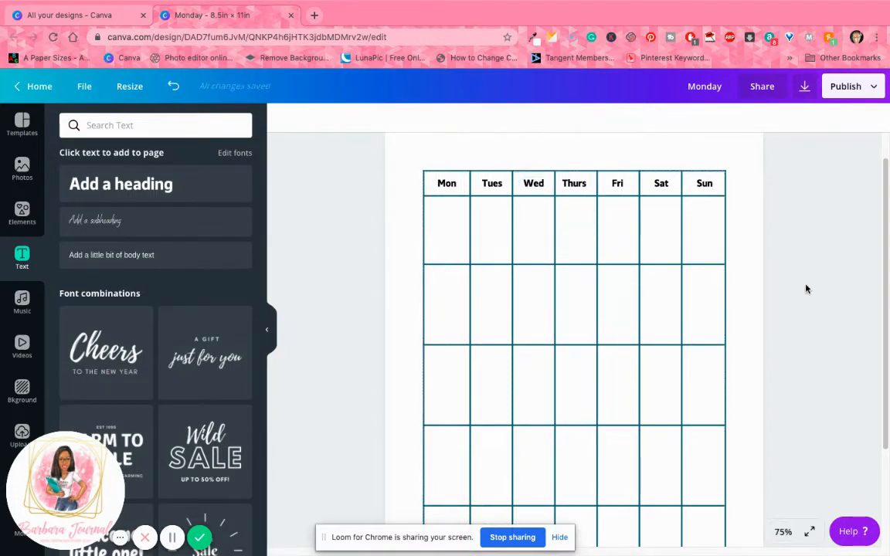
# Add a heading reading "May 2020" and place it centred above the calendar grid
pyautogui.click(782, 533)
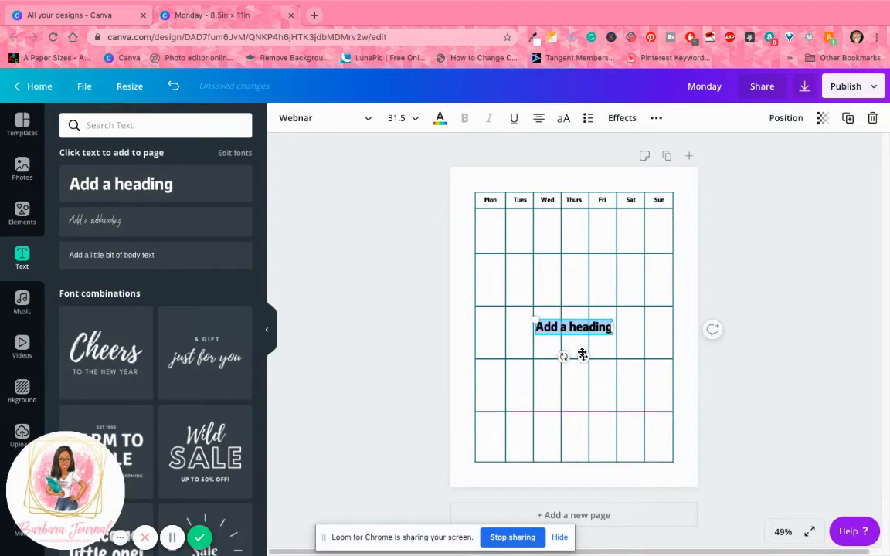
pyautogui.moveTo(583, 356); pyautogui.dragTo(580, 201)
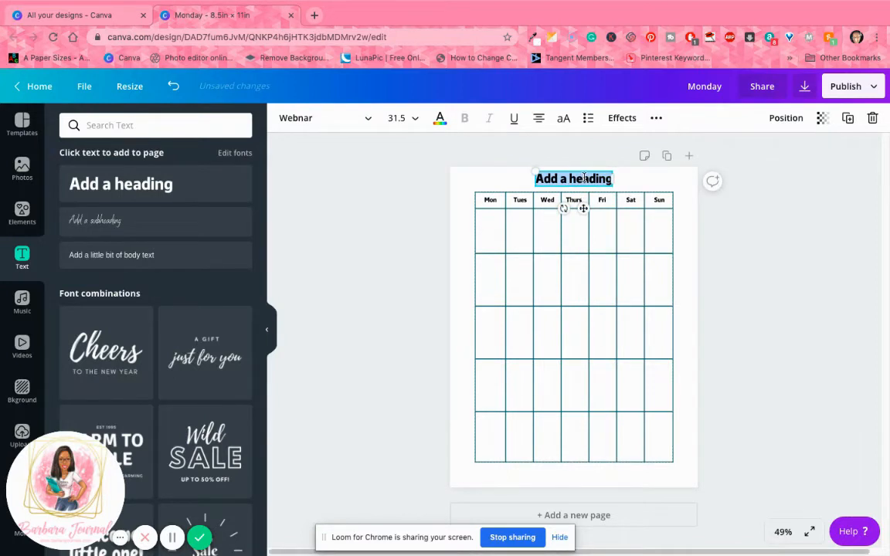
pyautogui.write('May 202')
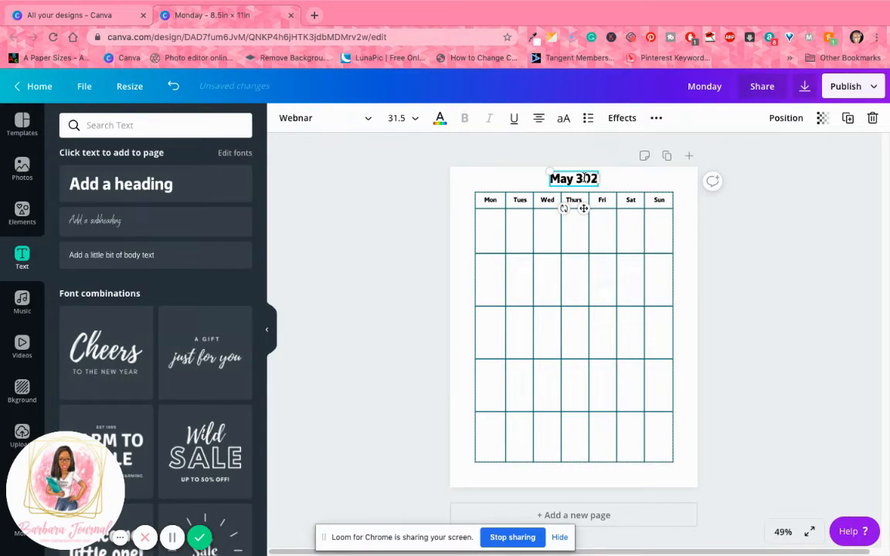
pyautogui.press('BackSpace')
pyautogui.press('BackSpace')
pyautogui.press('BackSpace')
pyautogui.press('BackSpace')
pyautogui.write('2020')
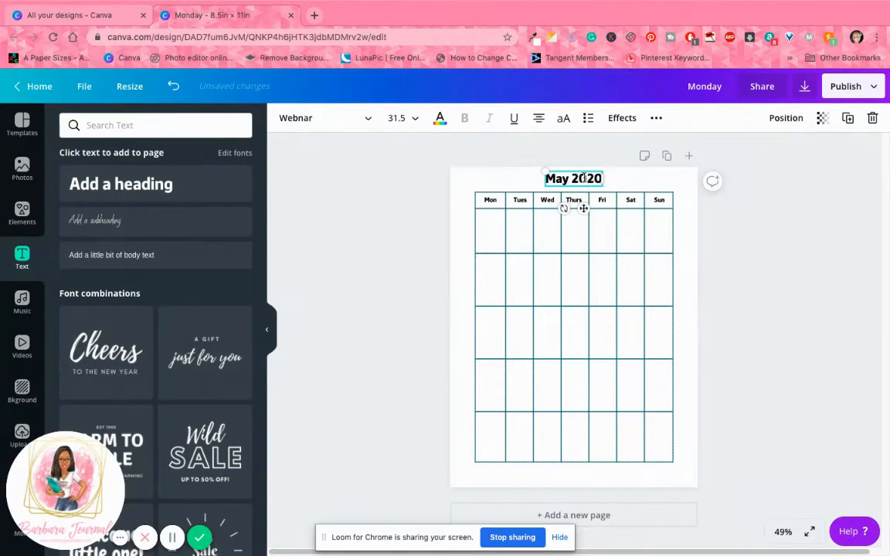
pyautogui.click(766, 312)
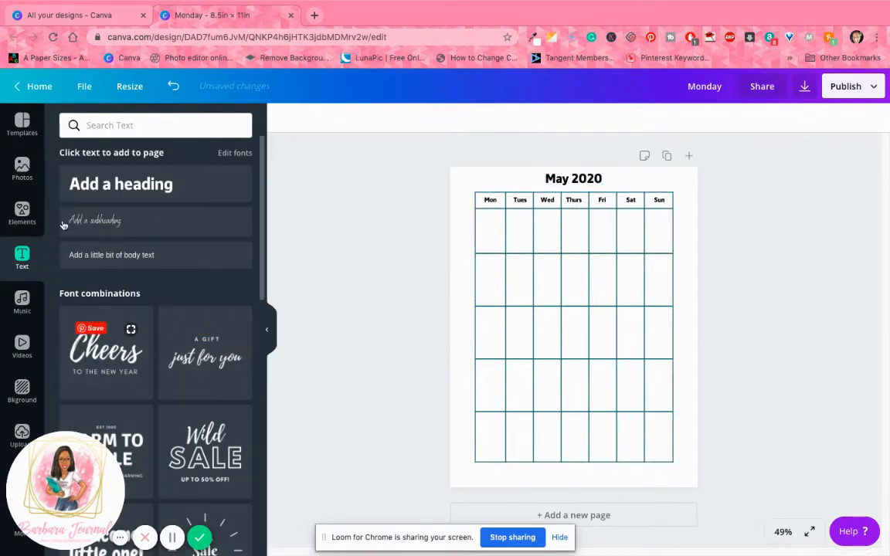
# Search the elements for "watercolor" and place the green, orange and pink brush-stroke graphic over the title and weekday header
pyautogui.click(23, 215)
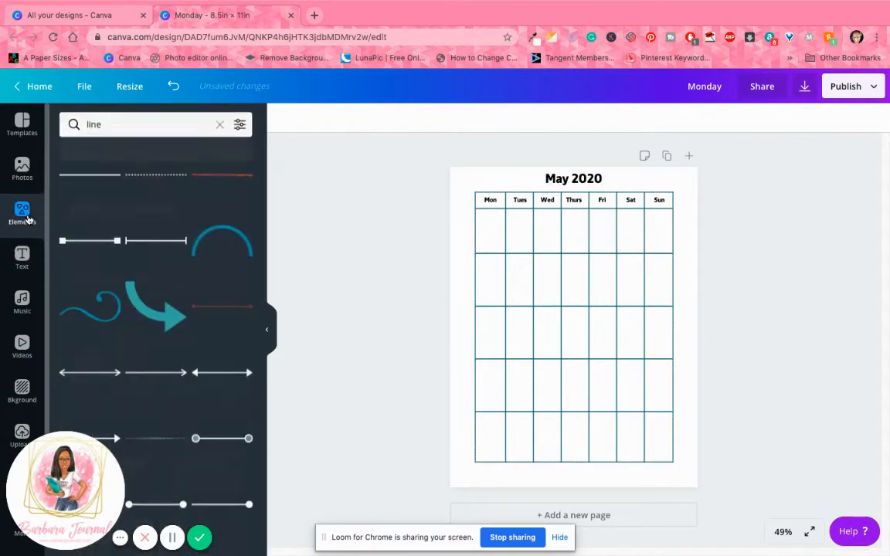
pyautogui.click(151, 124)
pyautogui.write('wate')
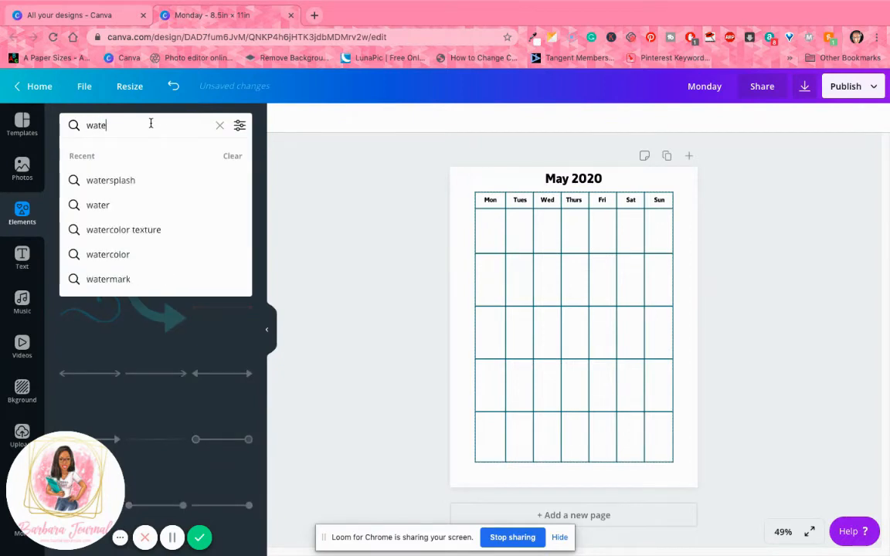
pyautogui.write('rcolor')
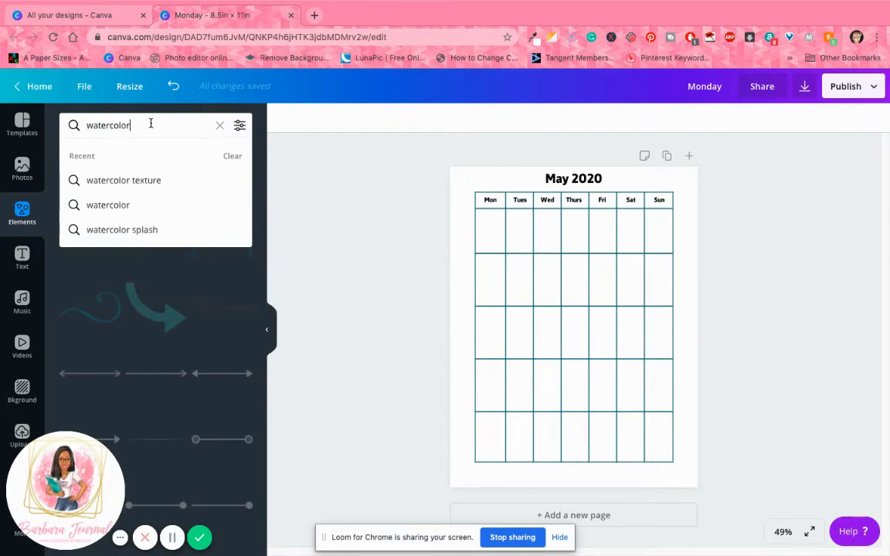
pyautogui.press('Return')
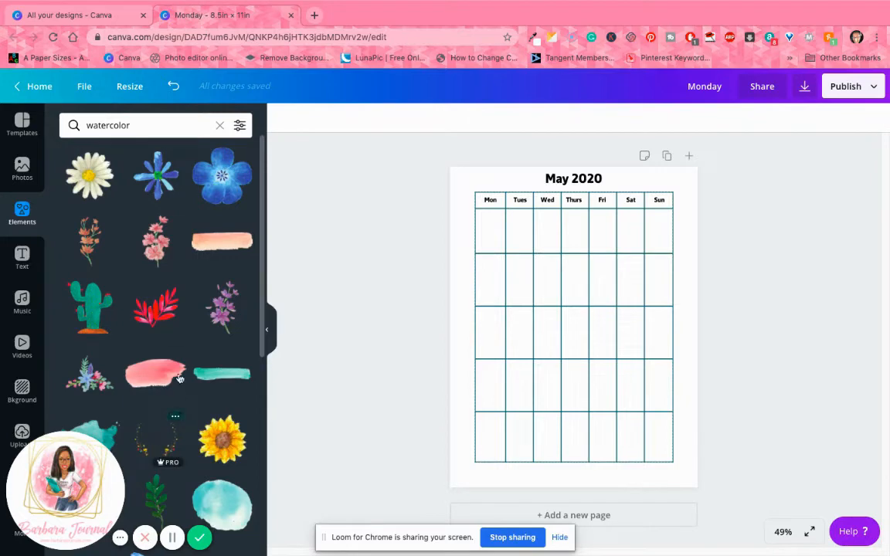
pyautogui.scroll(-5, 181, 333)
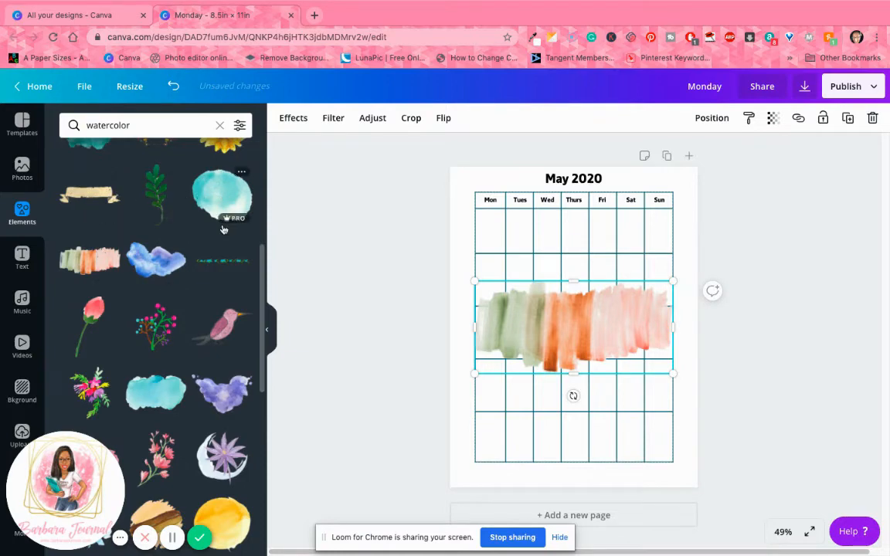
pyautogui.moveTo(577, 278); pyautogui.dragTo(585, 156)
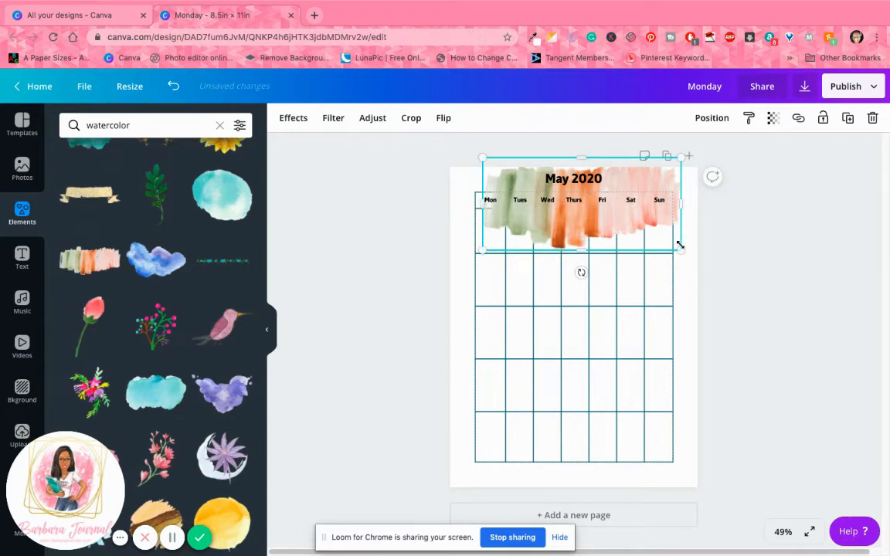
# Try shrinking the brush-stroke graphic to fit behind the "May 2020" title, and delete the graphic
pyautogui.moveTo(668, 236)
pyautogui.mouseDown()
pyautogui.moveTo(553, 188)
pyautogui.moveTo(540, 162)
pyautogui.moveTo(580, 177)
pyautogui.moveTo(558, 167)
pyautogui.moveTo(548, 186)
pyautogui.moveTo(607, 171)
pyautogui.mouseUp()
pyautogui.click(601, 179)
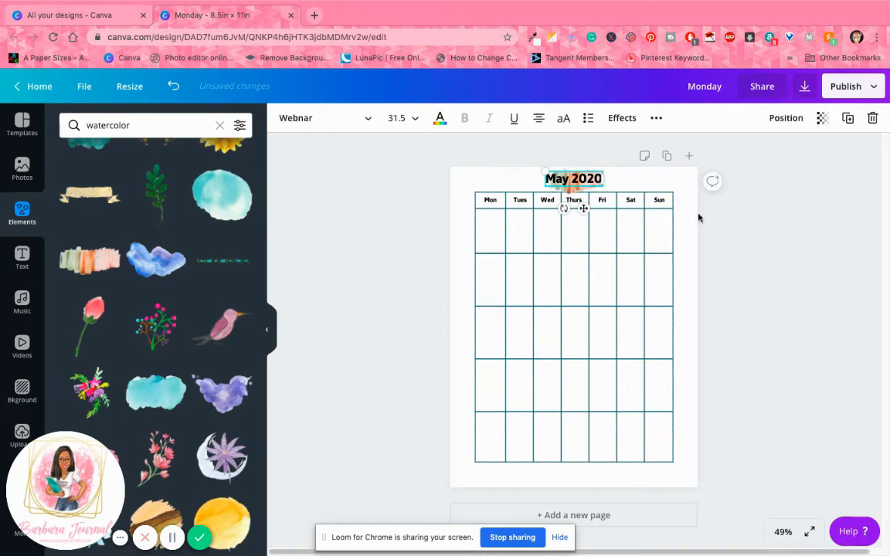
pyautogui.click(592, 179)
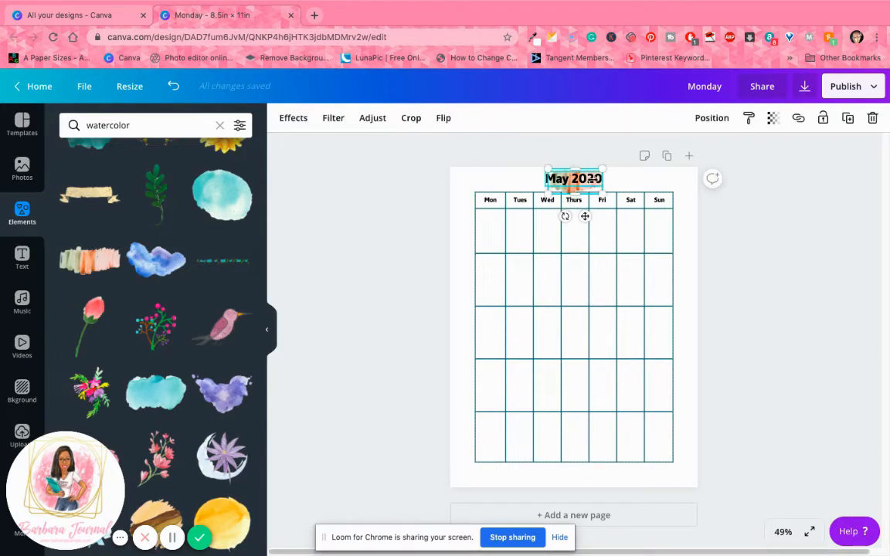
pyautogui.moveTo(600, 192)
pyautogui.mouseDown()
pyautogui.moveTo(612, 199)
pyautogui.moveTo(588, 182)
pyautogui.moveTo(604, 166)
pyautogui.moveTo(579, 188)
pyautogui.mouseUp()
pyautogui.click(755, 259)
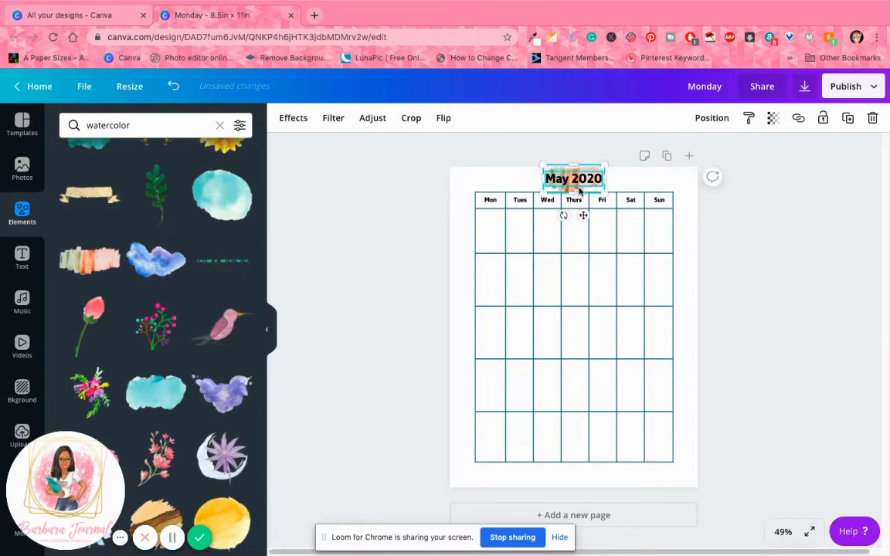
pyautogui.press('Delete')
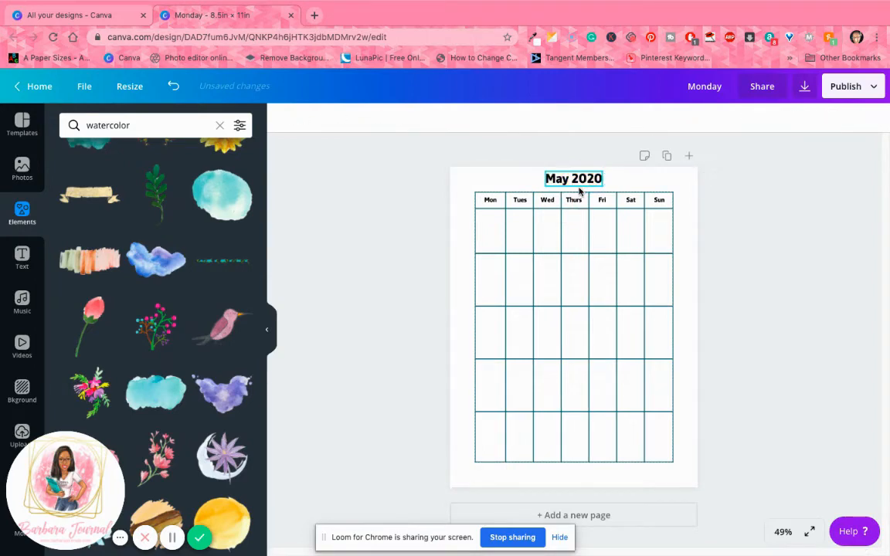
# Add the yellow sunflower from the watercolor results, shrink it to about the title's height and place it just left of "May 2020"
pyautogui.scroll(1, 210, 372)
pyautogui.scroll(4, 210, 372)
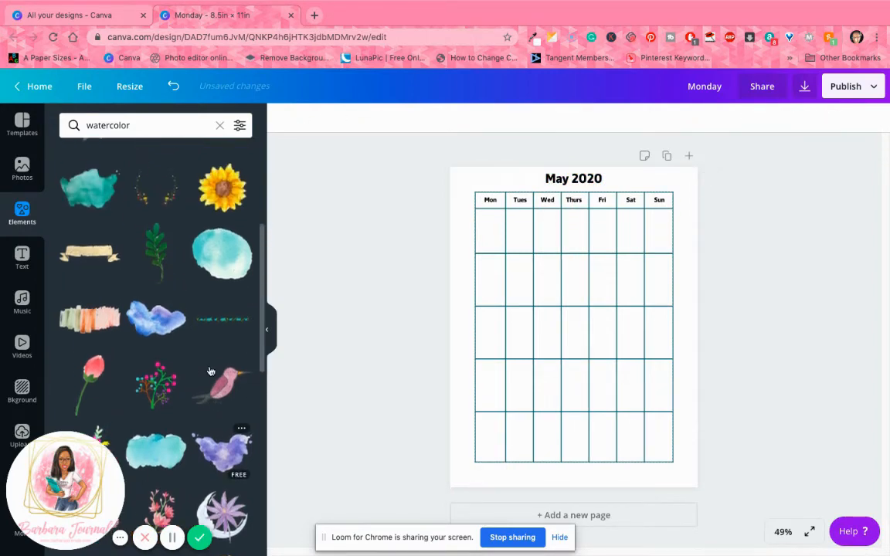
pyautogui.click(224, 376)
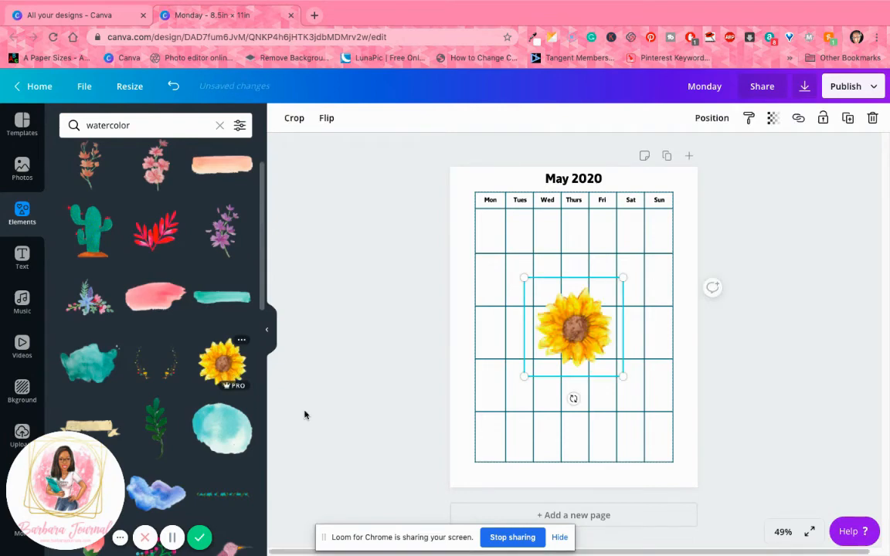
pyautogui.moveTo(594, 349); pyautogui.dragTo(535, 287)
pyautogui.moveTo(519, 234); pyautogui.dragTo(534, 179)
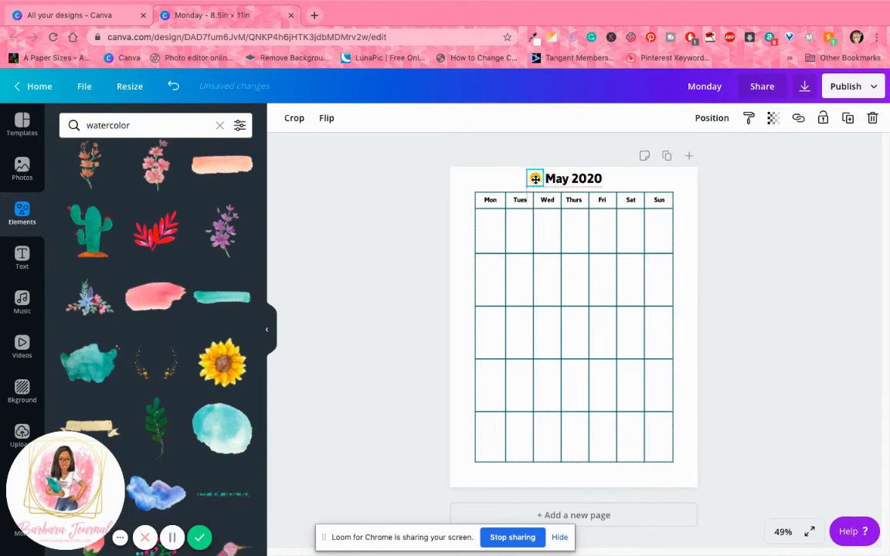
# Duplicate the small sunflower and place the copy just right of the "May 2020" title, level with the first
pyautogui.click(848, 117)
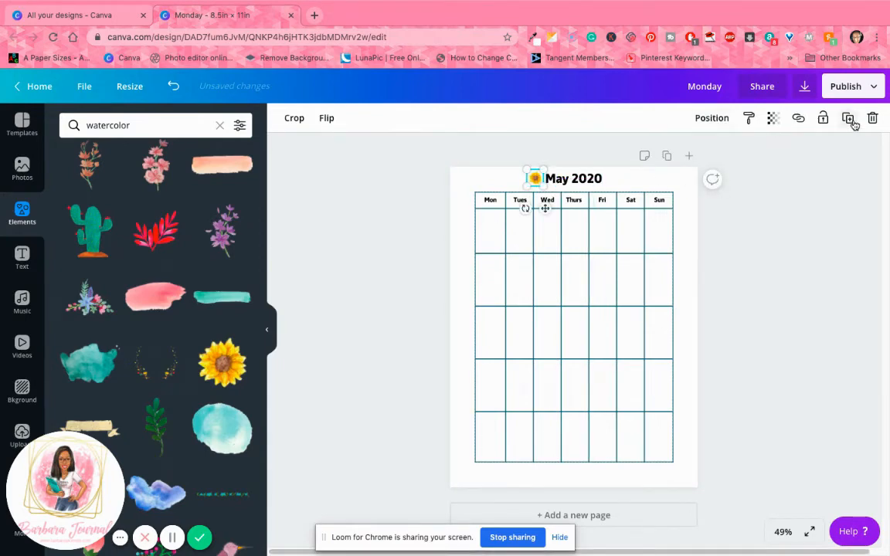
pyautogui.moveTo(550, 211); pyautogui.dragTo(621, 210)
pyautogui.click(733, 258)
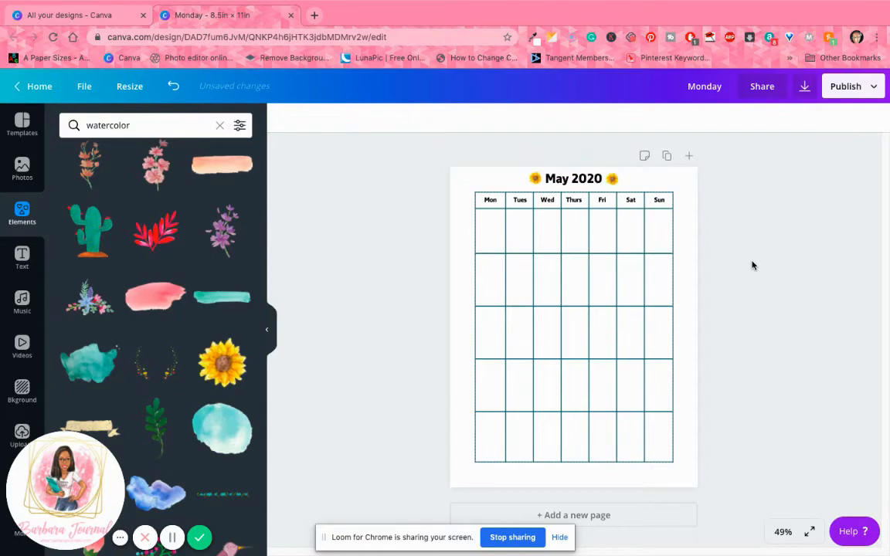
# Duplicate the sunflower beside the title again and enlarge the copy to nearly the page width, centred over the calendar grid
pyautogui.click(612, 178)
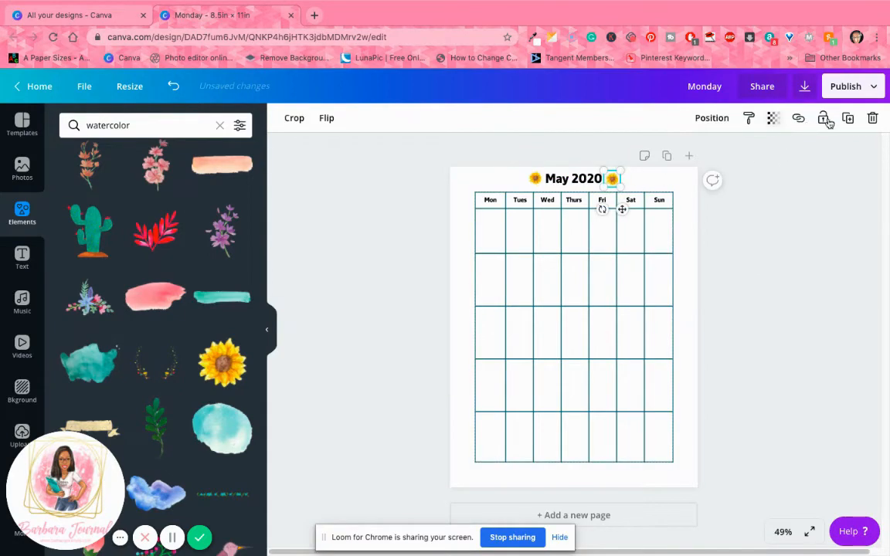
pyautogui.click(848, 121)
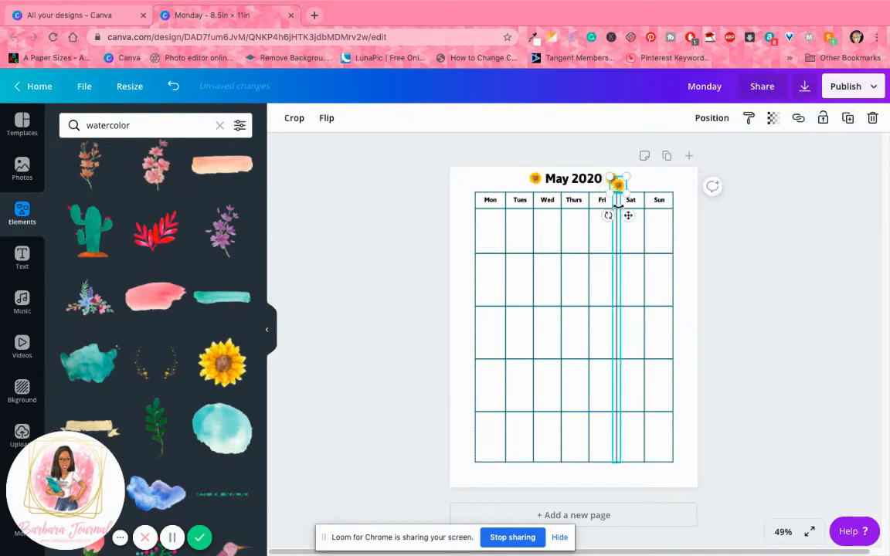
pyautogui.moveTo(618, 207); pyautogui.dragTo(622, 193)
pyautogui.moveTo(618, 267); pyautogui.dragTo(576, 328)
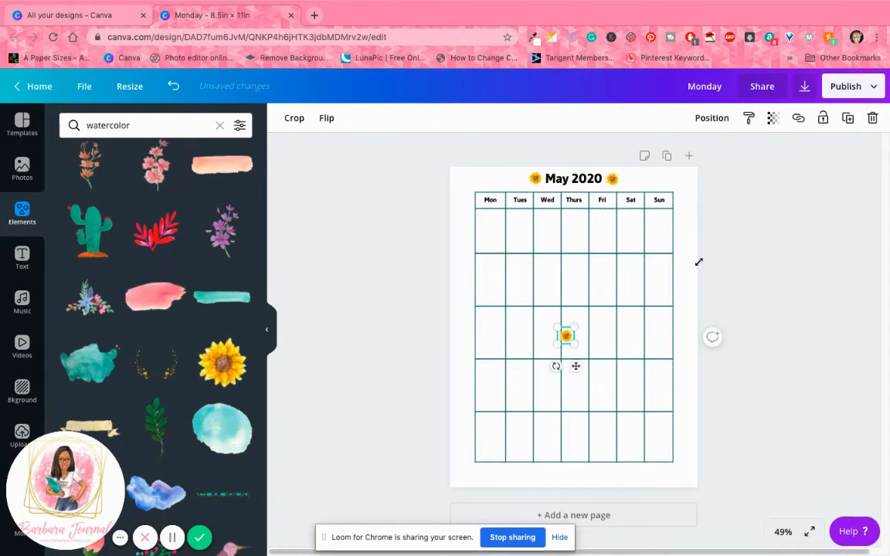
pyautogui.moveTo(698, 262); pyautogui.dragTo(730, 241)
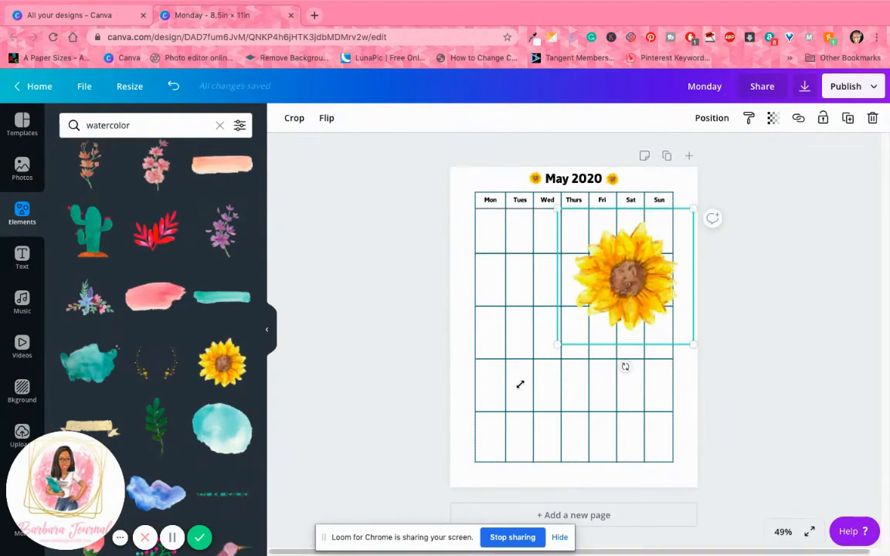
pyautogui.moveTo(520, 383); pyautogui.dragTo(478, 418)
pyautogui.moveTo(567, 352)
pyautogui.mouseDown()
pyautogui.moveTo(566, 333)
pyautogui.moveTo(563, 354)
pyautogui.mouseUp()
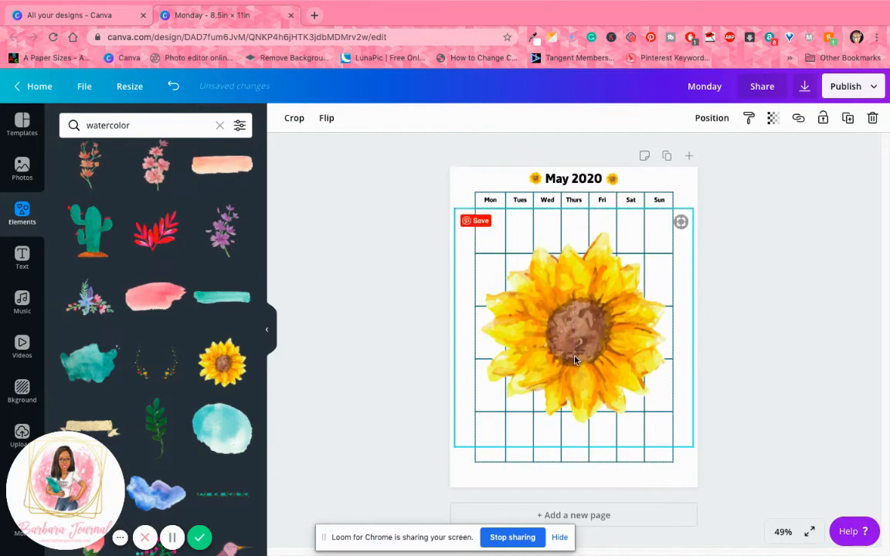
# Set the large sunflower's transparency to 27
pyautogui.click(709, 124)
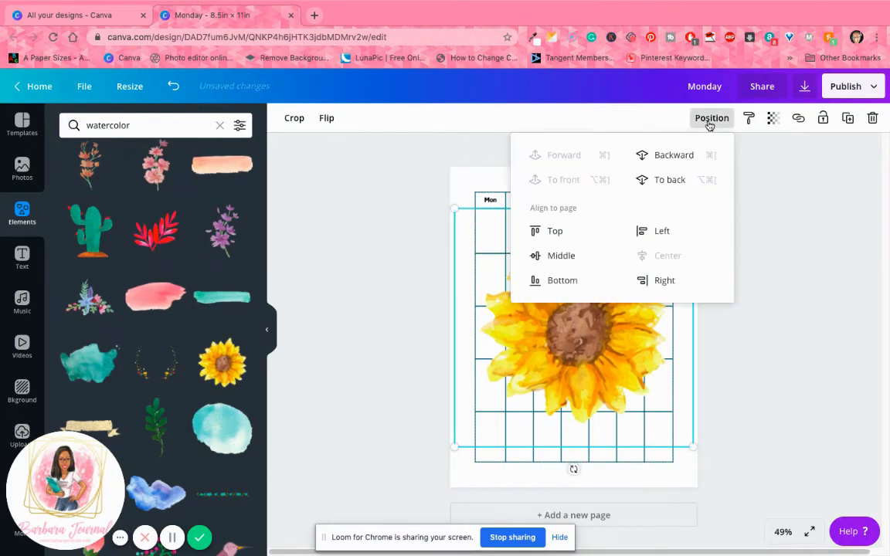
pyautogui.click(791, 179)
pyautogui.click(635, 288)
pyautogui.click(772, 119)
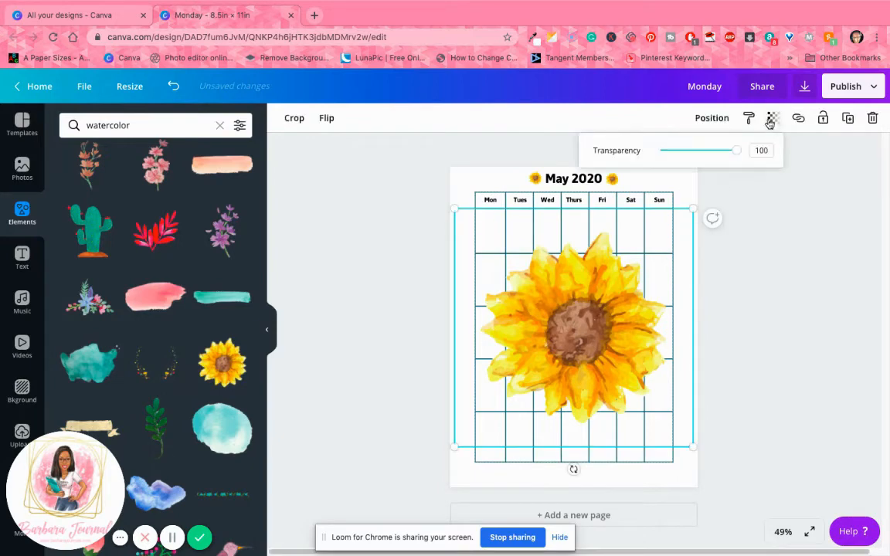
pyautogui.moveTo(721, 157); pyautogui.dragTo(684, 162)
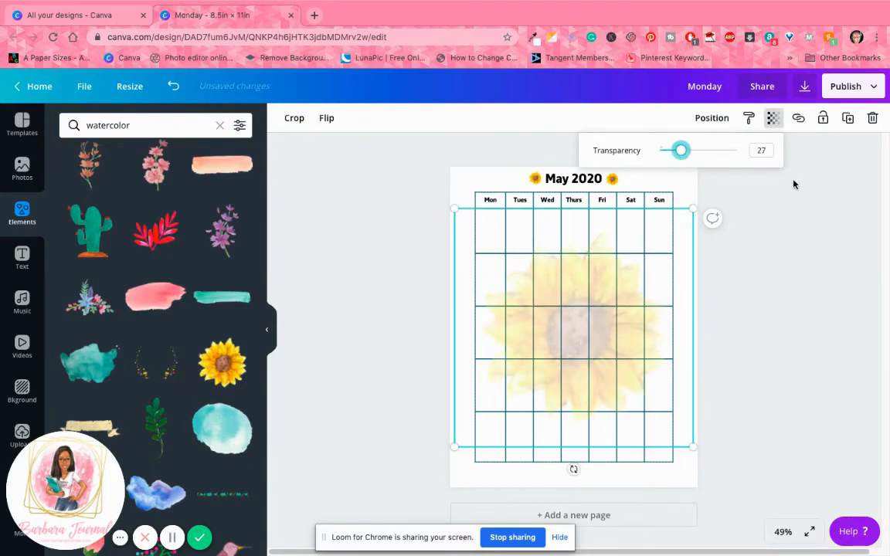
pyautogui.click(818, 215)
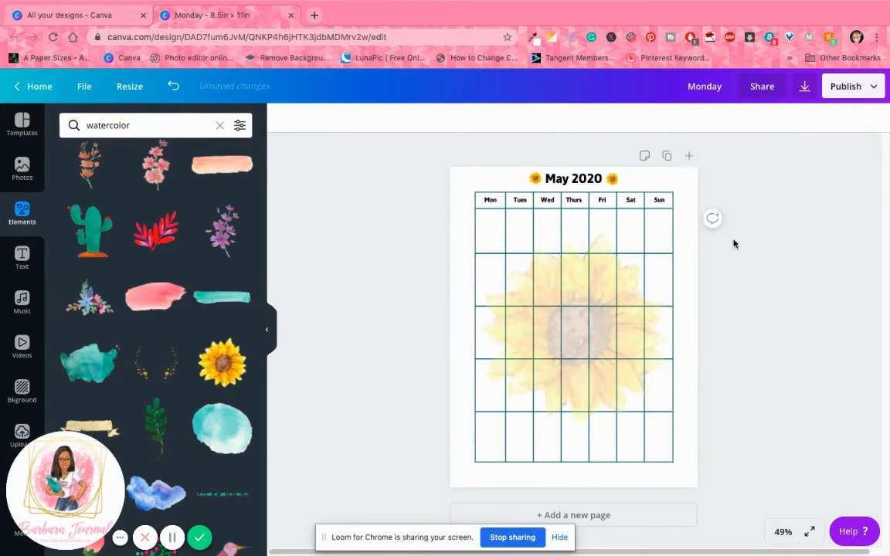
# Send the large faded sunflower to the back so it lies behind the calendar grid lines
pyautogui.click(566, 295)
pyautogui.click(708, 120)
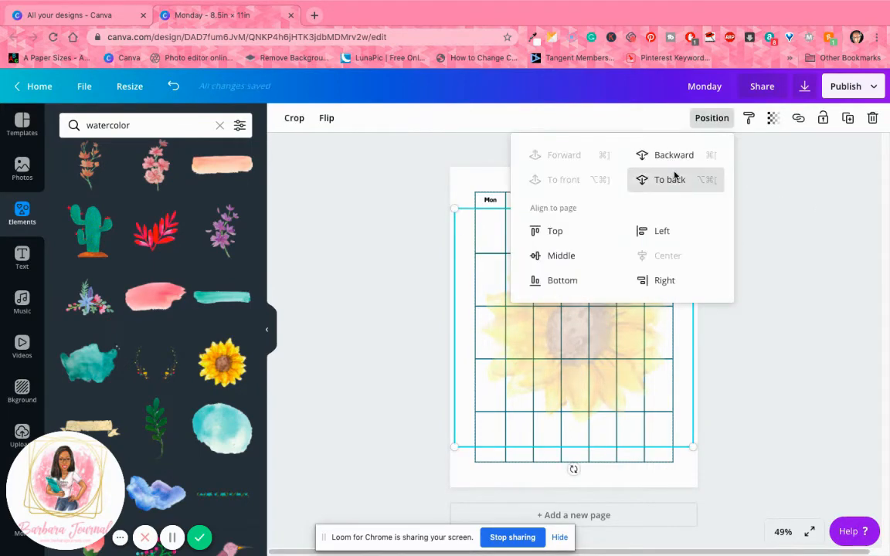
pyautogui.click(670, 179)
pyautogui.click(793, 199)
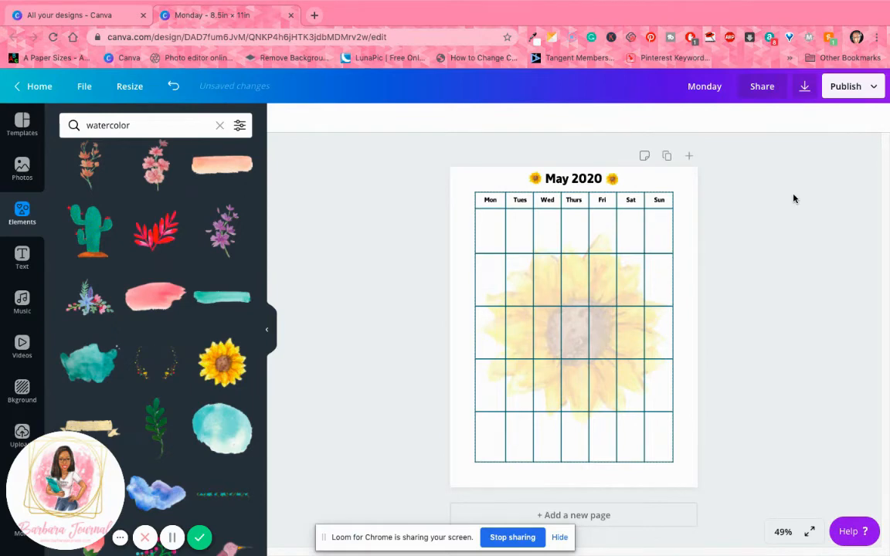
# Undo the large sunflower's layering and transparency changes, and delete it from the page
pyautogui.click(175, 88)
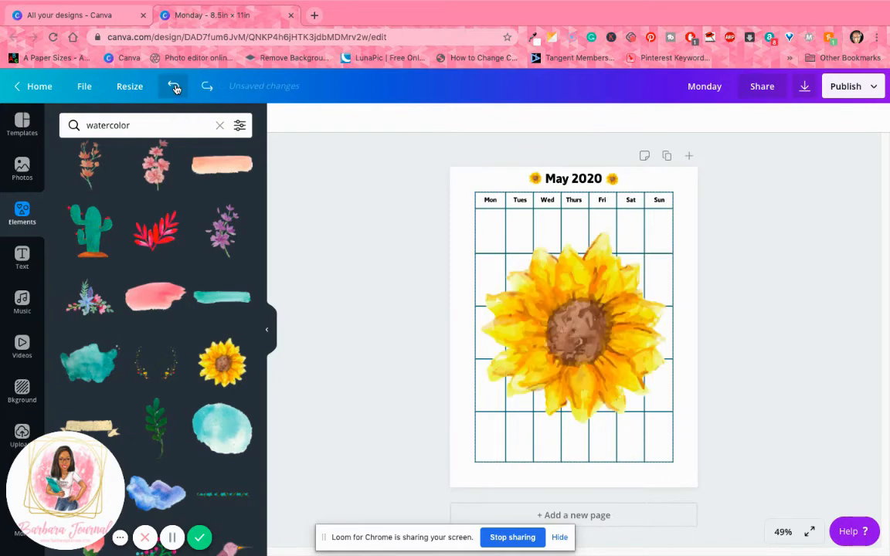
pyautogui.click(570, 267)
pyautogui.press('Delete')
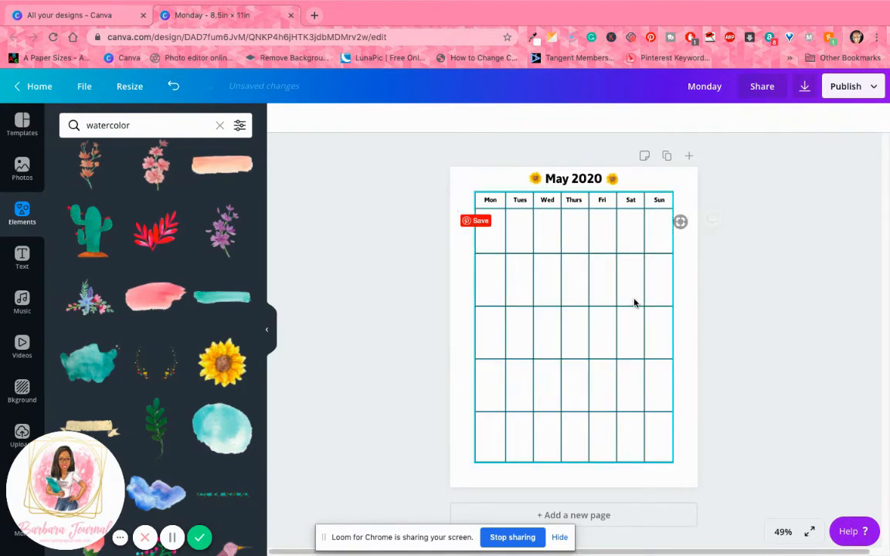
# Delete both small sunflowers on either side of the "May 2020" title
pyautogui.click(534, 178)
pyautogui.press('Delete')
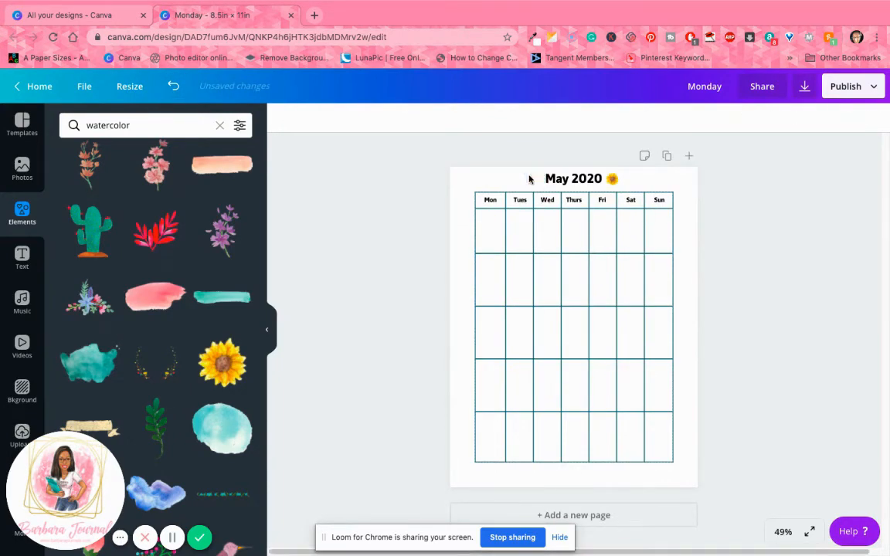
pyautogui.click(612, 179)
pyautogui.press('Delete')
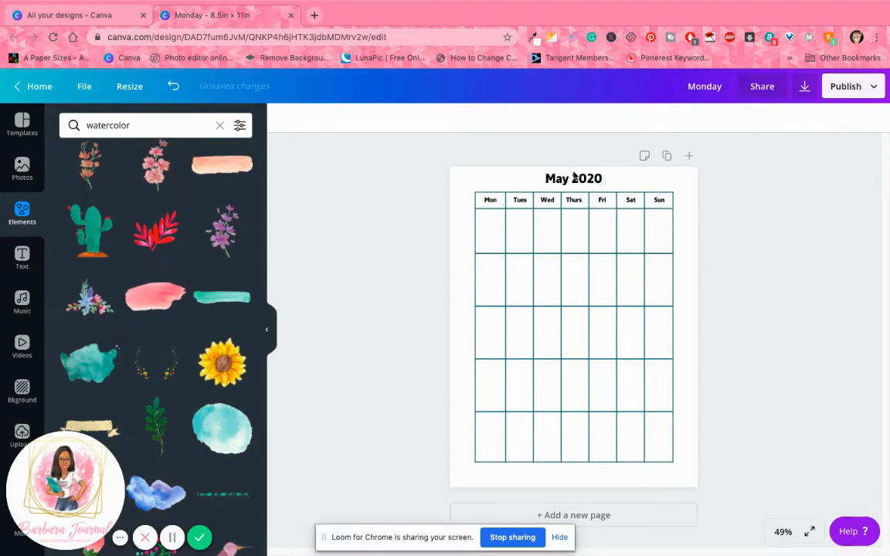
# Search the elements for "lines" and look through the results for a graphic to decorate the calendar
pyautogui.click(219, 124)
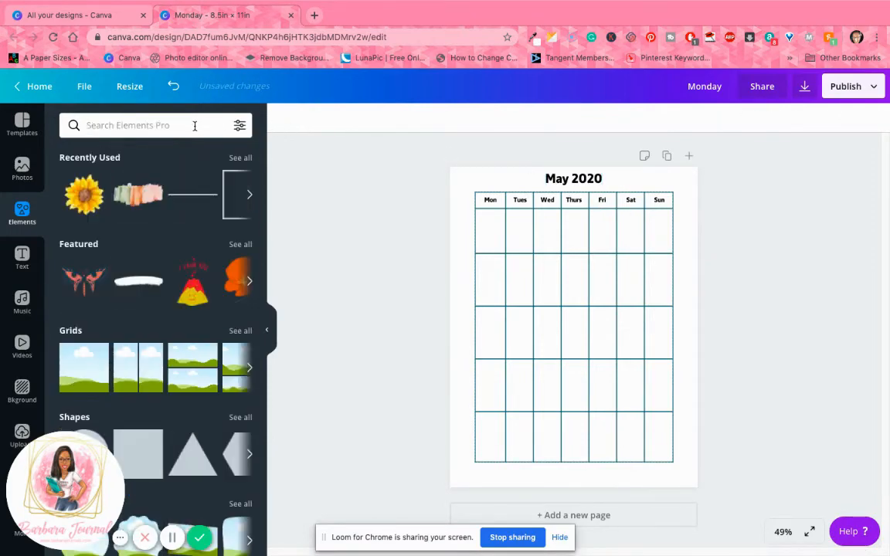
pyautogui.write('lines')
pyautogui.press('Return')
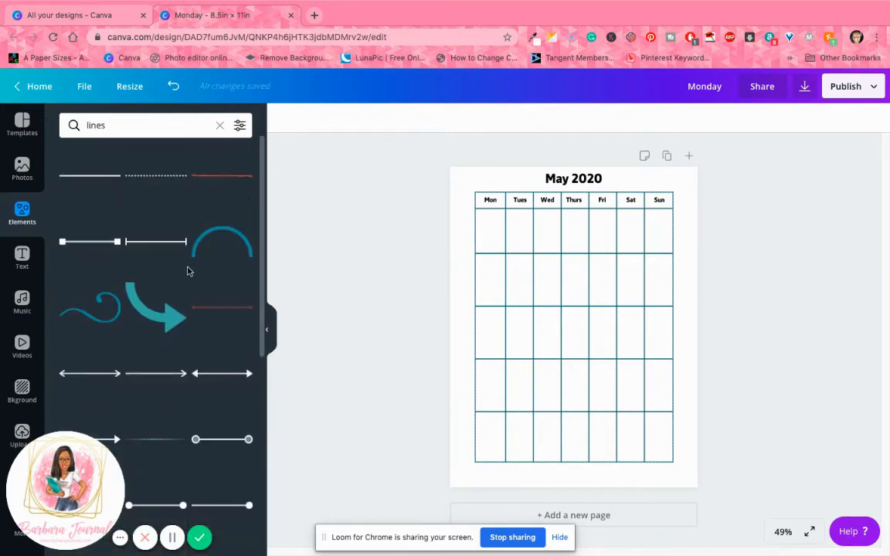
pyautogui.scroll(-10, 177, 270)
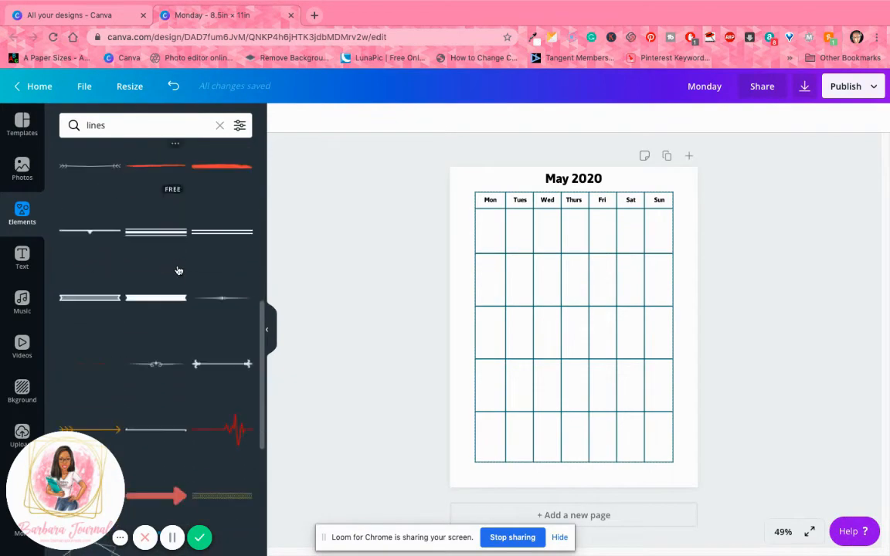
pyautogui.scroll(-8, 177, 262)
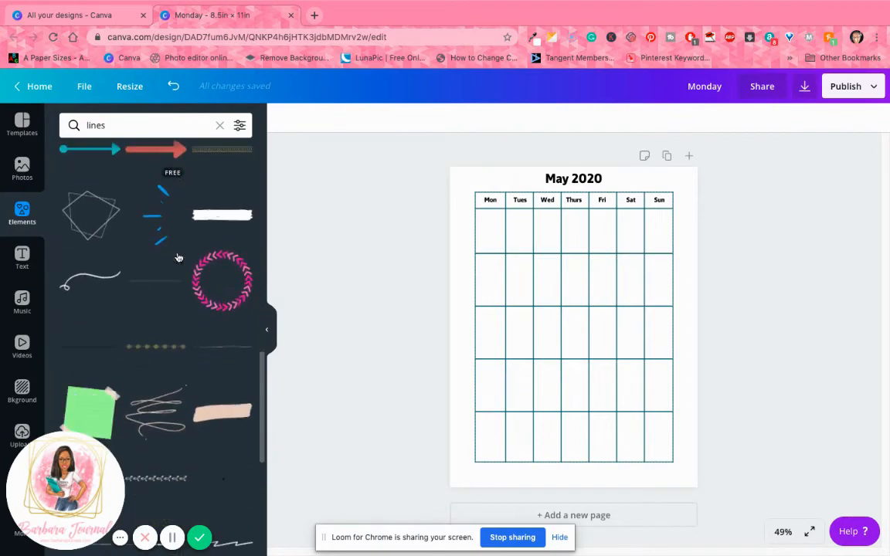
pyautogui.scroll(-10, 178, 258)
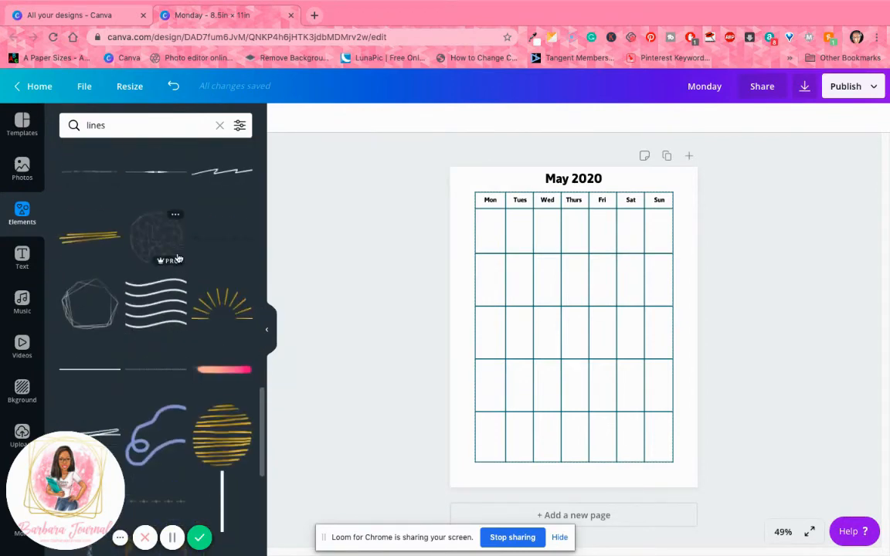
pyautogui.scroll(-10, 178, 258)
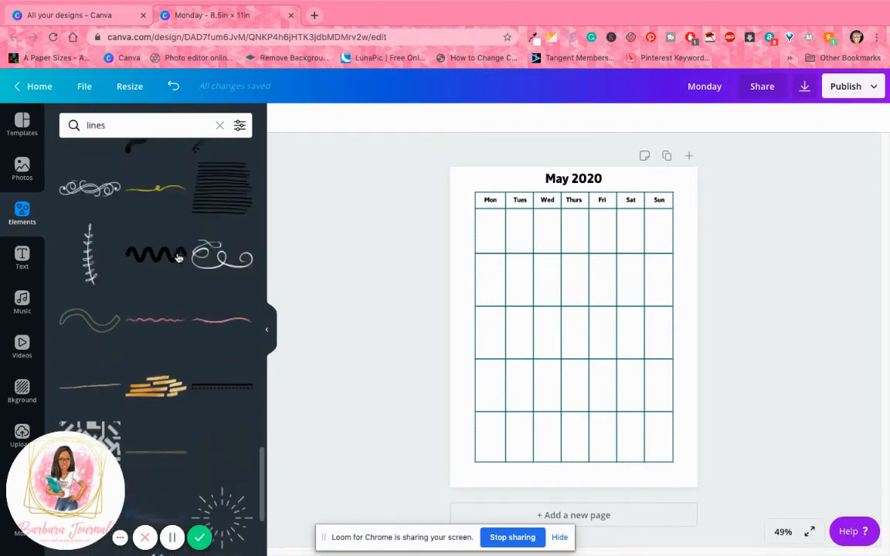
pyautogui.scroll(-5, 177, 258)
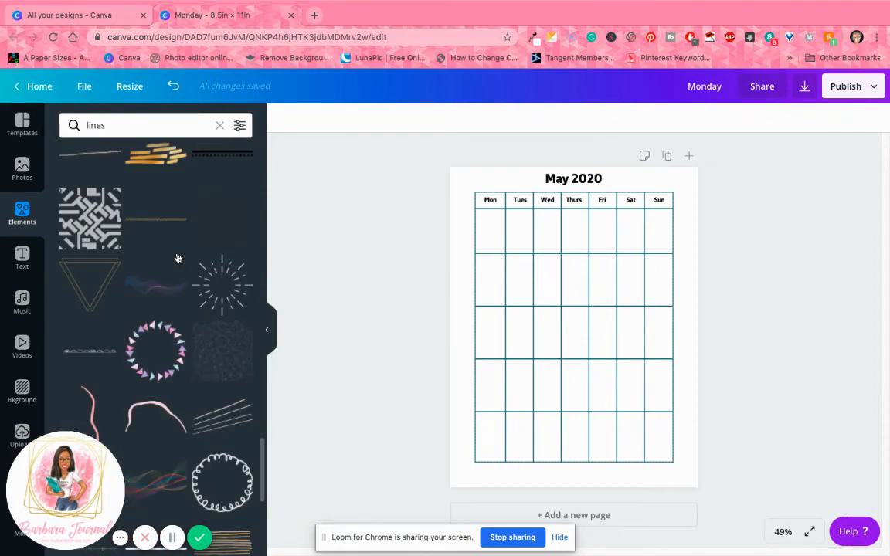
pyautogui.scroll(-3, 178, 258)
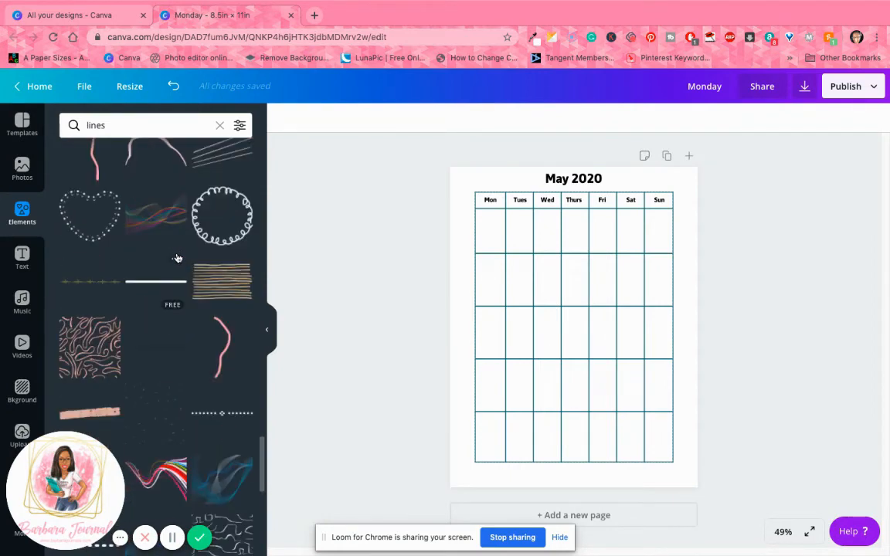
# Search the elements for "tags" and look through the results for a graphic to frame the calendar title
pyautogui.click(134, 135)
pyautogui.write('tags')
pyautogui.press('Return')
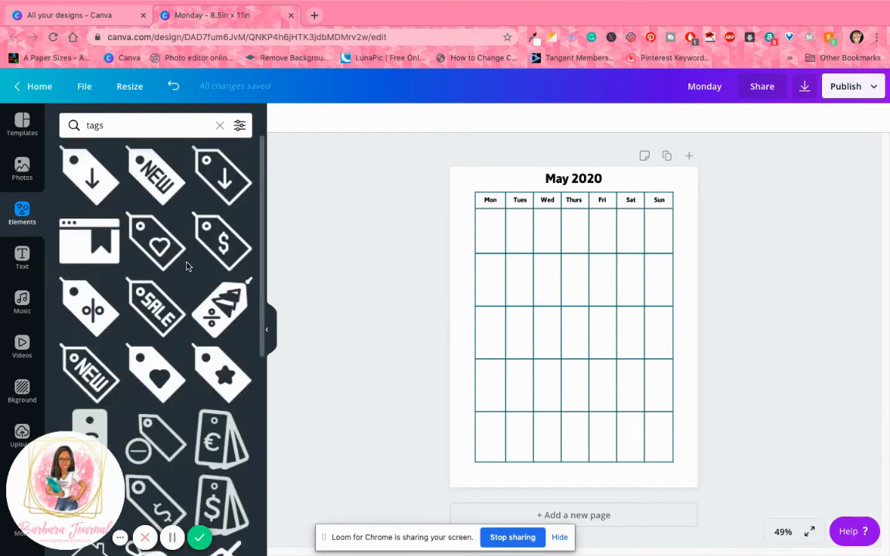
pyautogui.scroll(-4, 168, 235)
pyautogui.scroll(-10, 188, 252)
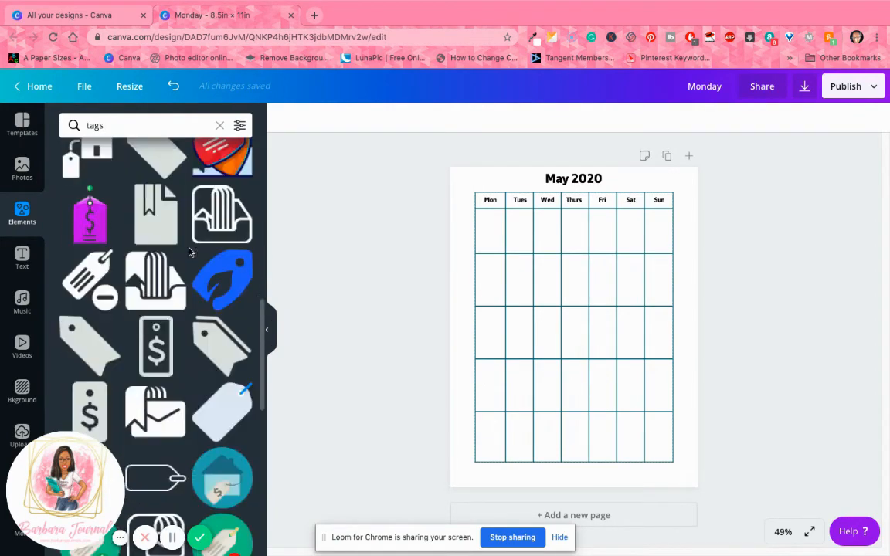
pyautogui.scroll(-10, 188, 252)
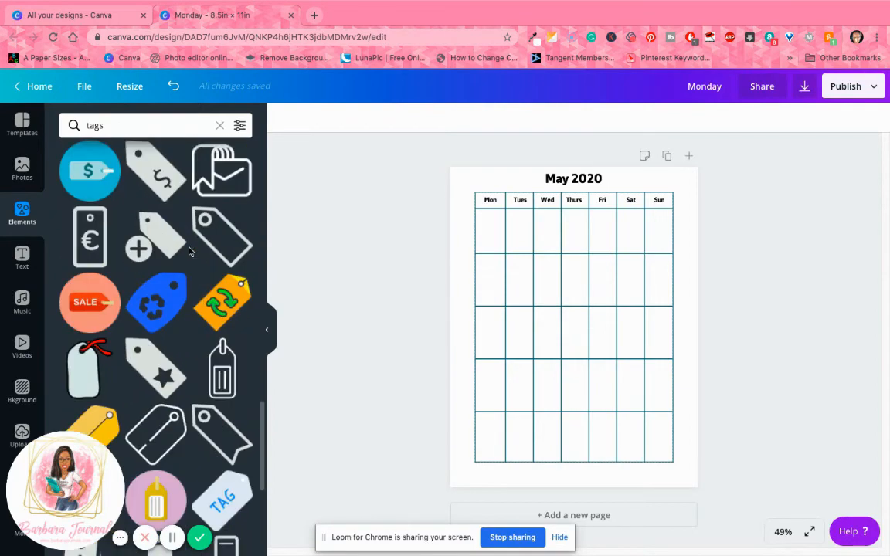
pyautogui.scroll(-6, 190, 251)
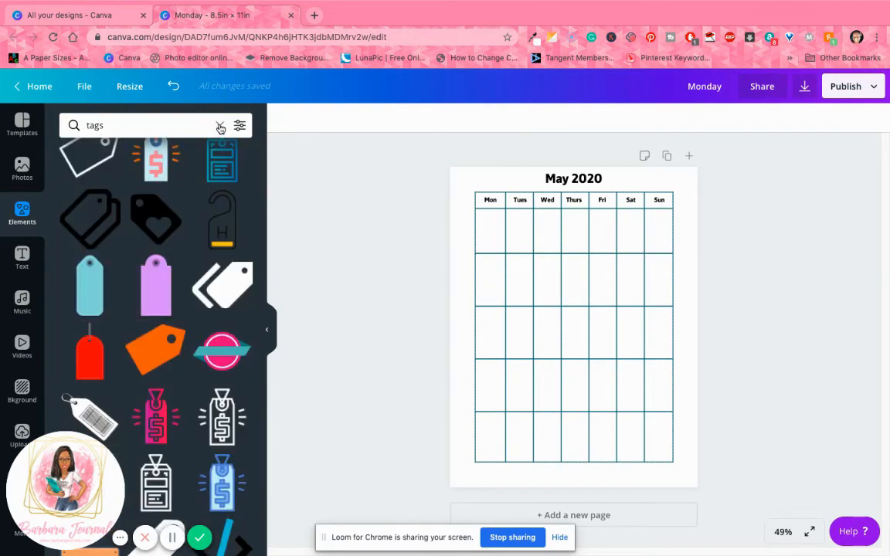
# Search the elements for "ribbon", add the flat pink banner, and place it at the "May 2020" title
pyautogui.click(151, 125)
pyautogui.write('ribbon')
pyautogui.press('Return')
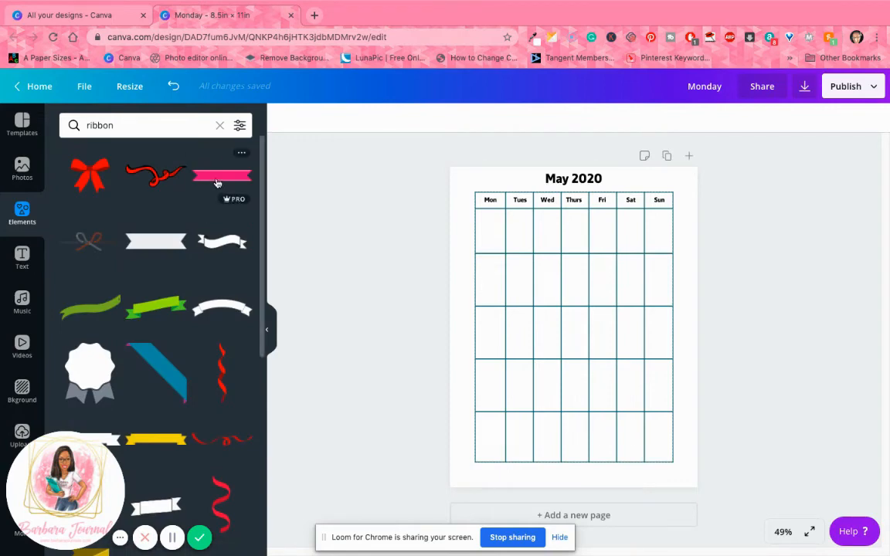
pyautogui.click(217, 182)
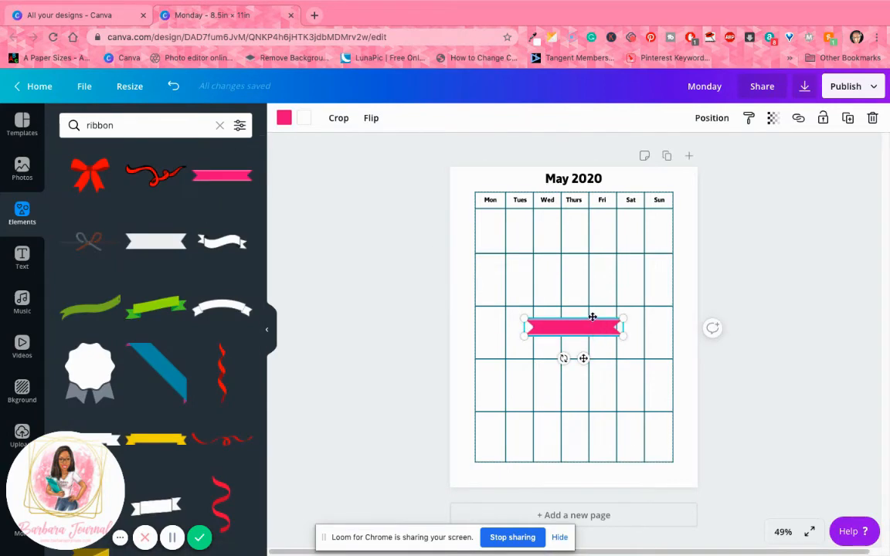
pyautogui.moveTo(593, 317); pyautogui.dragTo(586, 191)
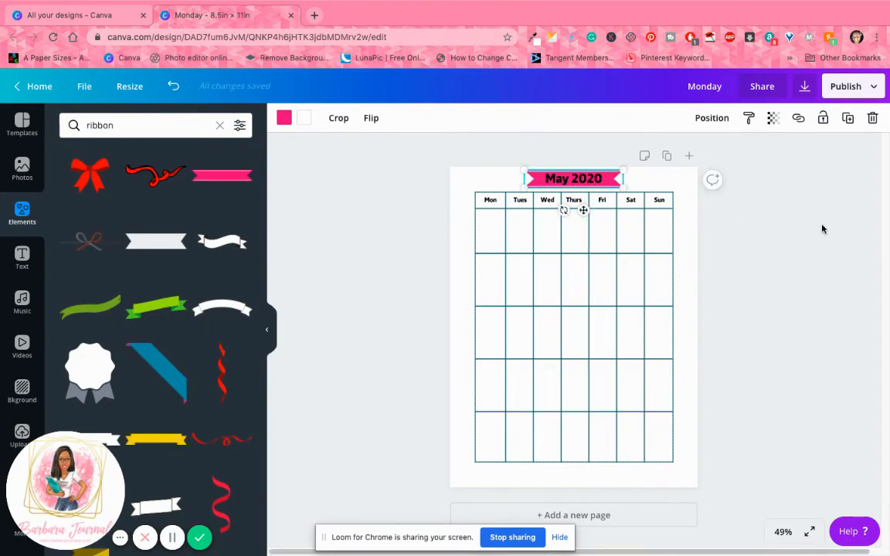
# Try a more transparent look for the pink ribbon banner, and restore its transparency setting to 100
pyautogui.click(773, 118)
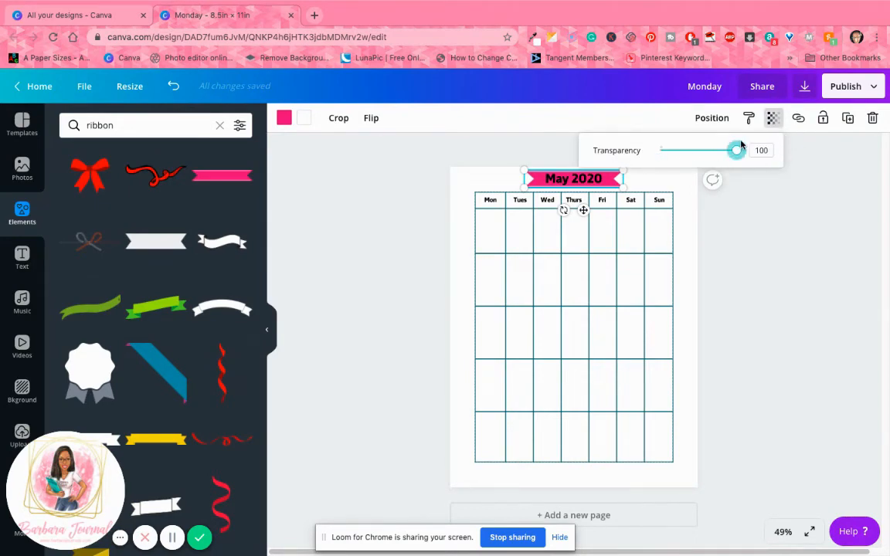
pyautogui.click(700, 155)
pyautogui.moveTo(688, 156); pyautogui.dragTo(779, 154)
pyautogui.click(812, 215)
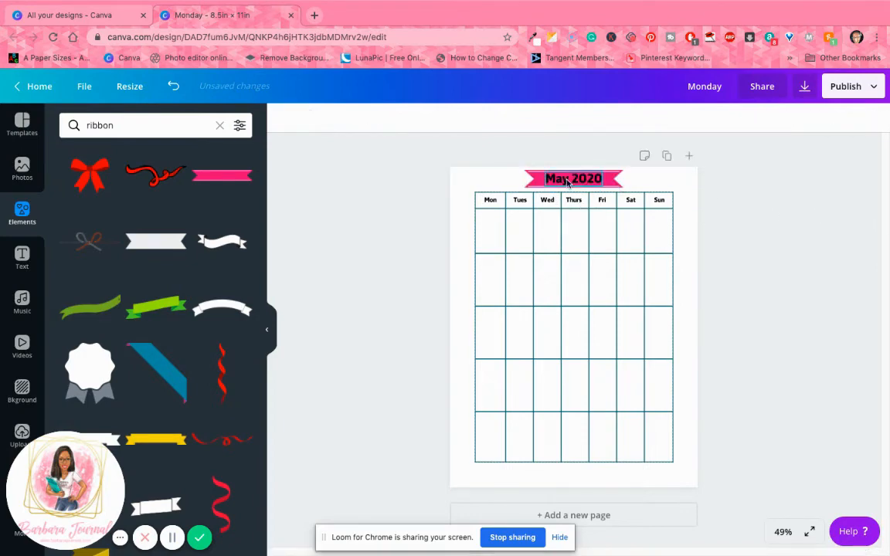
# Change the "May 2020" title text color to white
pyautogui.doubleClick(566, 180)
pyautogui.click(434, 120)
pyautogui.click(164, 245)
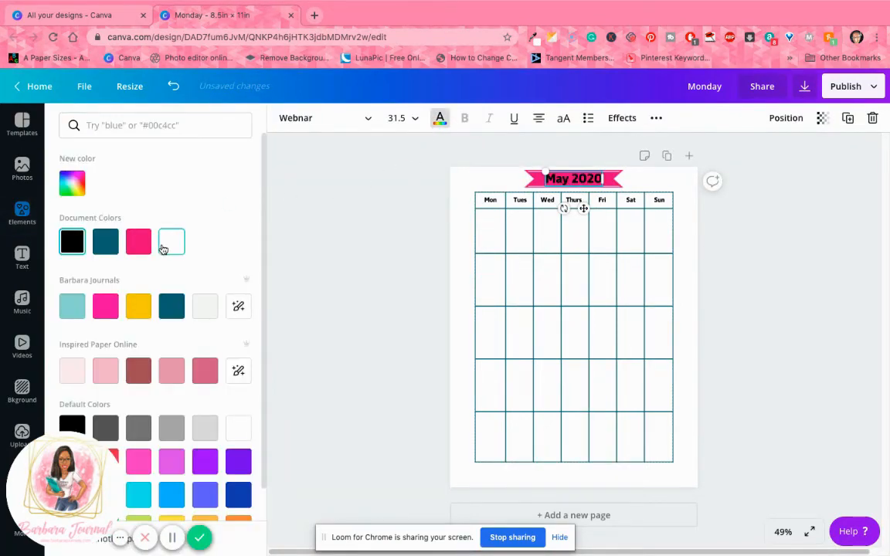
pyautogui.click(757, 263)
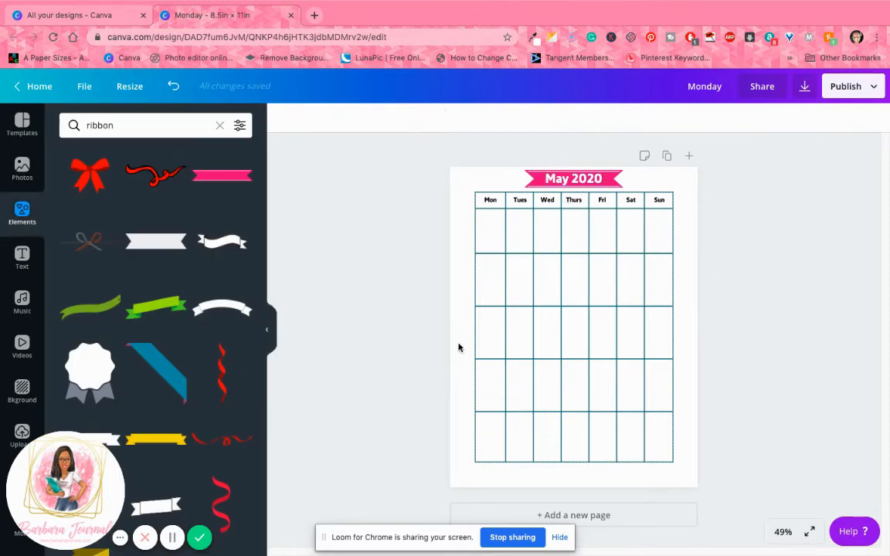
# Search the elements for "flower", add the white outline graphic of three flowers, and recolor it with the ribbon's pink
pyautogui.click(219, 125)
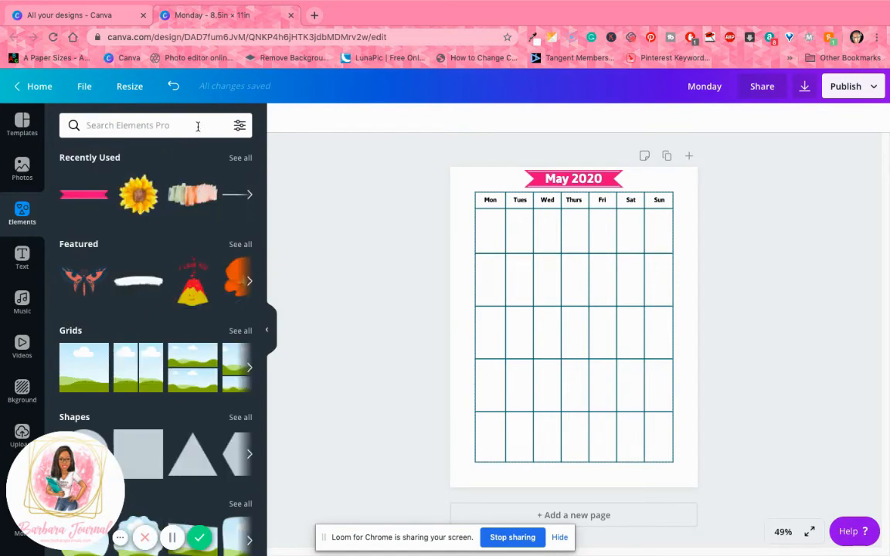
pyautogui.write('flower')
pyautogui.press('Return')
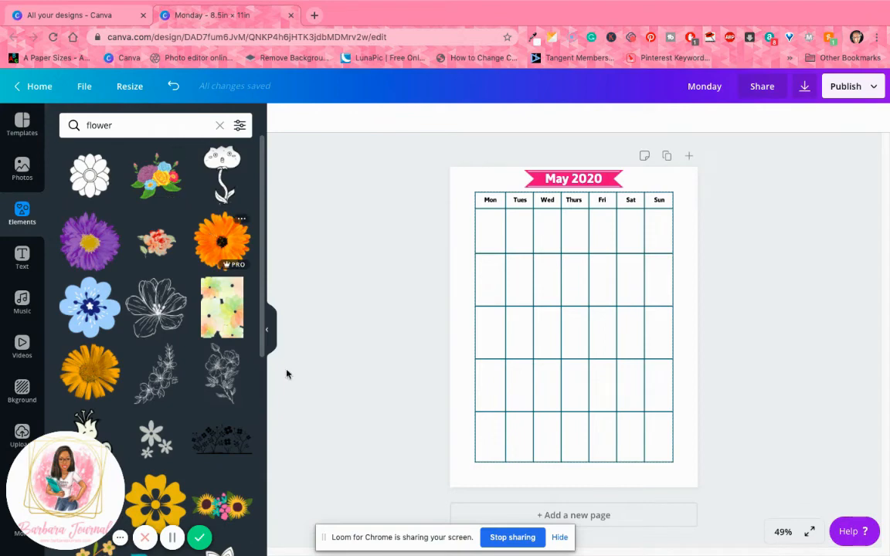
pyautogui.scroll(-1, 174, 389)
pyautogui.scroll(-4, 174, 388)
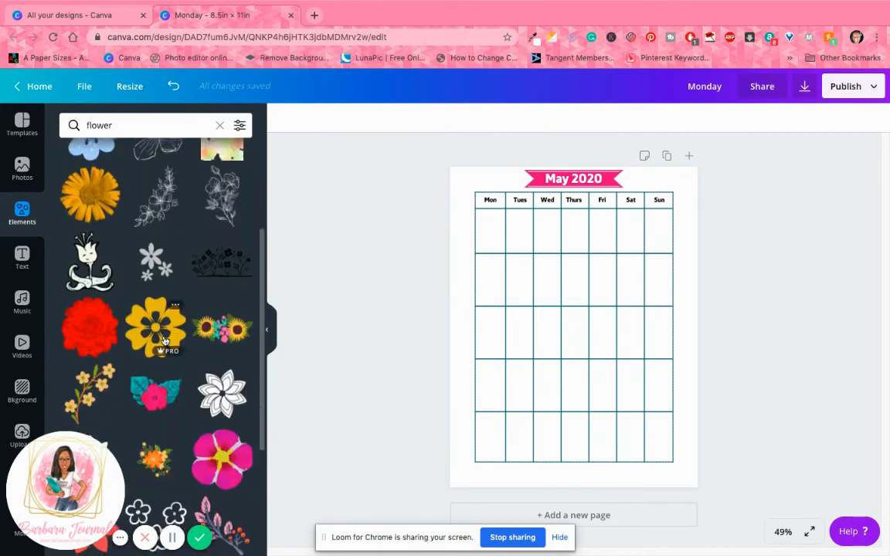
pyautogui.scroll(-2, 164, 339)
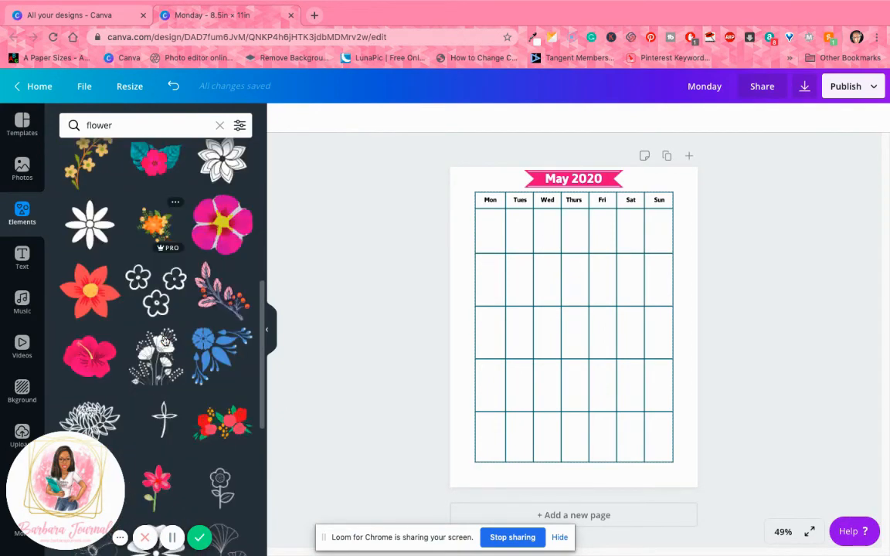
pyautogui.click(157, 289)
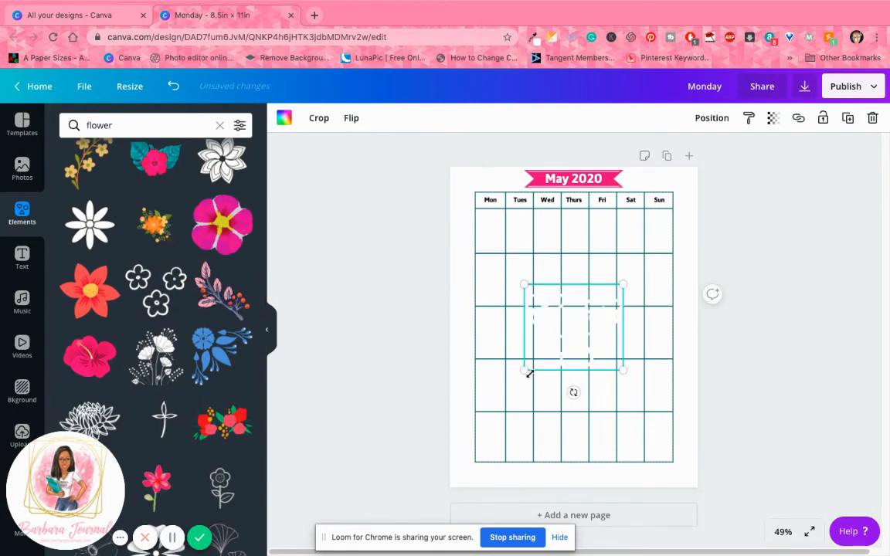
pyautogui.click(285, 117)
pyautogui.click(138, 241)
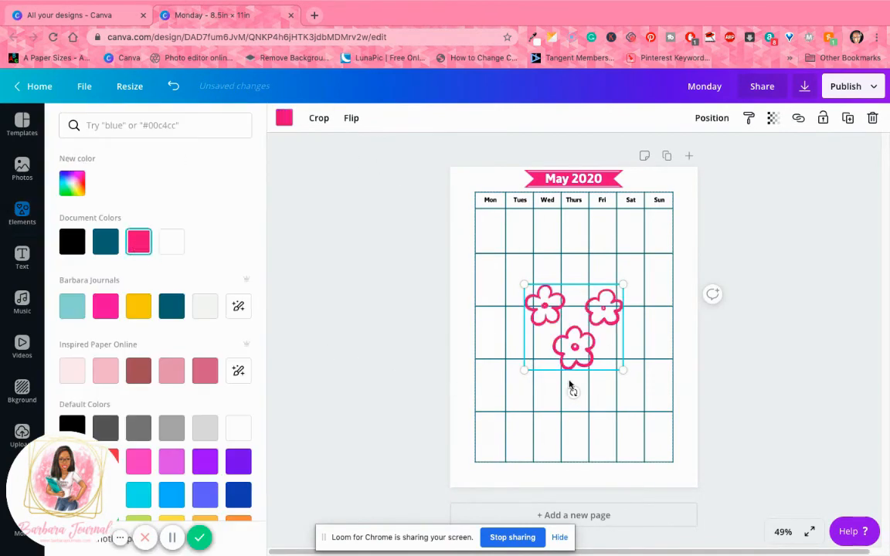
# Rotate the pink three-flower graphic, shrink it, and fit it into the page's bottom-right corner
pyautogui.moveTo(573, 392); pyautogui.dragTo(678, 473)
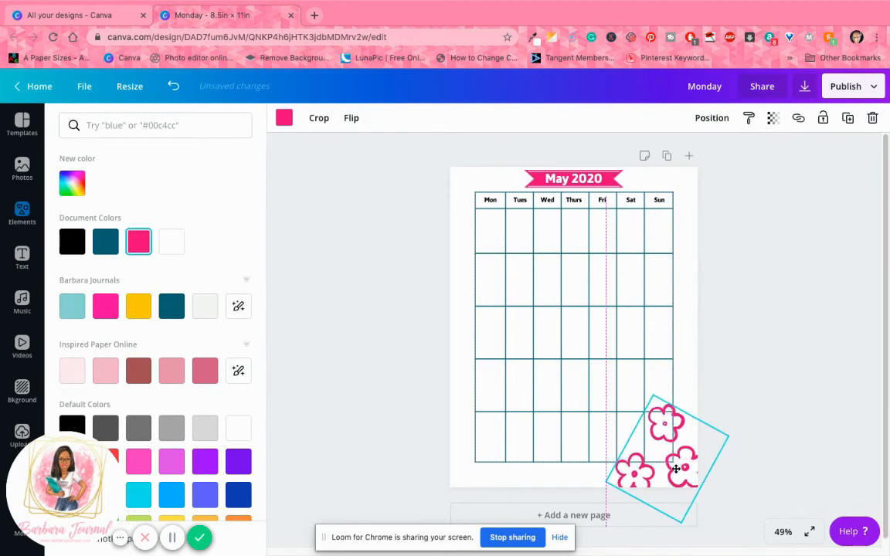
pyautogui.moveTo(661, 398); pyautogui.dragTo(665, 441)
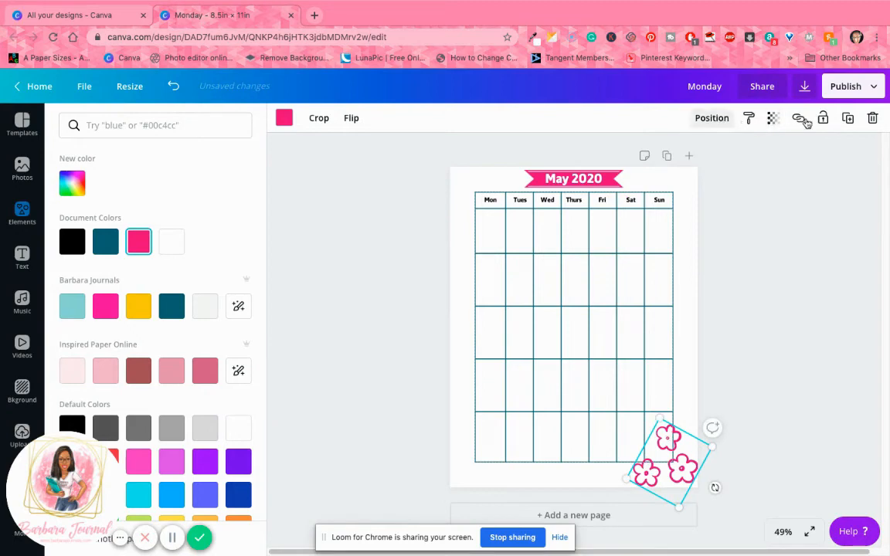
# Duplicate the pink flower cluster, and place the rotated copy in the page's bottom-left corner
pyautogui.click(847, 120)
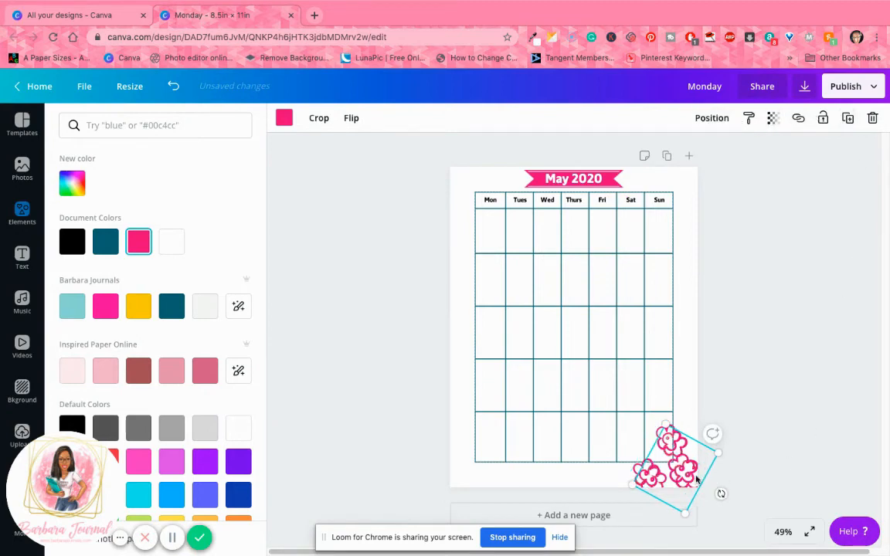
pyautogui.moveTo(697, 479); pyautogui.dragTo(446, 460)
pyautogui.moveTo(497, 427); pyautogui.dragTo(494, 459)
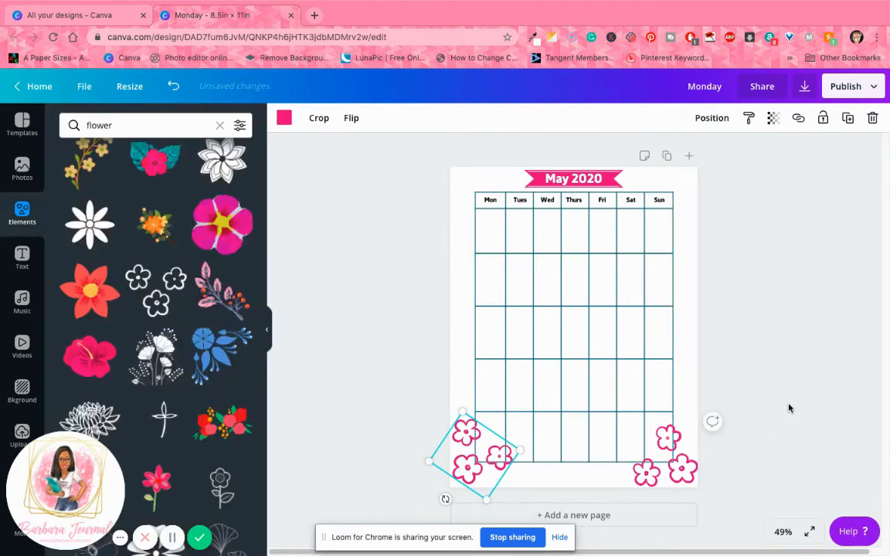
# Send both pink flower clusters backward in the layer order relative to the calendar grid
pyautogui.click(718, 120)
pyautogui.click(669, 154)
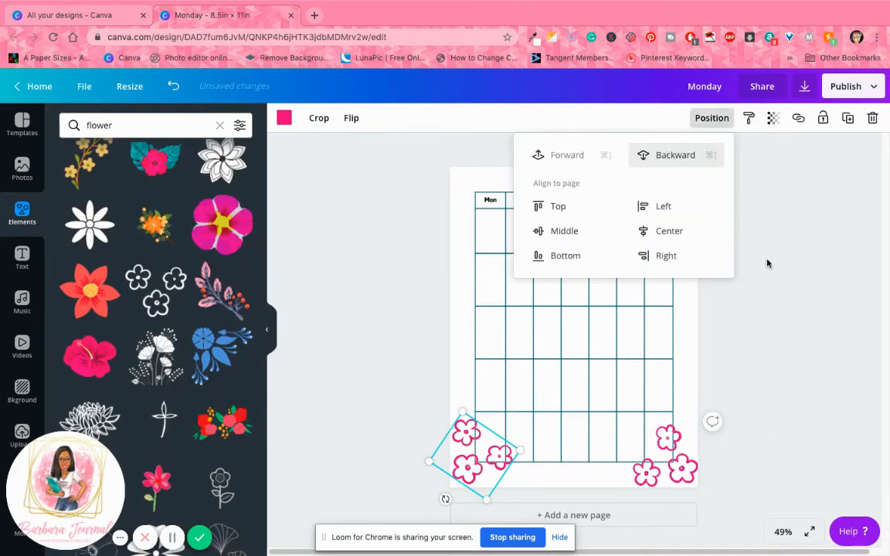
pyautogui.click(775, 266)
pyautogui.click(657, 439)
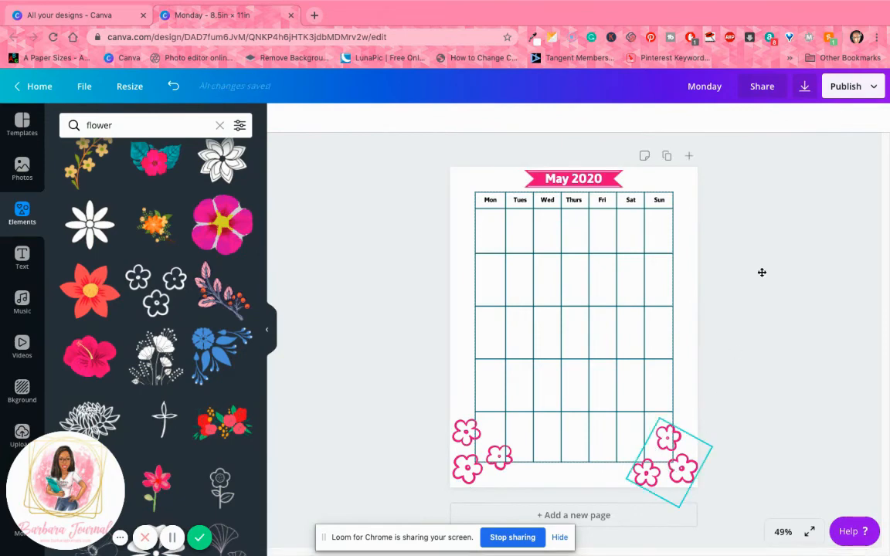
pyautogui.click(711, 118)
pyautogui.click(675, 157)
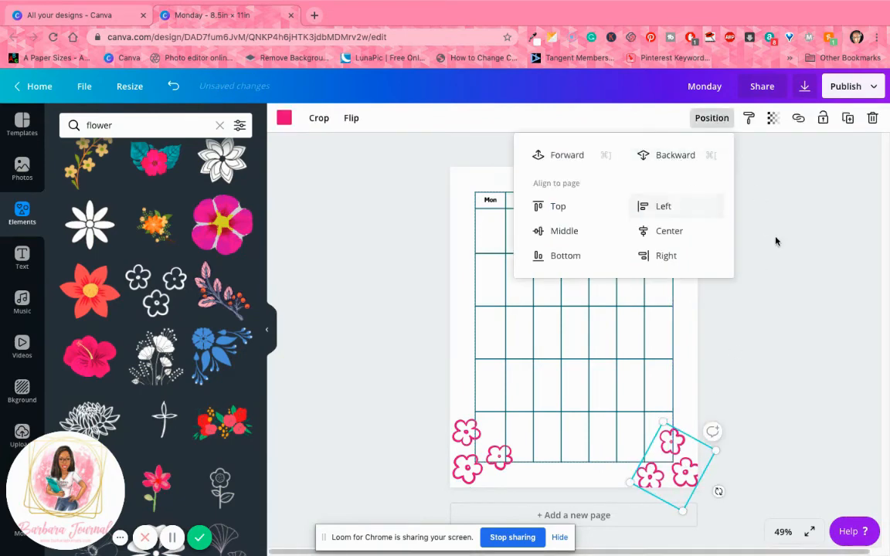
pyautogui.click(775, 227)
# Fine-tune the positions of the two flower clusters in the page's bottom corners
pyautogui.moveTo(686, 469); pyautogui.dragTo(680, 460)
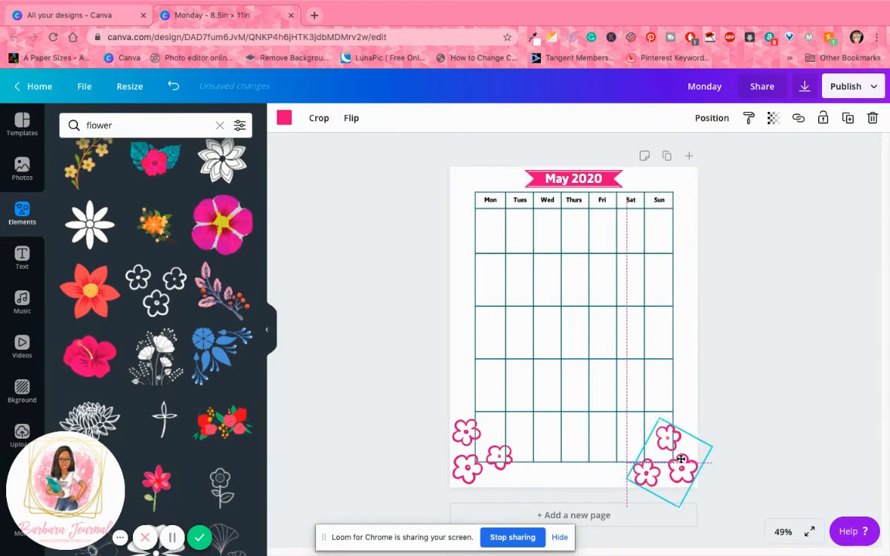
pyautogui.click(485, 472)
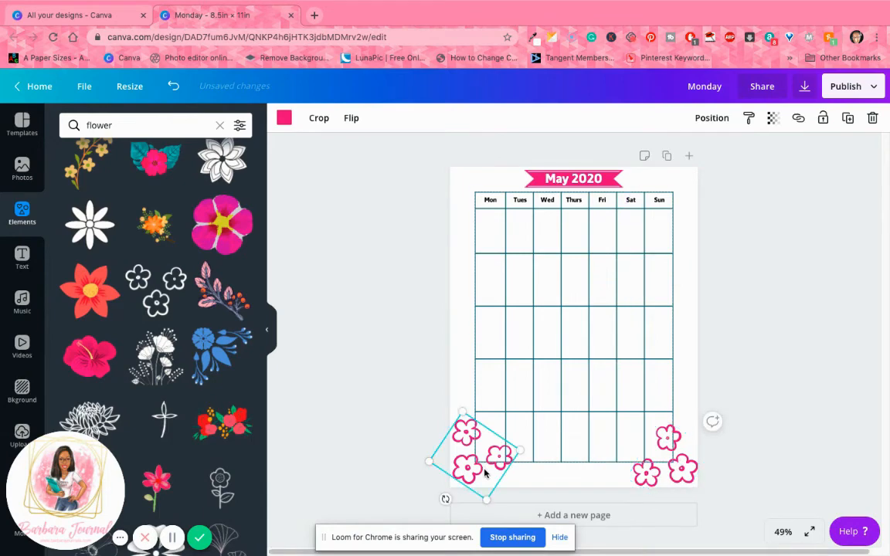
pyautogui.moveTo(485, 472); pyautogui.dragTo(486, 471)
pyautogui.click(745, 392)
pyautogui.click(688, 471)
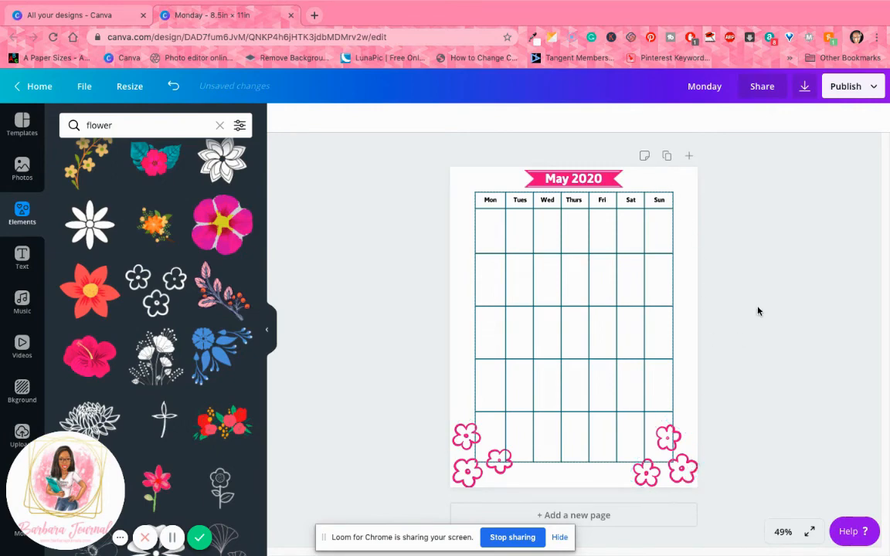
# Delete both pink flower clusters from the bottom corners of the page
pyautogui.click(699, 484)
pyautogui.press('Delete')
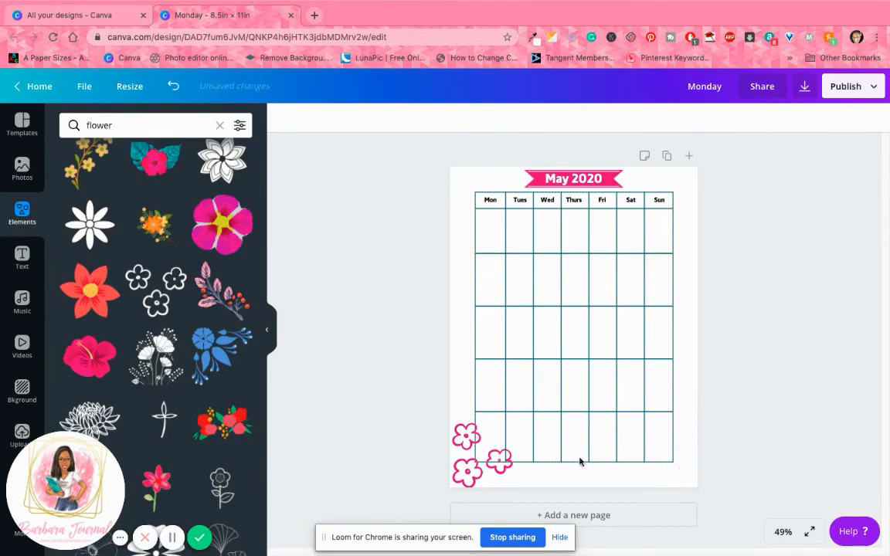
pyautogui.click(485, 464)
pyautogui.press('Delete')
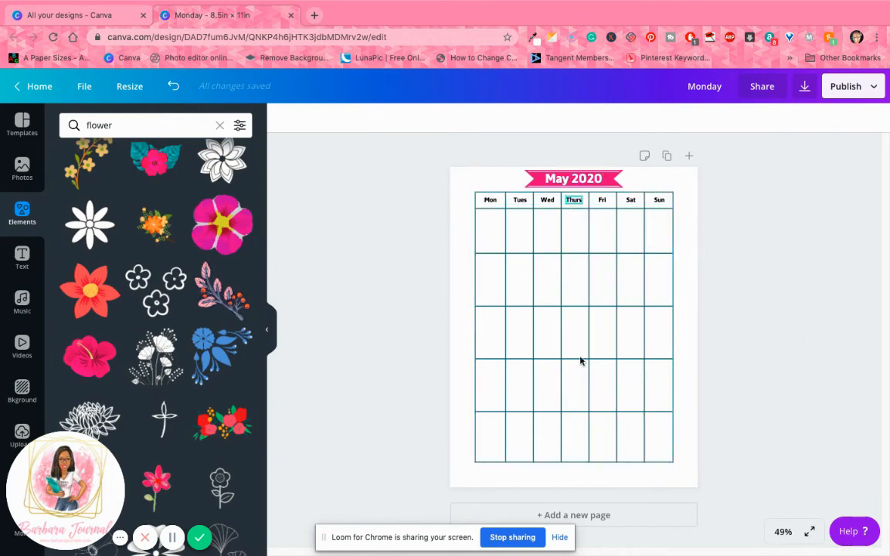
# Group the calendar grid with its weekday labels, and move the group slightly down the page
pyautogui.moveTo(484, 203); pyautogui.dragTo(712, 488)
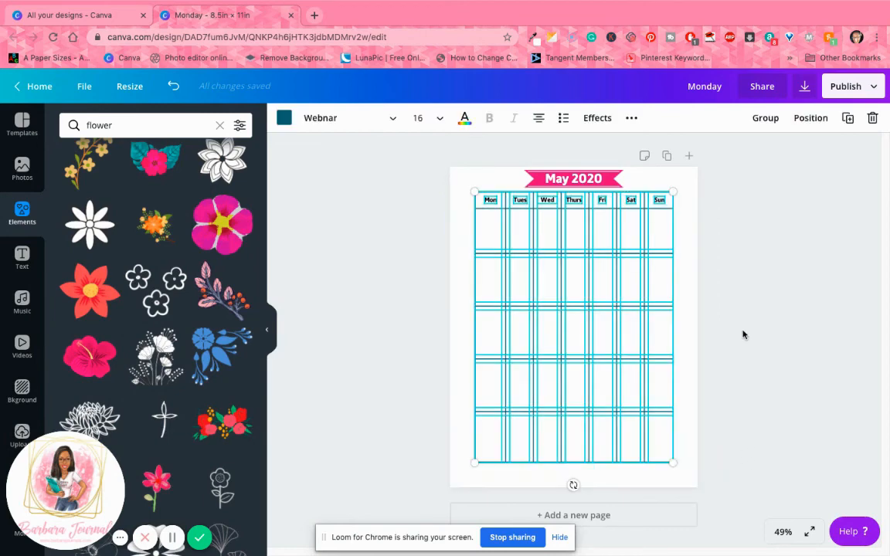
pyautogui.click(763, 118)
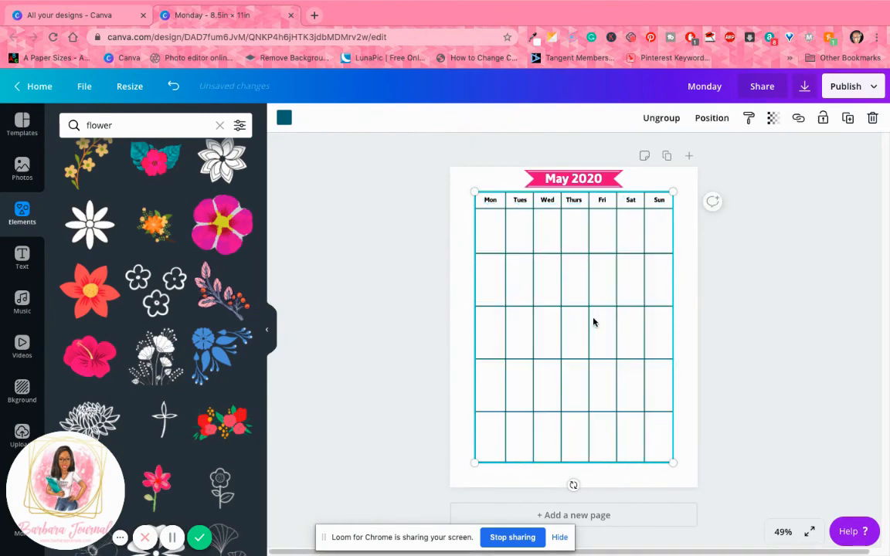
pyautogui.moveTo(594, 324); pyautogui.dragTo(596, 330)
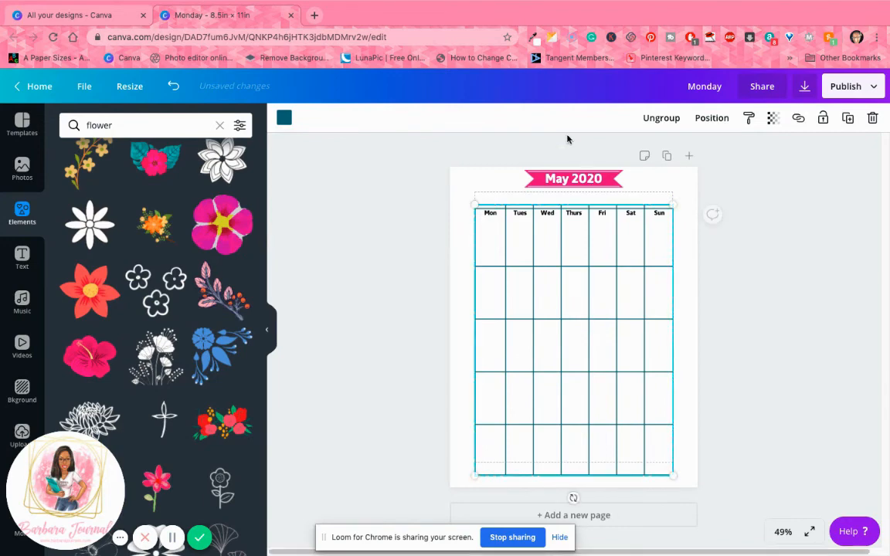
# Group the May 2020 title with its pink ribbon, and move the group down toward the calendar grid
pyautogui.click(526, 155)
pyautogui.moveTo(523, 163); pyautogui.dragTo(643, 195)
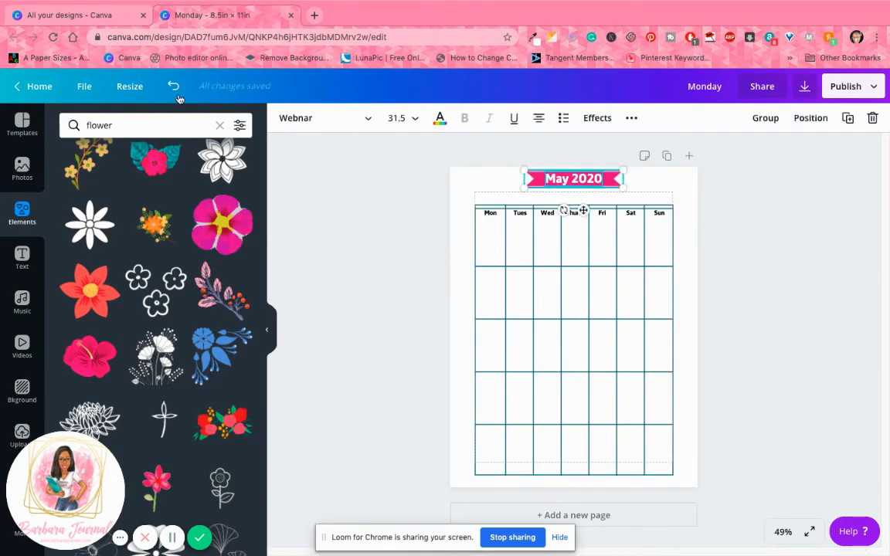
pyautogui.click(82, 83)
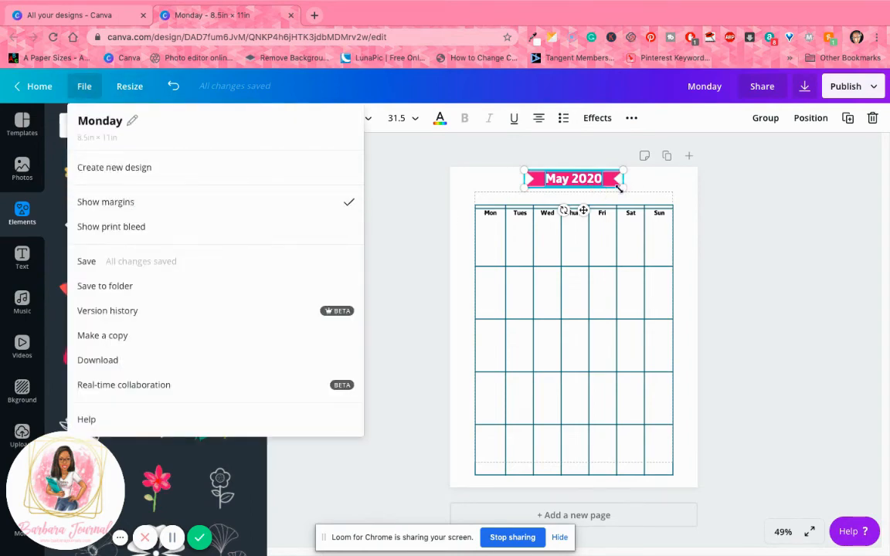
pyautogui.click(705, 210)
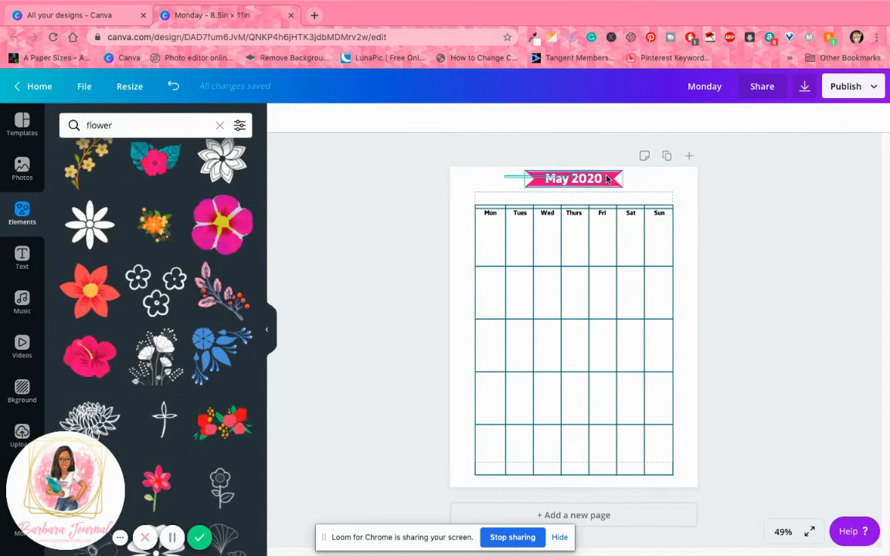
pyautogui.click(765, 118)
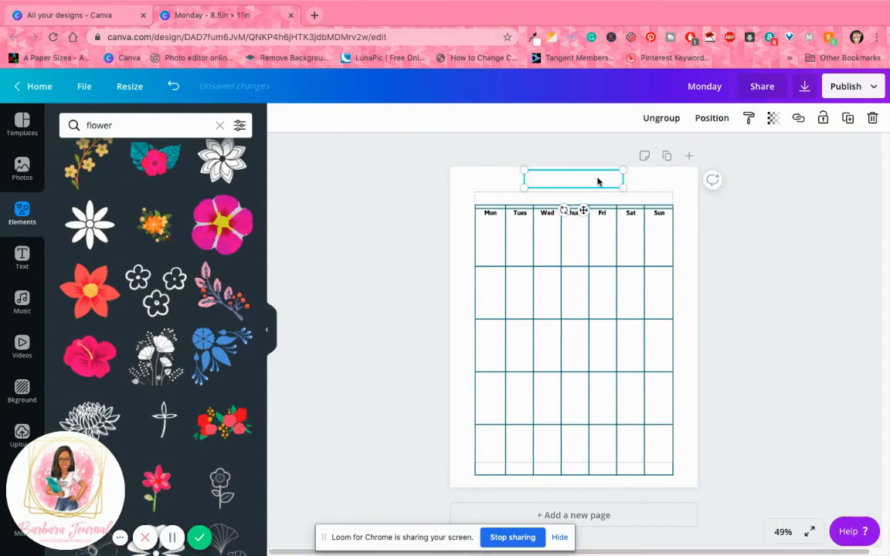
pyautogui.moveTo(595, 181); pyautogui.dragTo(598, 189)
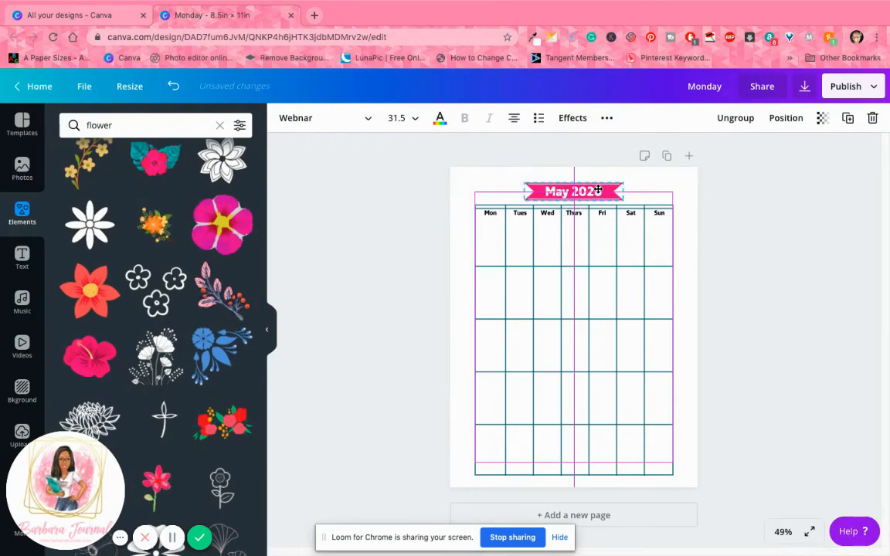
pyautogui.click(712, 193)
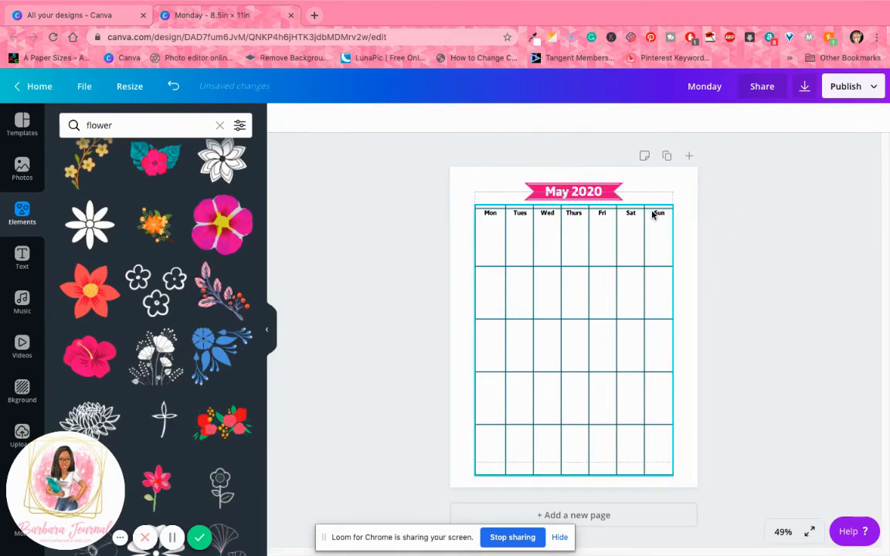
# Undo the latest grouping and moves of the title ribbon and the calendar grid
pyautogui.click(172, 87)
pyautogui.click(172, 87)
pyautogui.click(172, 86)
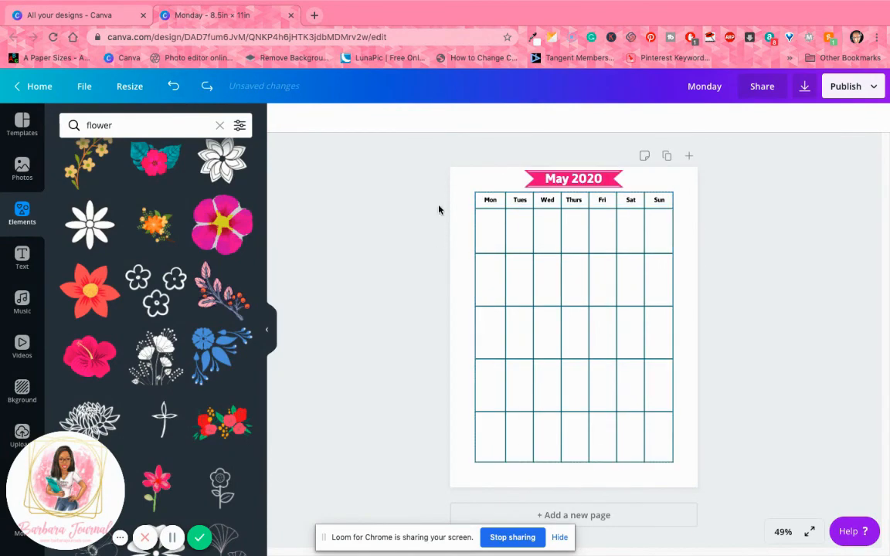
# Try grouping all grid lines with the weekday labels and shifting the group, and undo the shift
pyautogui.moveTo(438, 207); pyautogui.dragTo(483, 293)
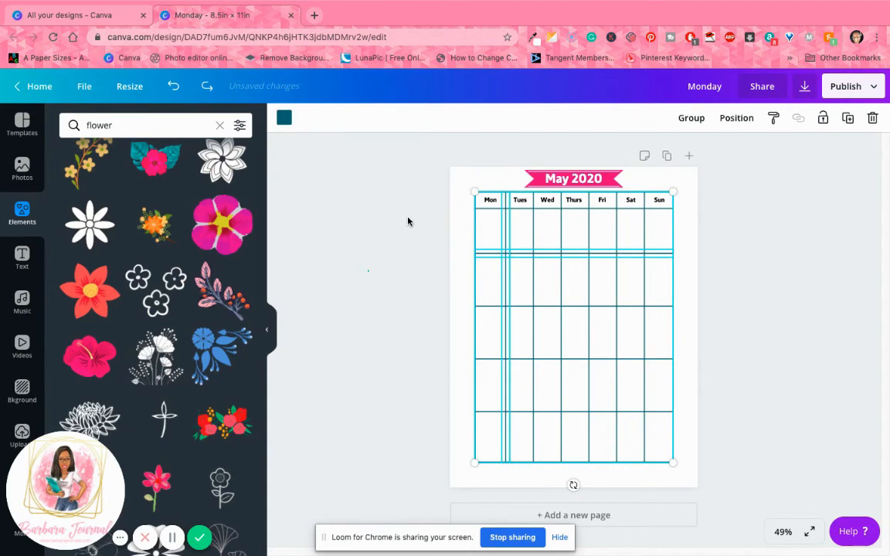
pyautogui.moveTo(471, 185); pyautogui.dragTo(515, 393)
pyautogui.click(743, 343)
pyautogui.moveTo(684, 203); pyautogui.dragTo(471, 474)
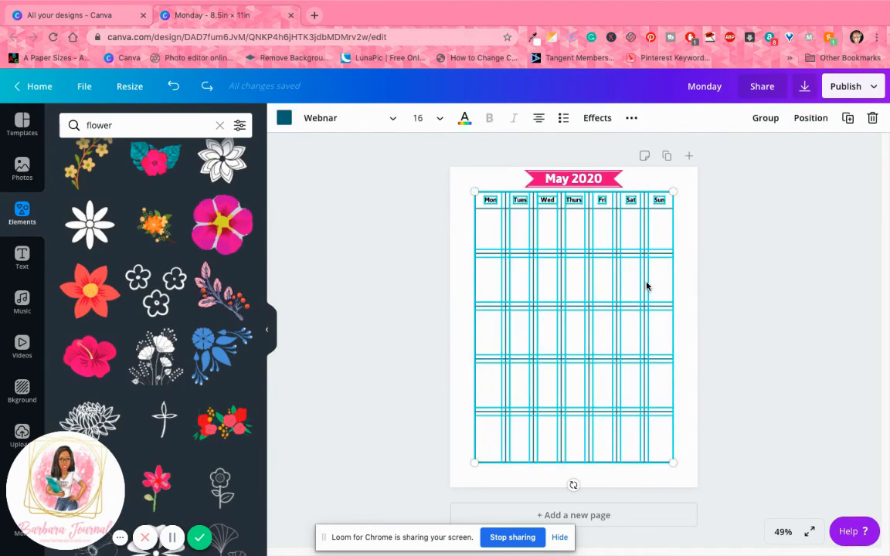
pyautogui.click(765, 119)
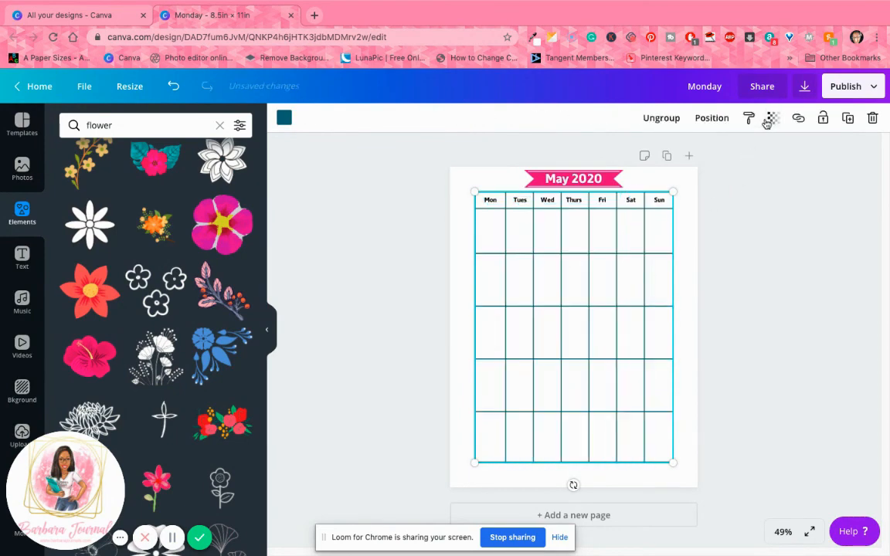
pyautogui.moveTo(631, 234); pyautogui.dragTo(640, 222)
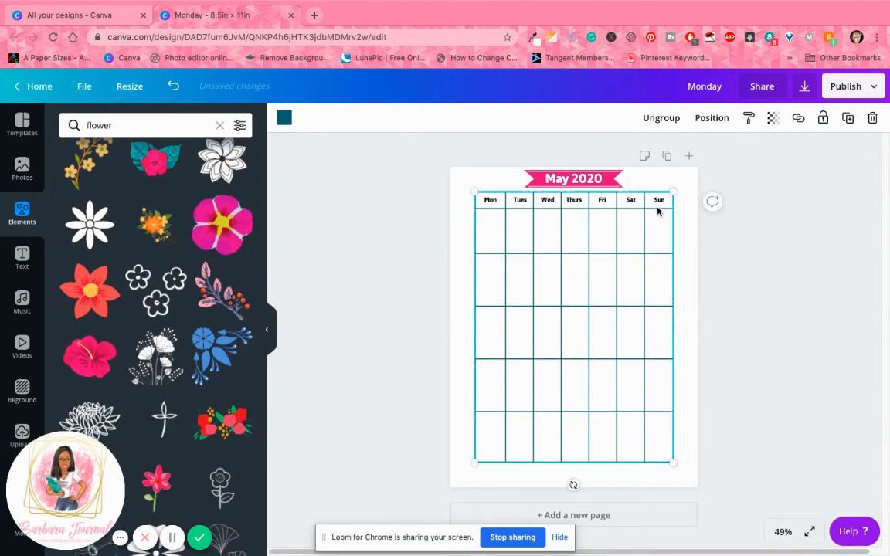
pyautogui.click(753, 218)
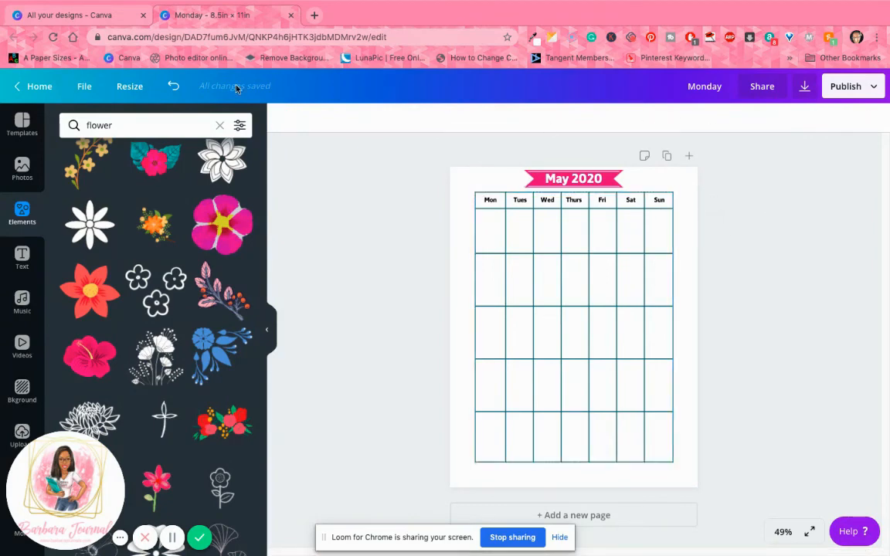
pyautogui.click(177, 86)
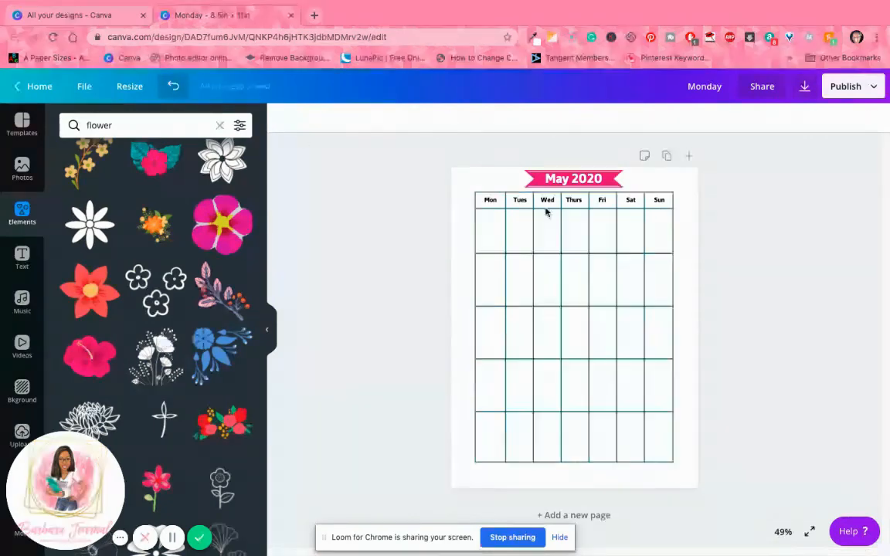
# Ungroup the calendar and unlock the horizontal line beneath the weekday labels
pyautogui.click(654, 213)
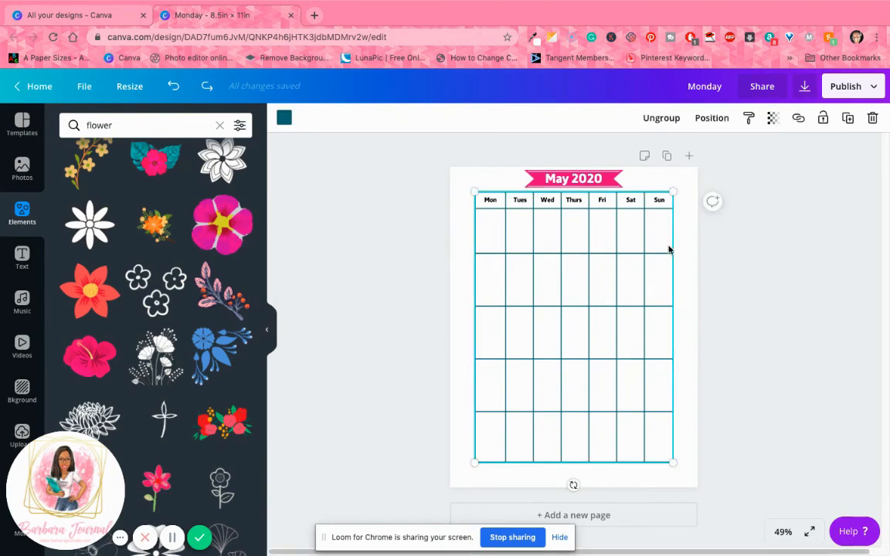
pyautogui.click(661, 117)
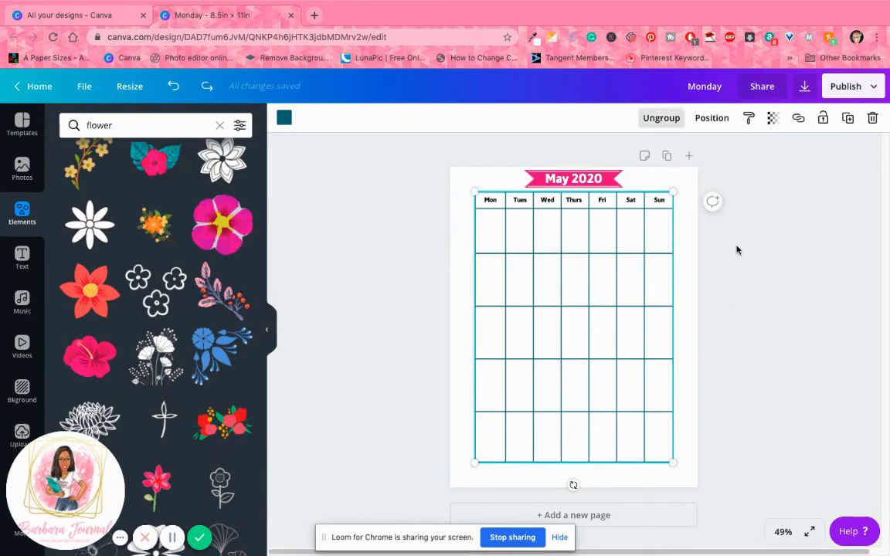
pyautogui.moveTo(670, 230); pyautogui.dragTo(632, 228)
pyautogui.click(653, 214)
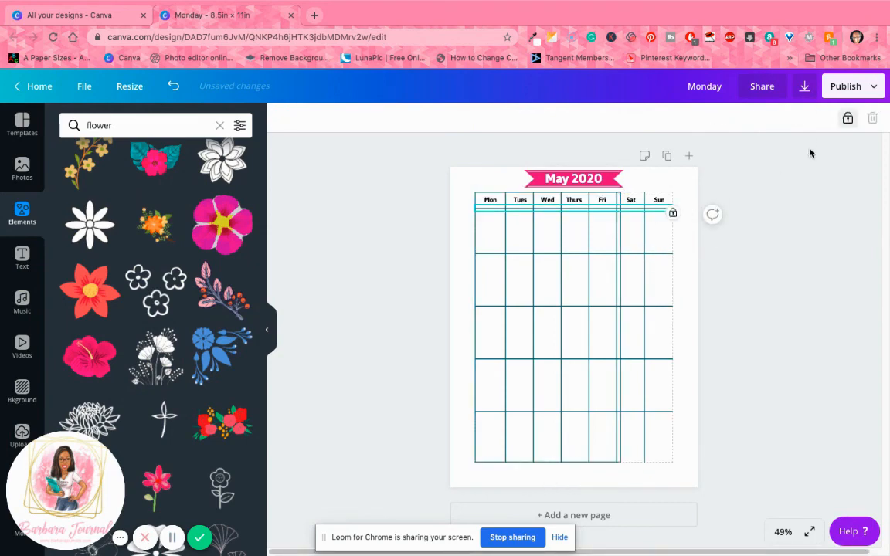
pyautogui.click(847, 119)
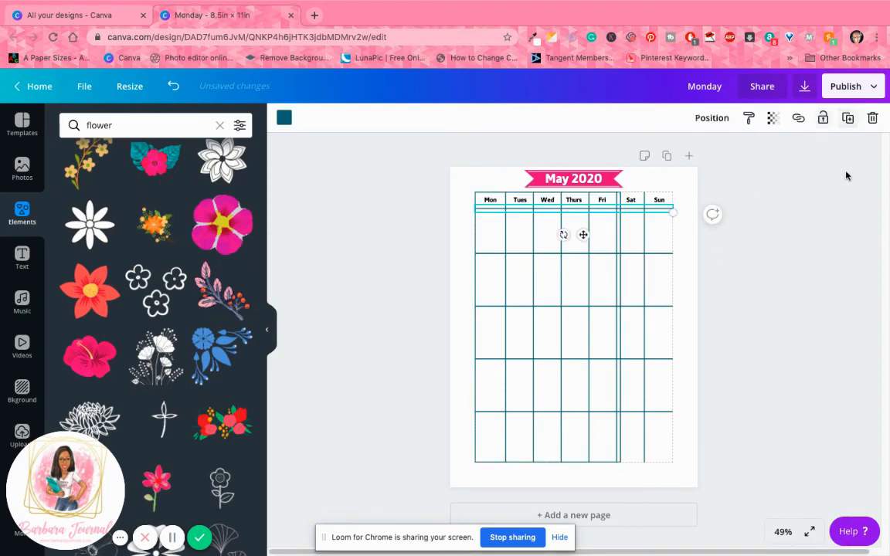
# Widen the grid's outer frame to the page margin so that it encloses the Sat and Sun columns
pyautogui.click(621, 257)
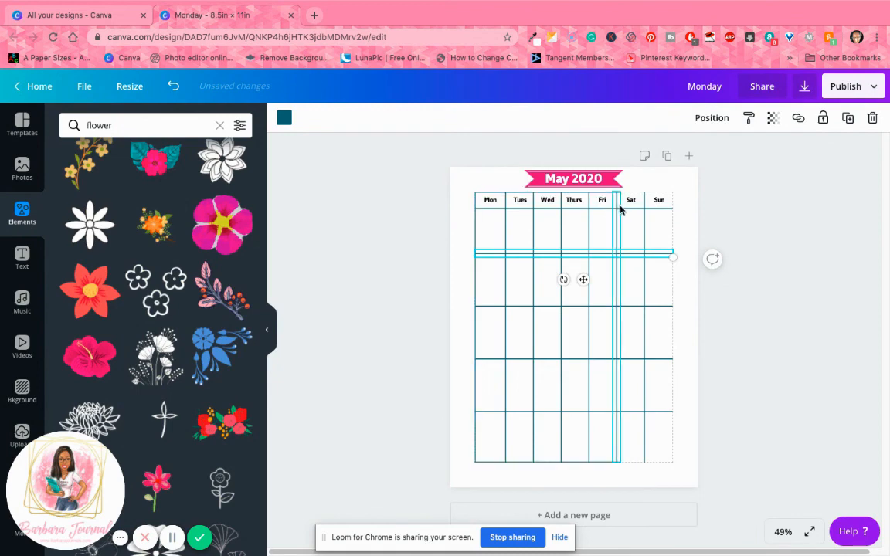
pyautogui.click(618, 225)
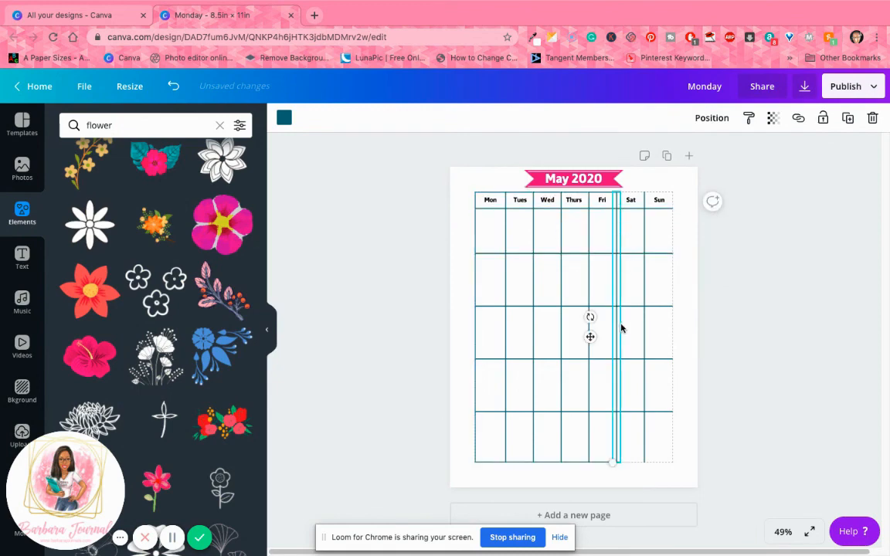
pyautogui.click(470, 228)
pyautogui.click(555, 256)
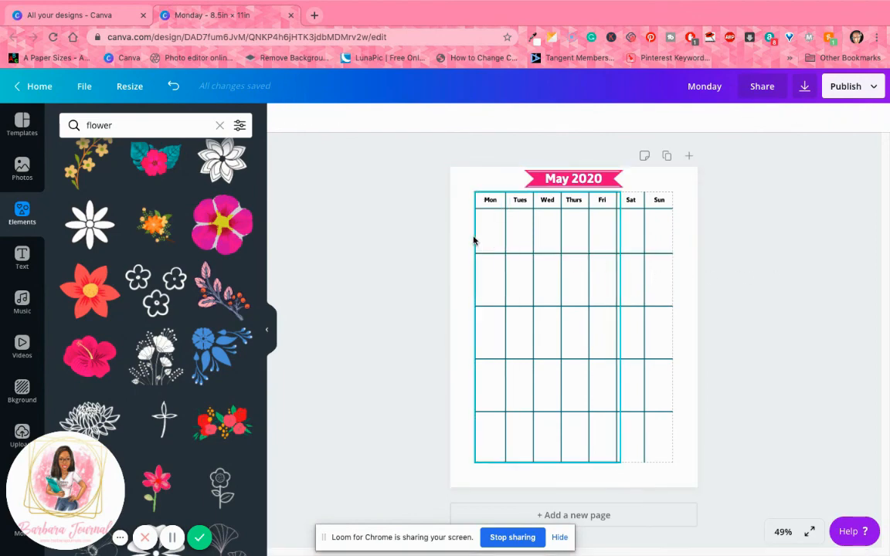
pyautogui.moveTo(619, 328); pyautogui.dragTo(674, 331)
pyautogui.click(760, 298)
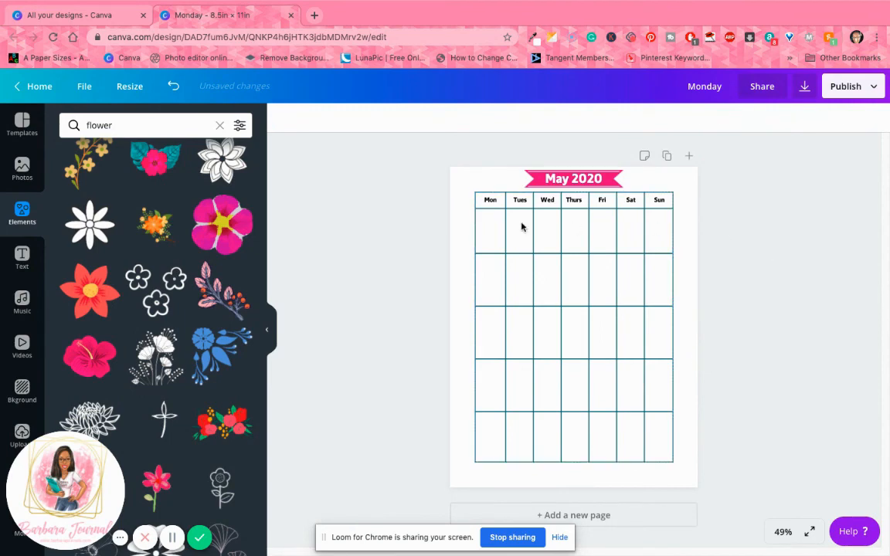
# Group the entire calendar grid, including the header line, with its weekday labels and move it slightly down the page
pyautogui.moveTo(461, 199); pyautogui.dragTo(699, 478)
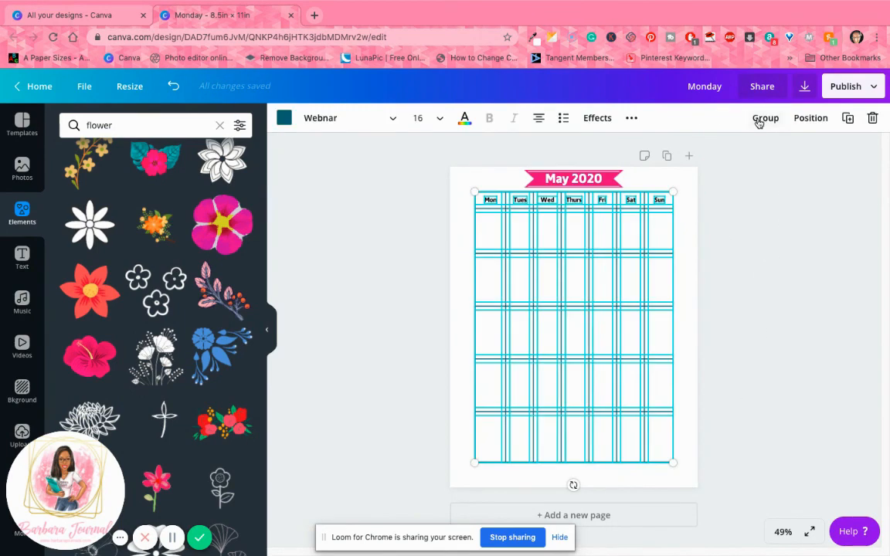
pyautogui.hotkey('ctrl', 'g')
pyautogui.moveTo(627, 268); pyautogui.dragTo(627, 280)
pyautogui.click(772, 211)
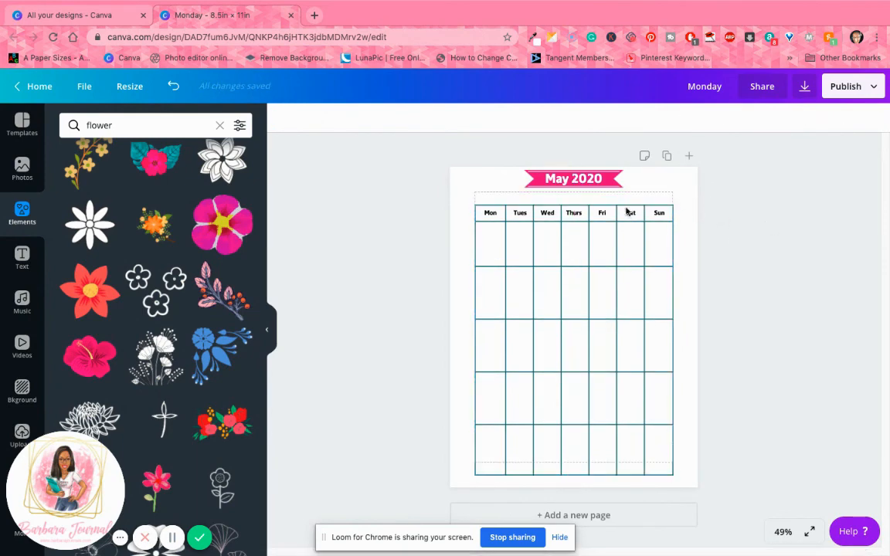
# Group the May 2020 title with its pink ribbon, and move it down to sit just above the calendar grid
pyautogui.moveTo(502, 185); pyautogui.dragTo(580, 184)
pyautogui.click(765, 118)
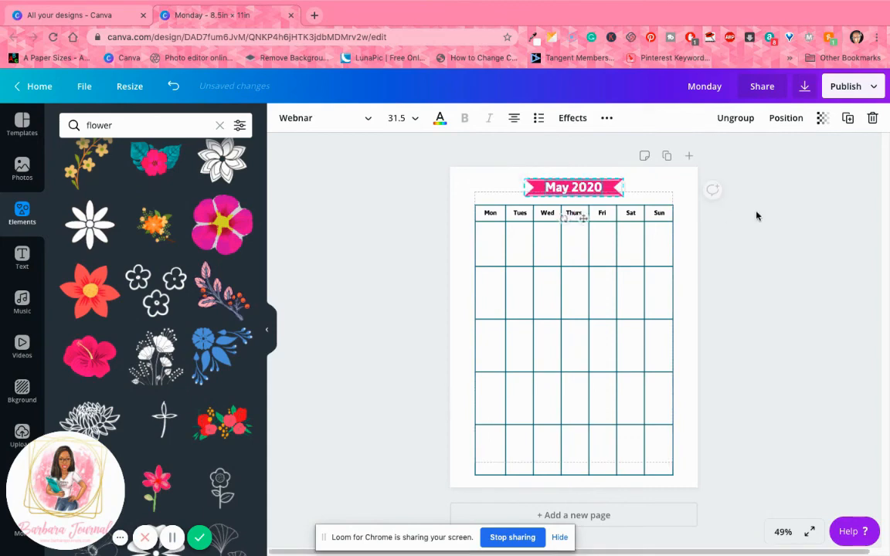
pyautogui.click(756, 215)
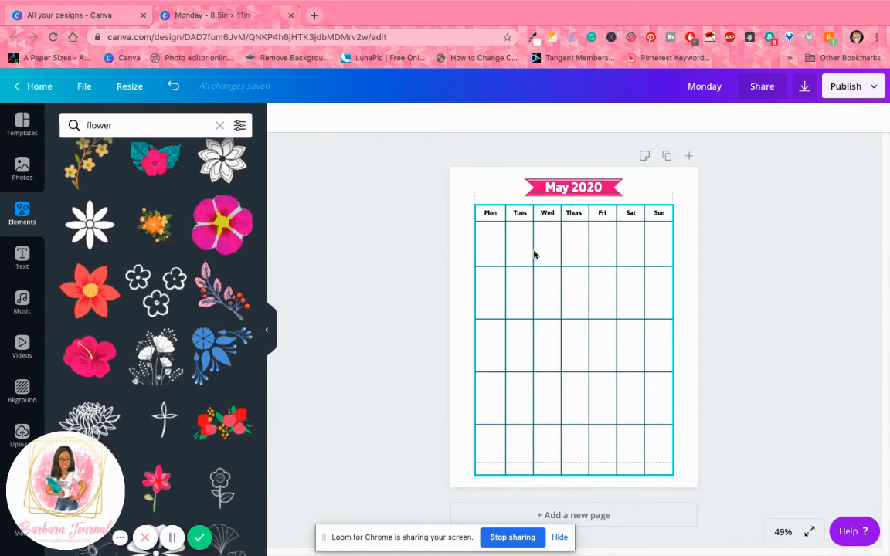
# Change the ribbon title's text to "May"
pyautogui.click(577, 197)
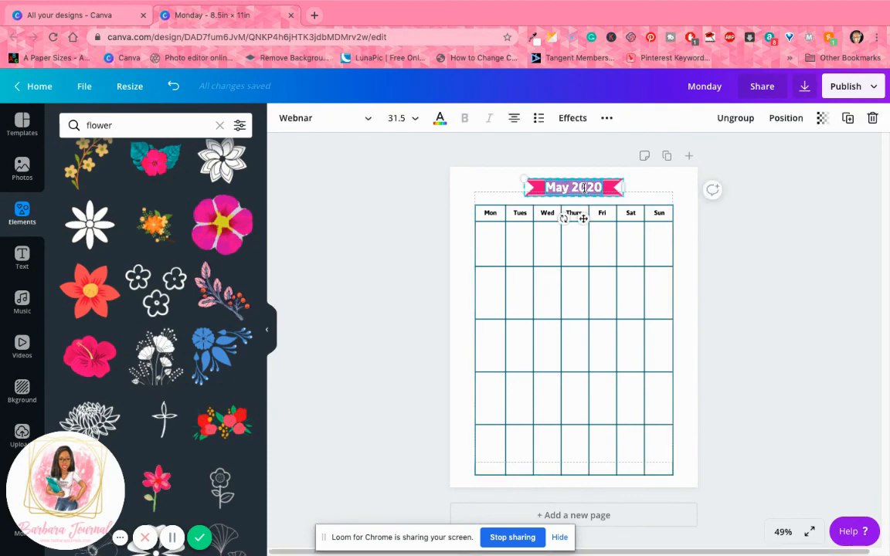
pyautogui.write('m')
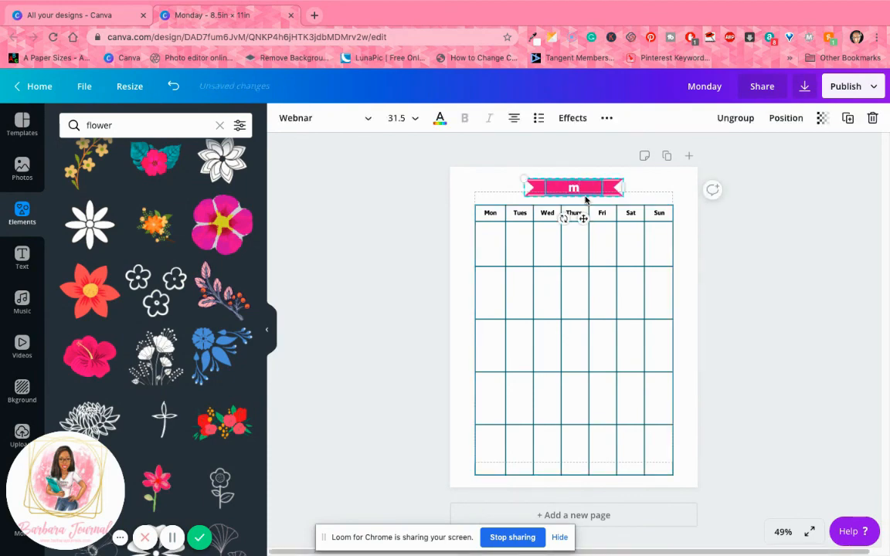
pyautogui.press('BackSpace')
pyautogui.press('BackSpace')
pyautogui.press('BackSpace')
pyautogui.write('May')
pyautogui.click(765, 241)
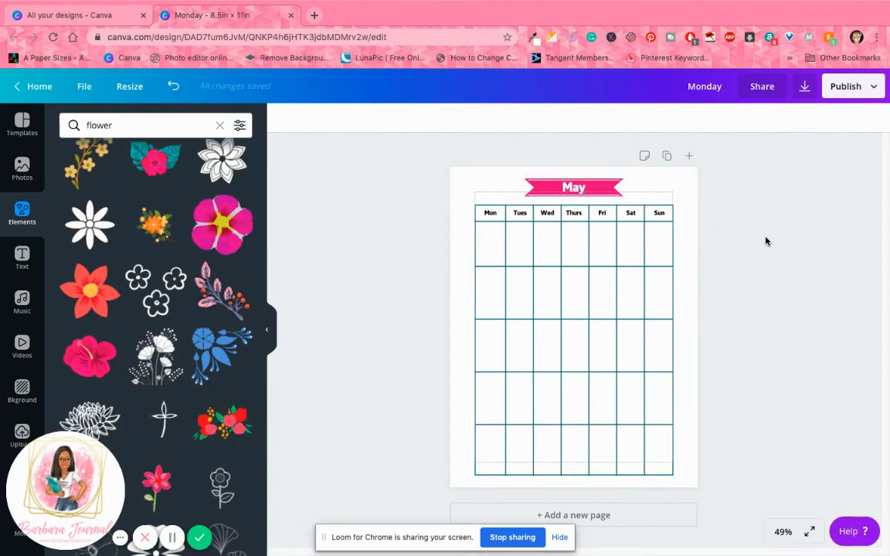